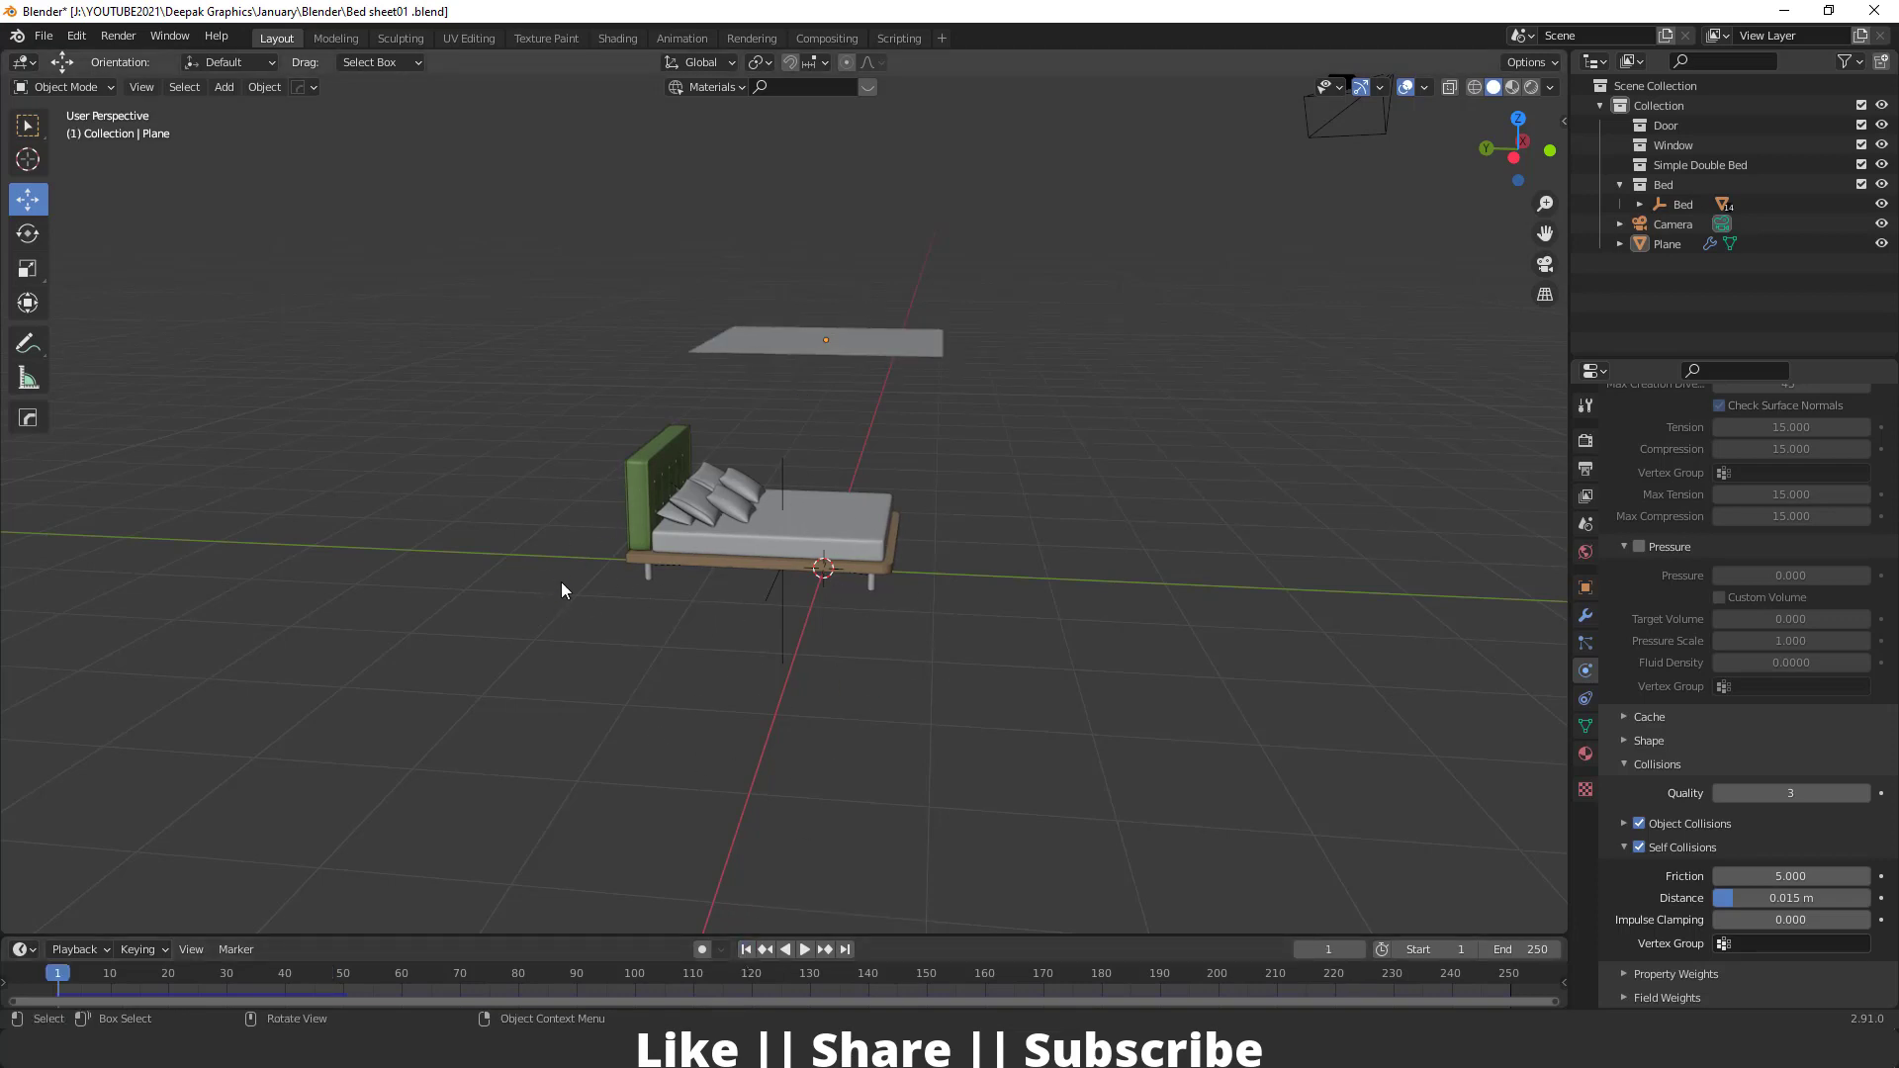
Enable Collision physics on the pillows at the head of the bed
scroll(700, 518, up, 4)
shift+middle_drag(819, 581, 751, 581)
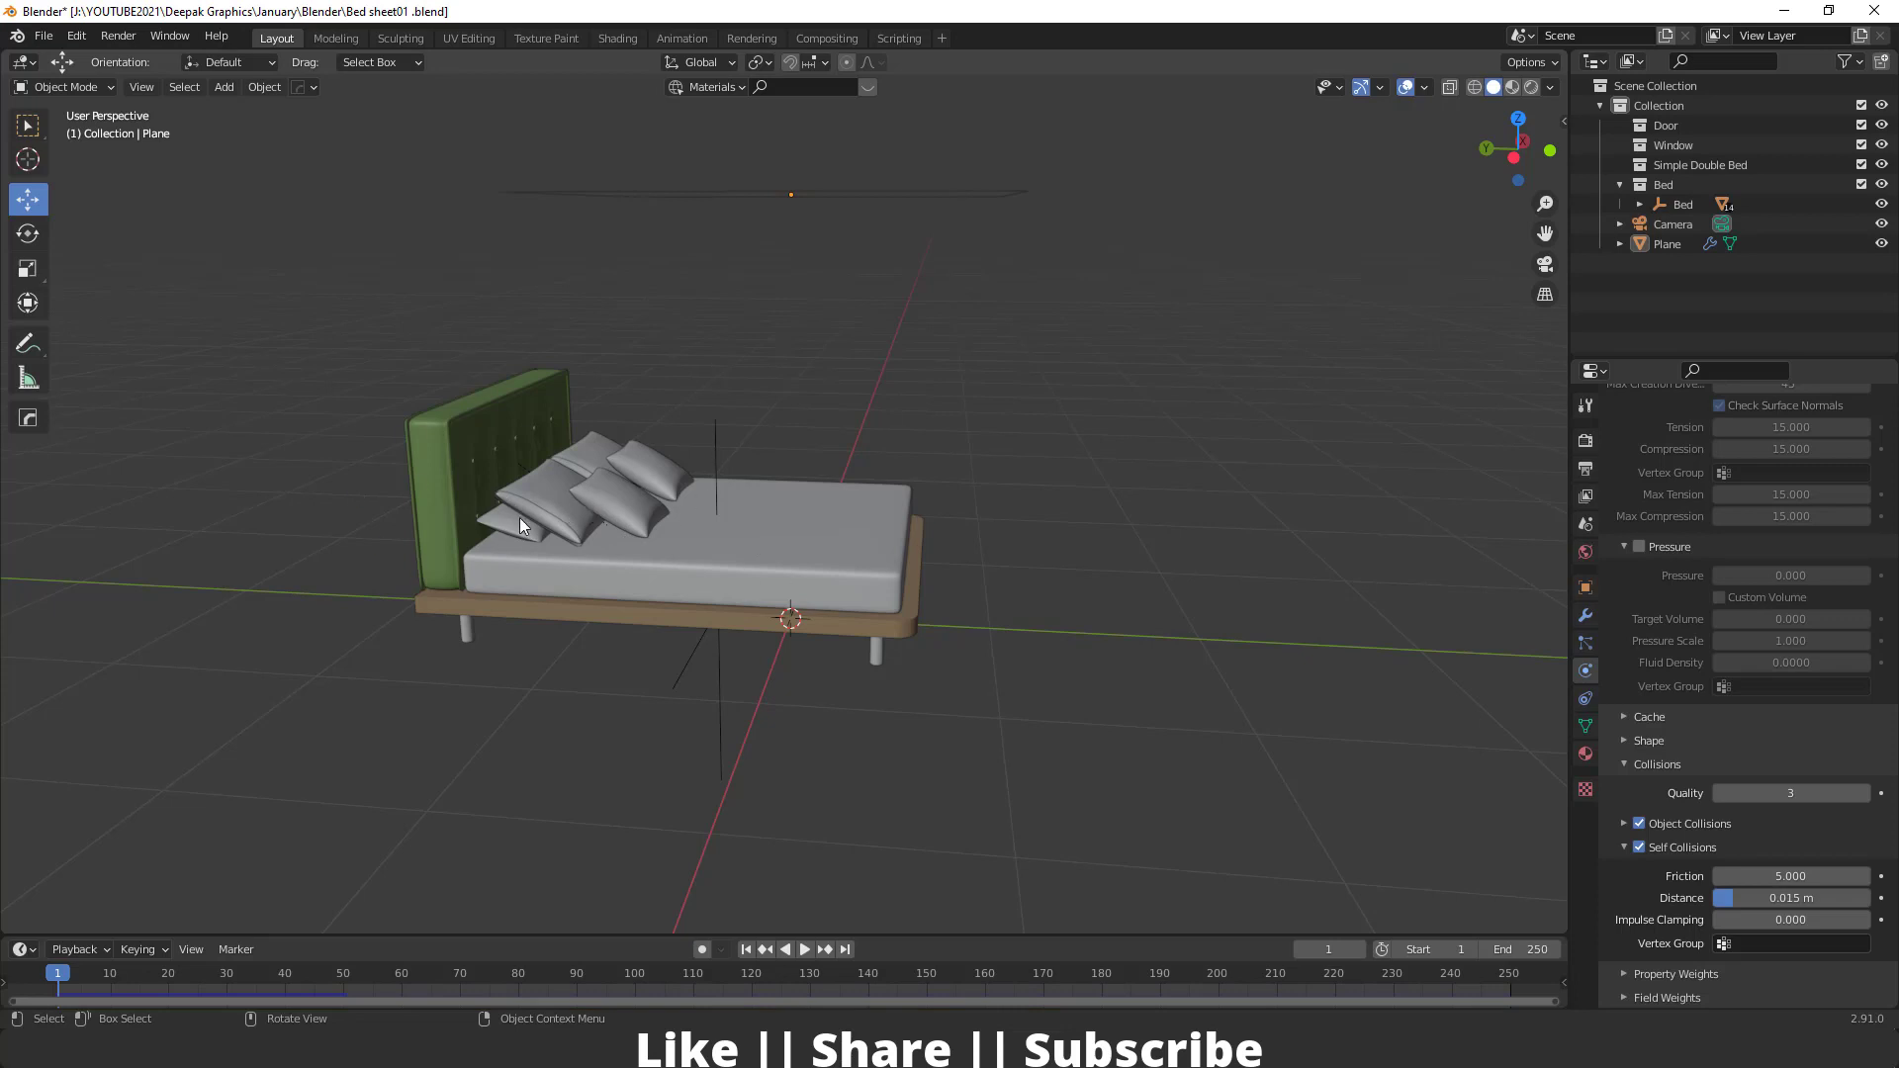
click(621, 512)
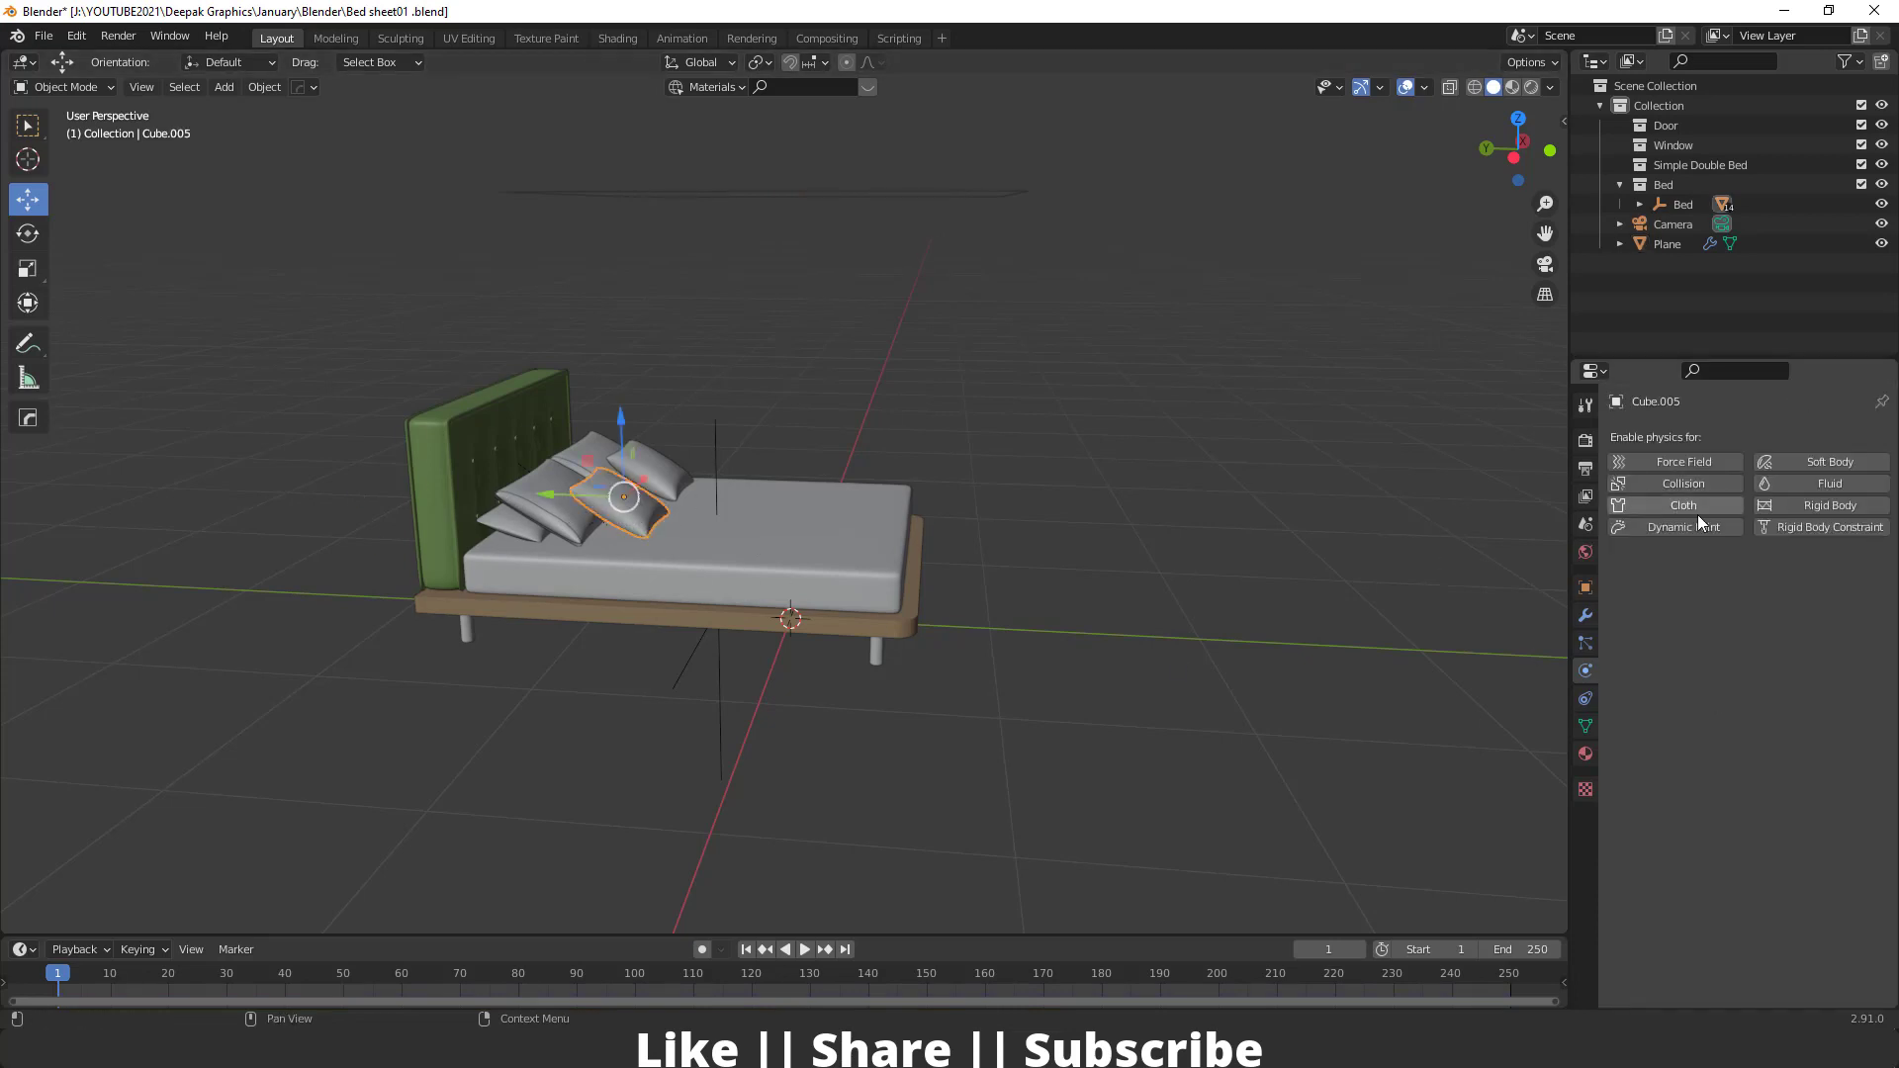
click(1700, 484)
click(651, 484)
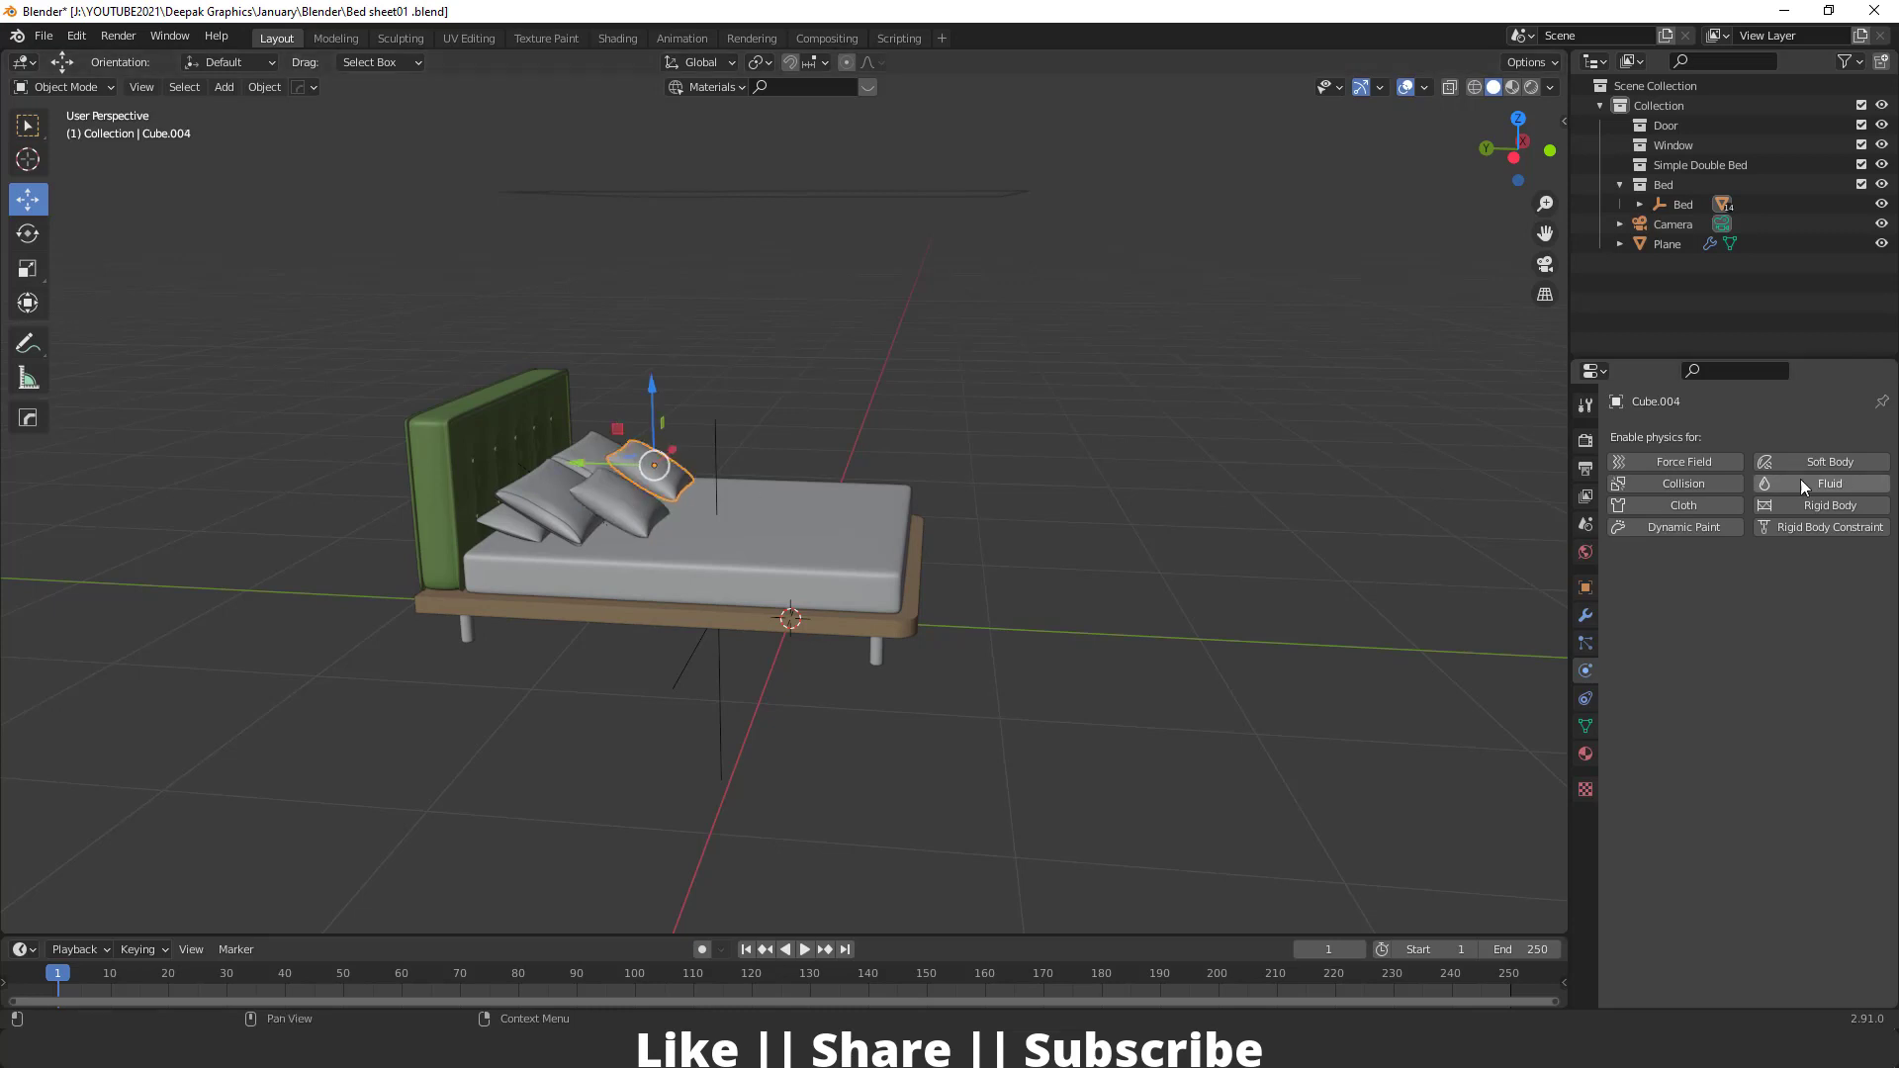
click(507, 525)
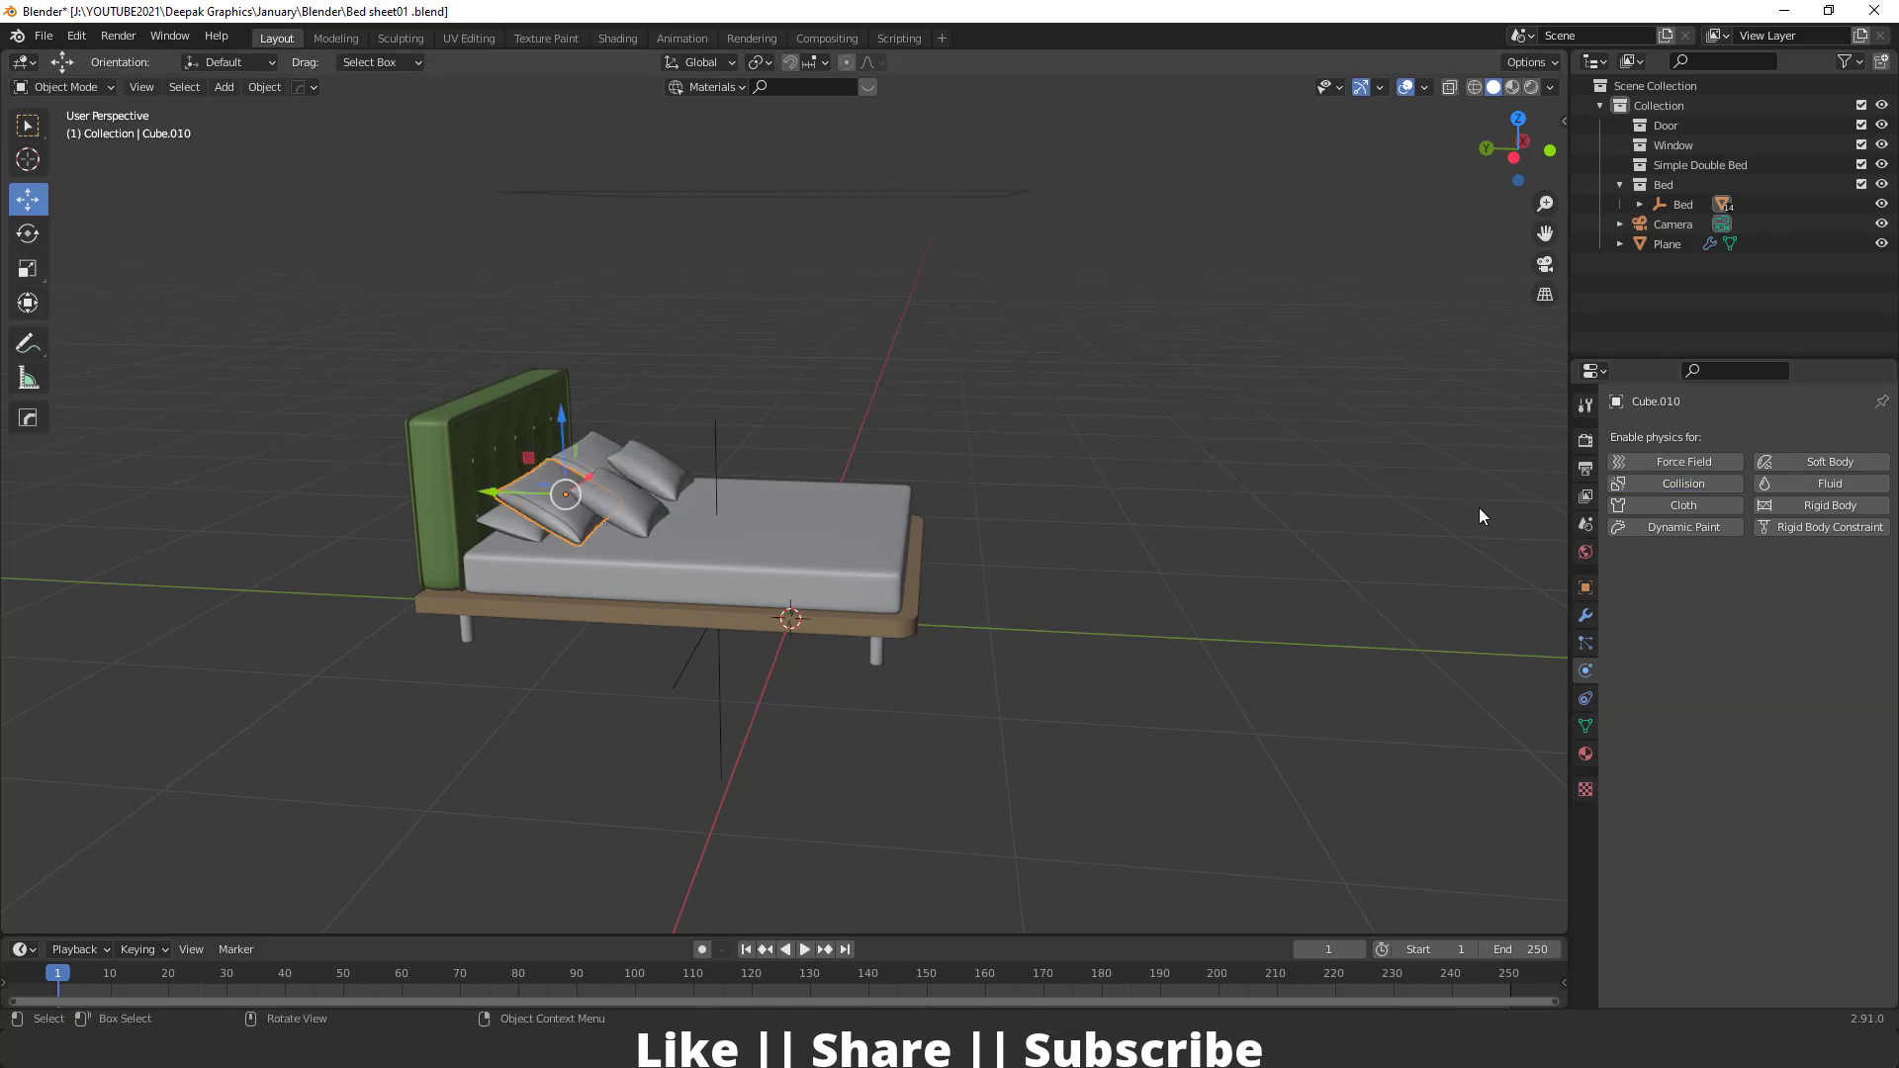
click(1706, 484)
click(607, 459)
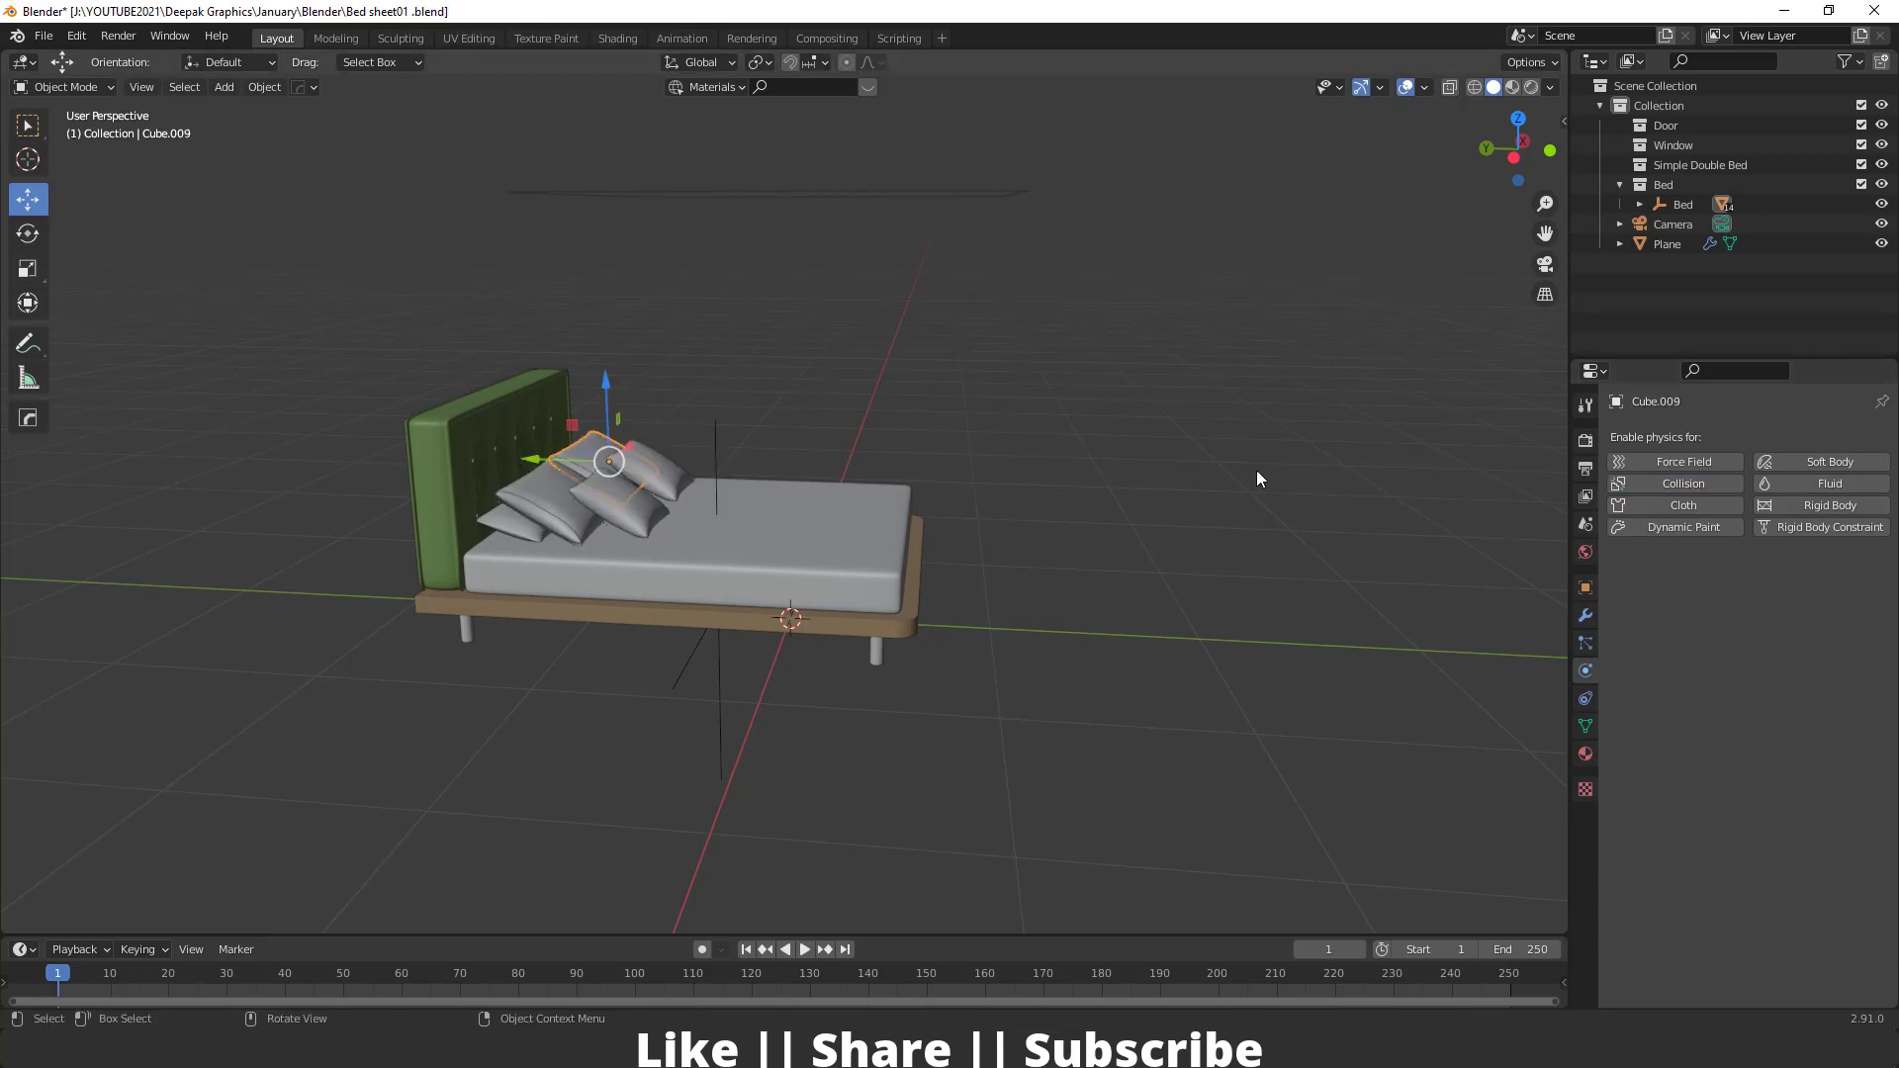
click(1671, 484)
Enable Collision physics on the mattress and on the wooden bed frame
click(784, 588)
click(1686, 485)
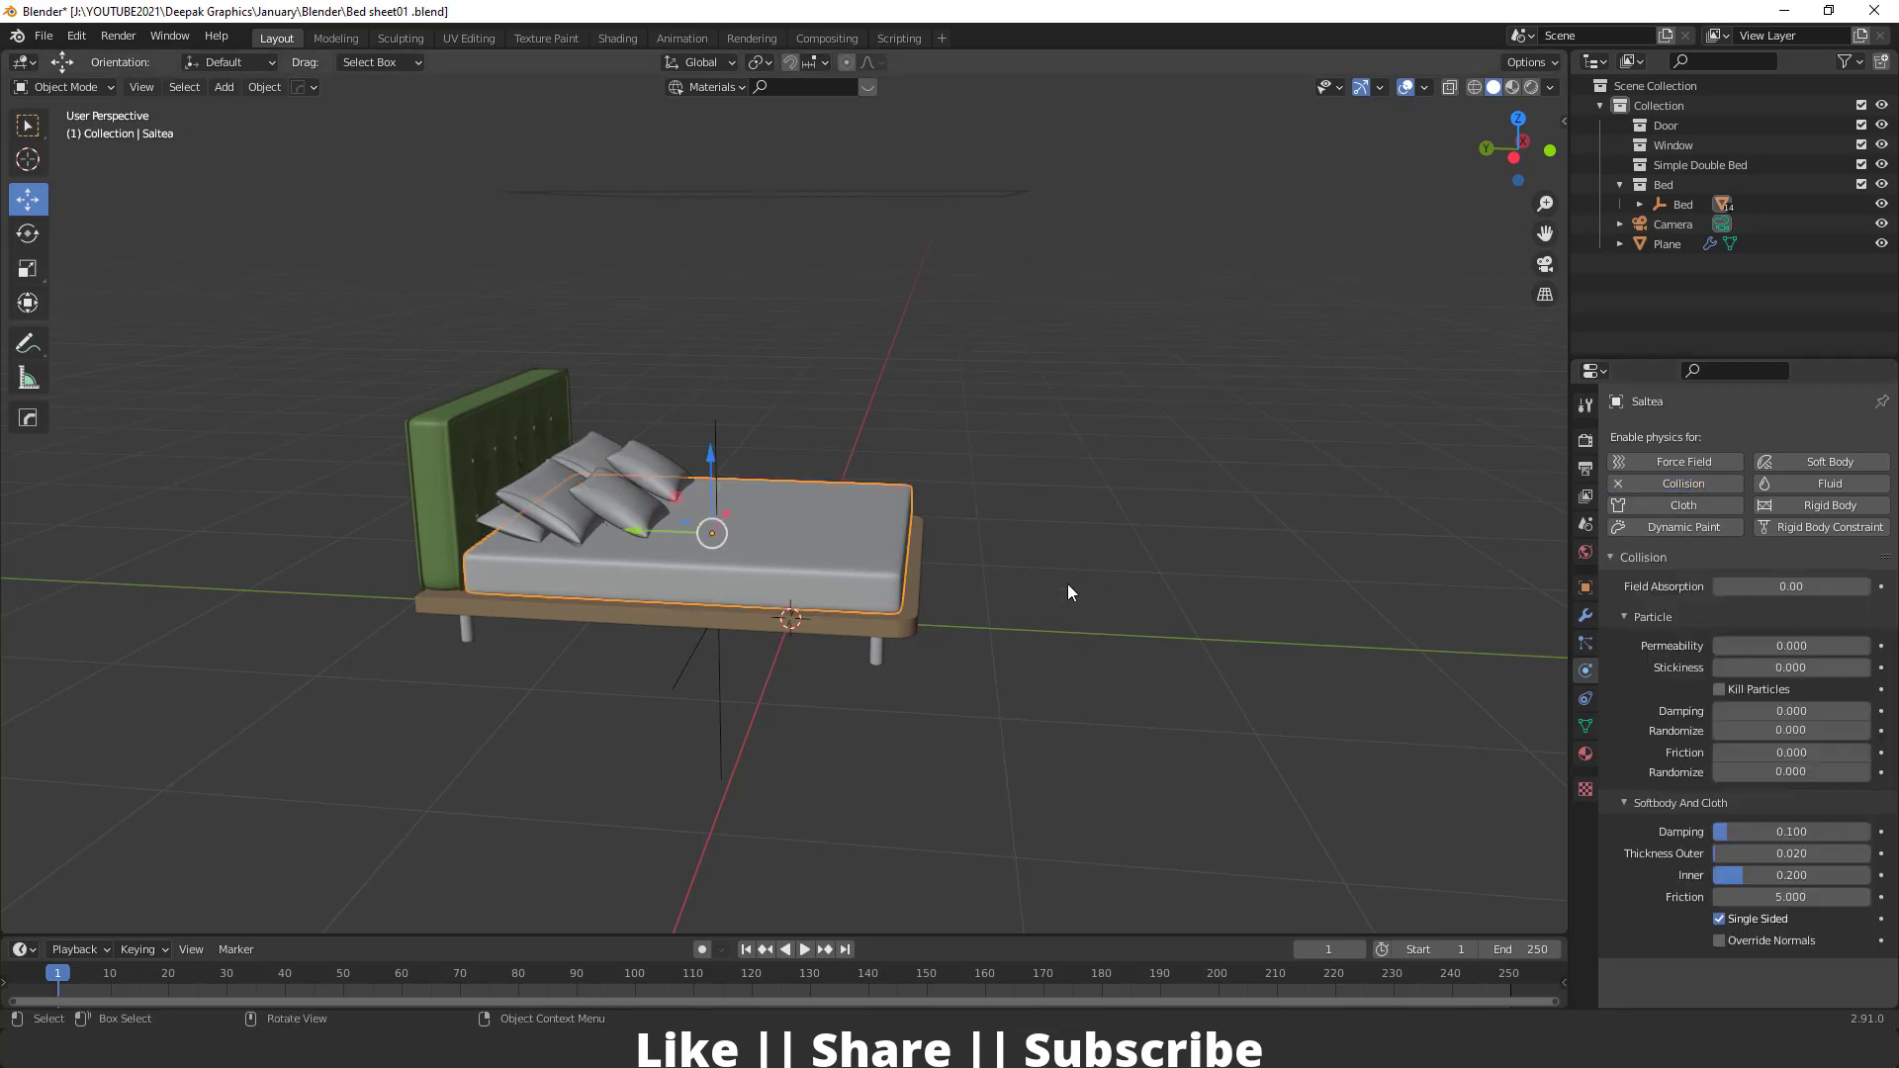
click(887, 619)
click(1671, 483)
click(1044, 550)
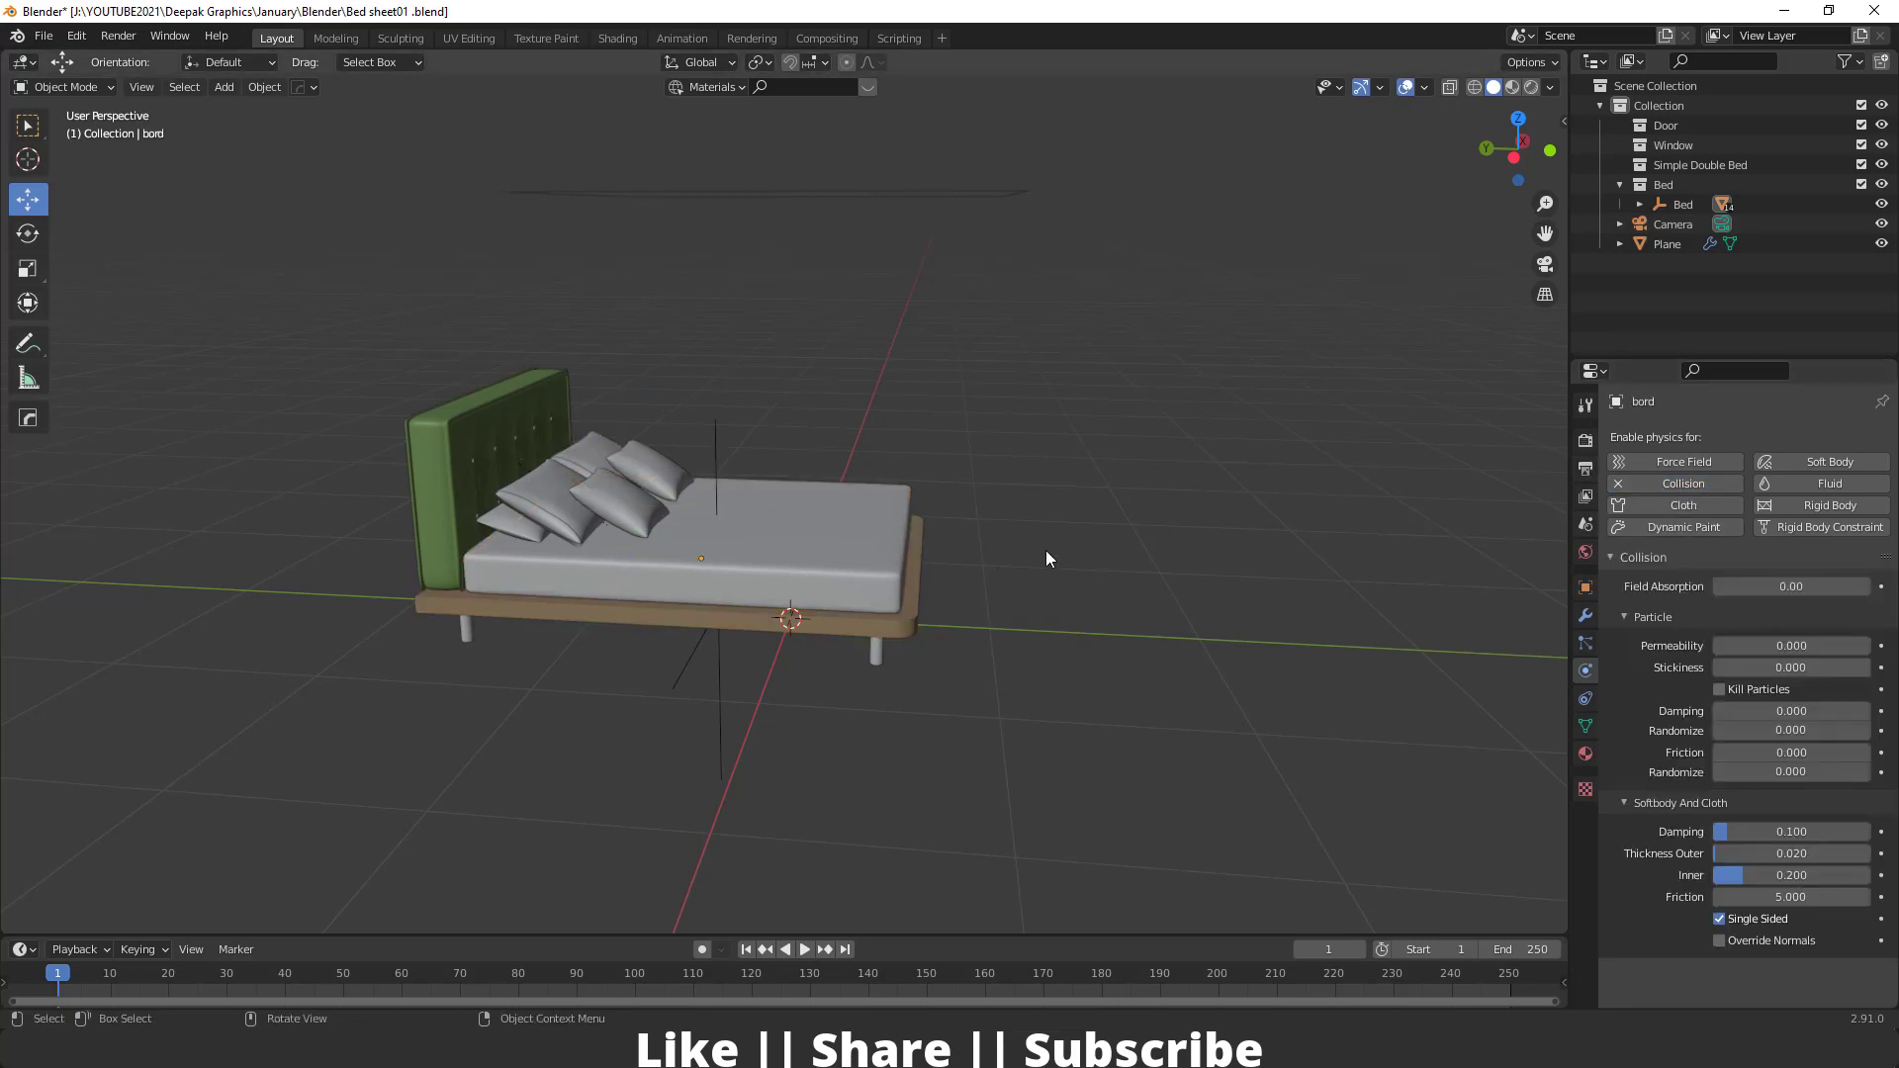
Play the cloth simulation to check how the sheet falls on the bed, and return to frame 1
scroll(1044, 549, down, 2)
scroll(732, 573, down, 3)
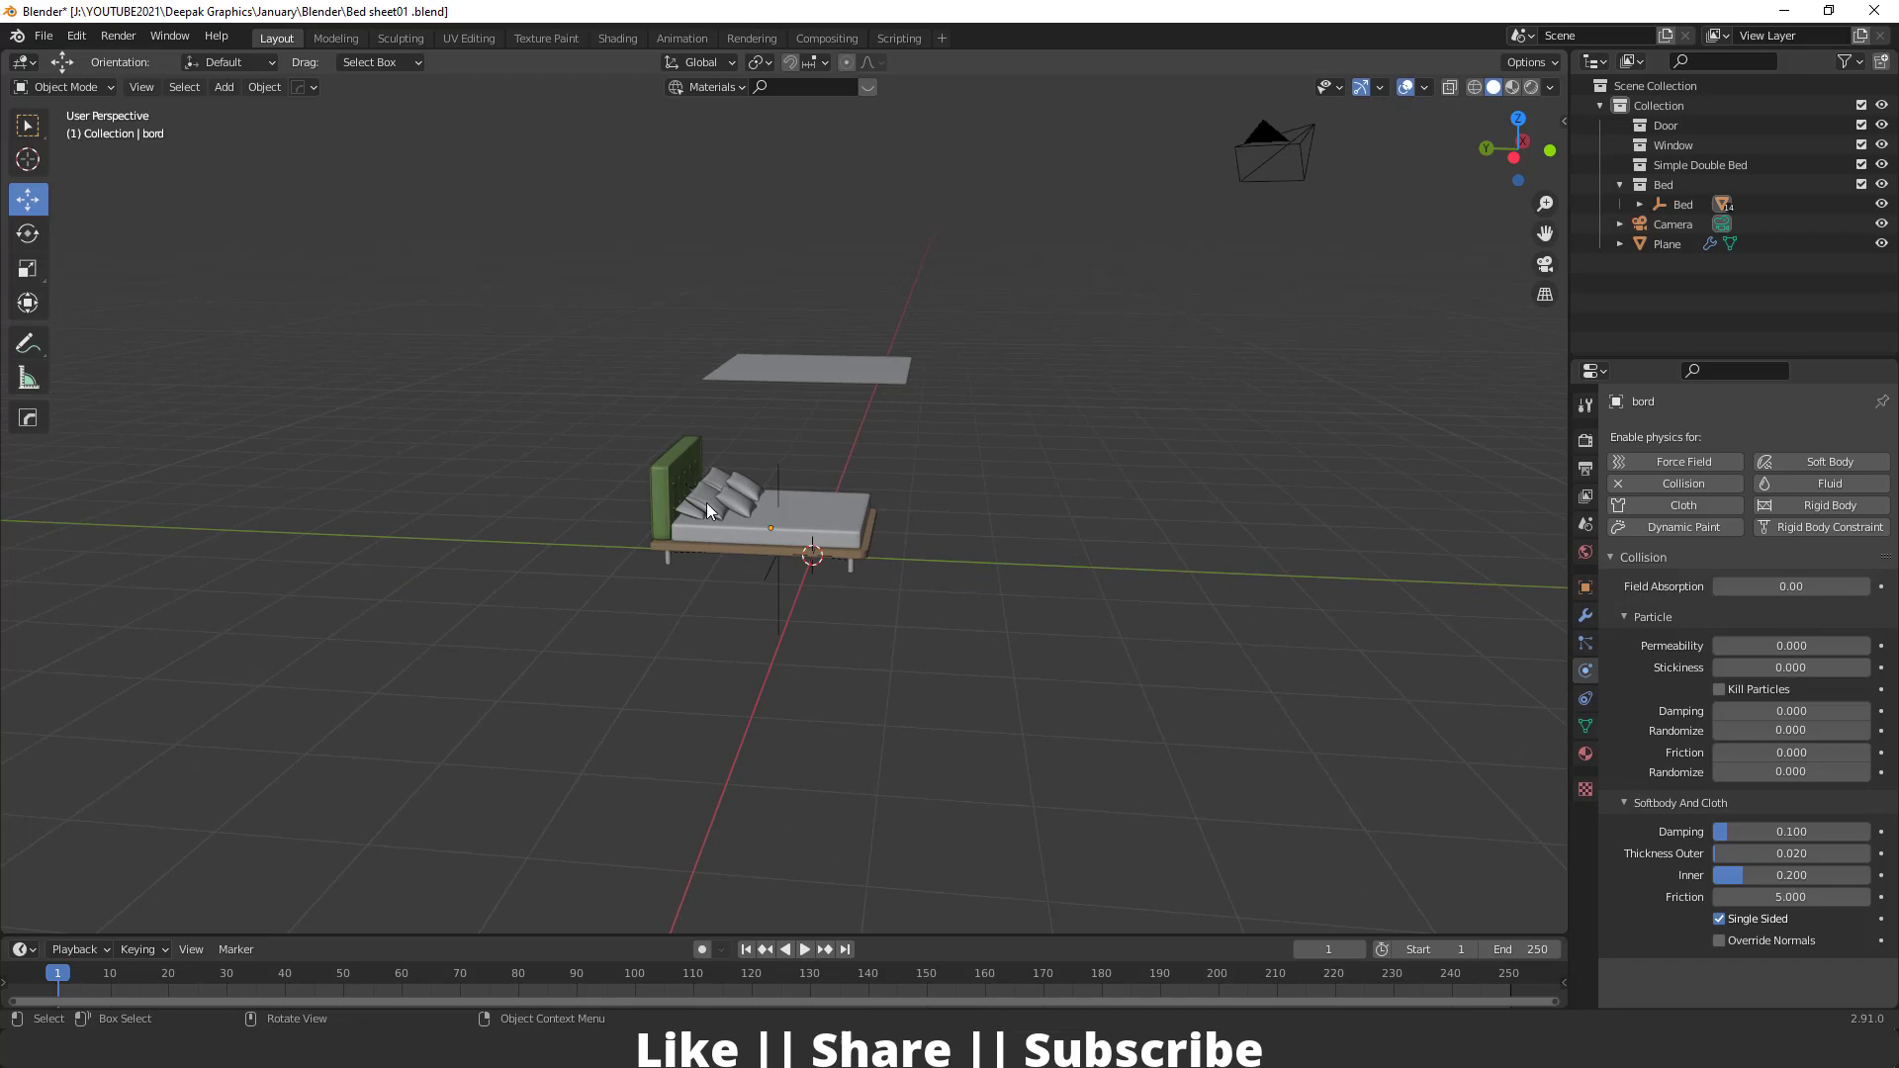
key(space)
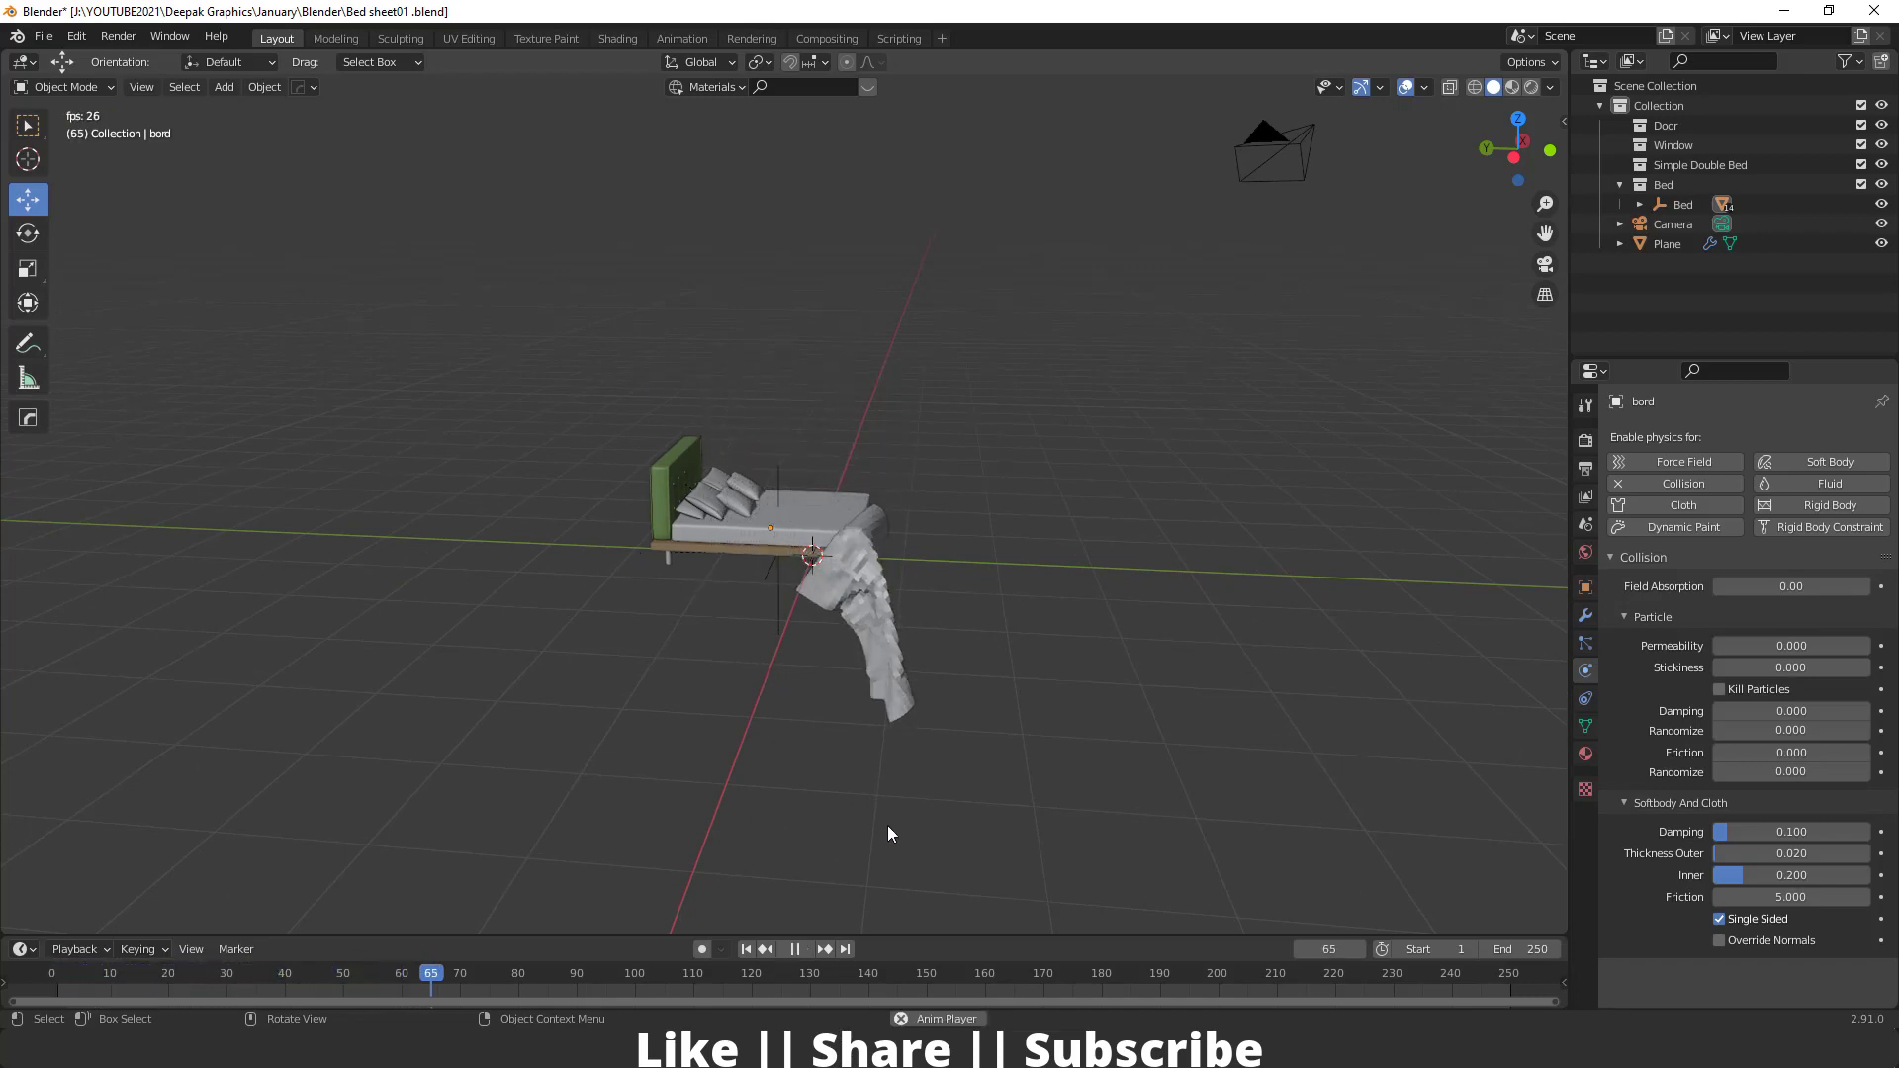
key(space)
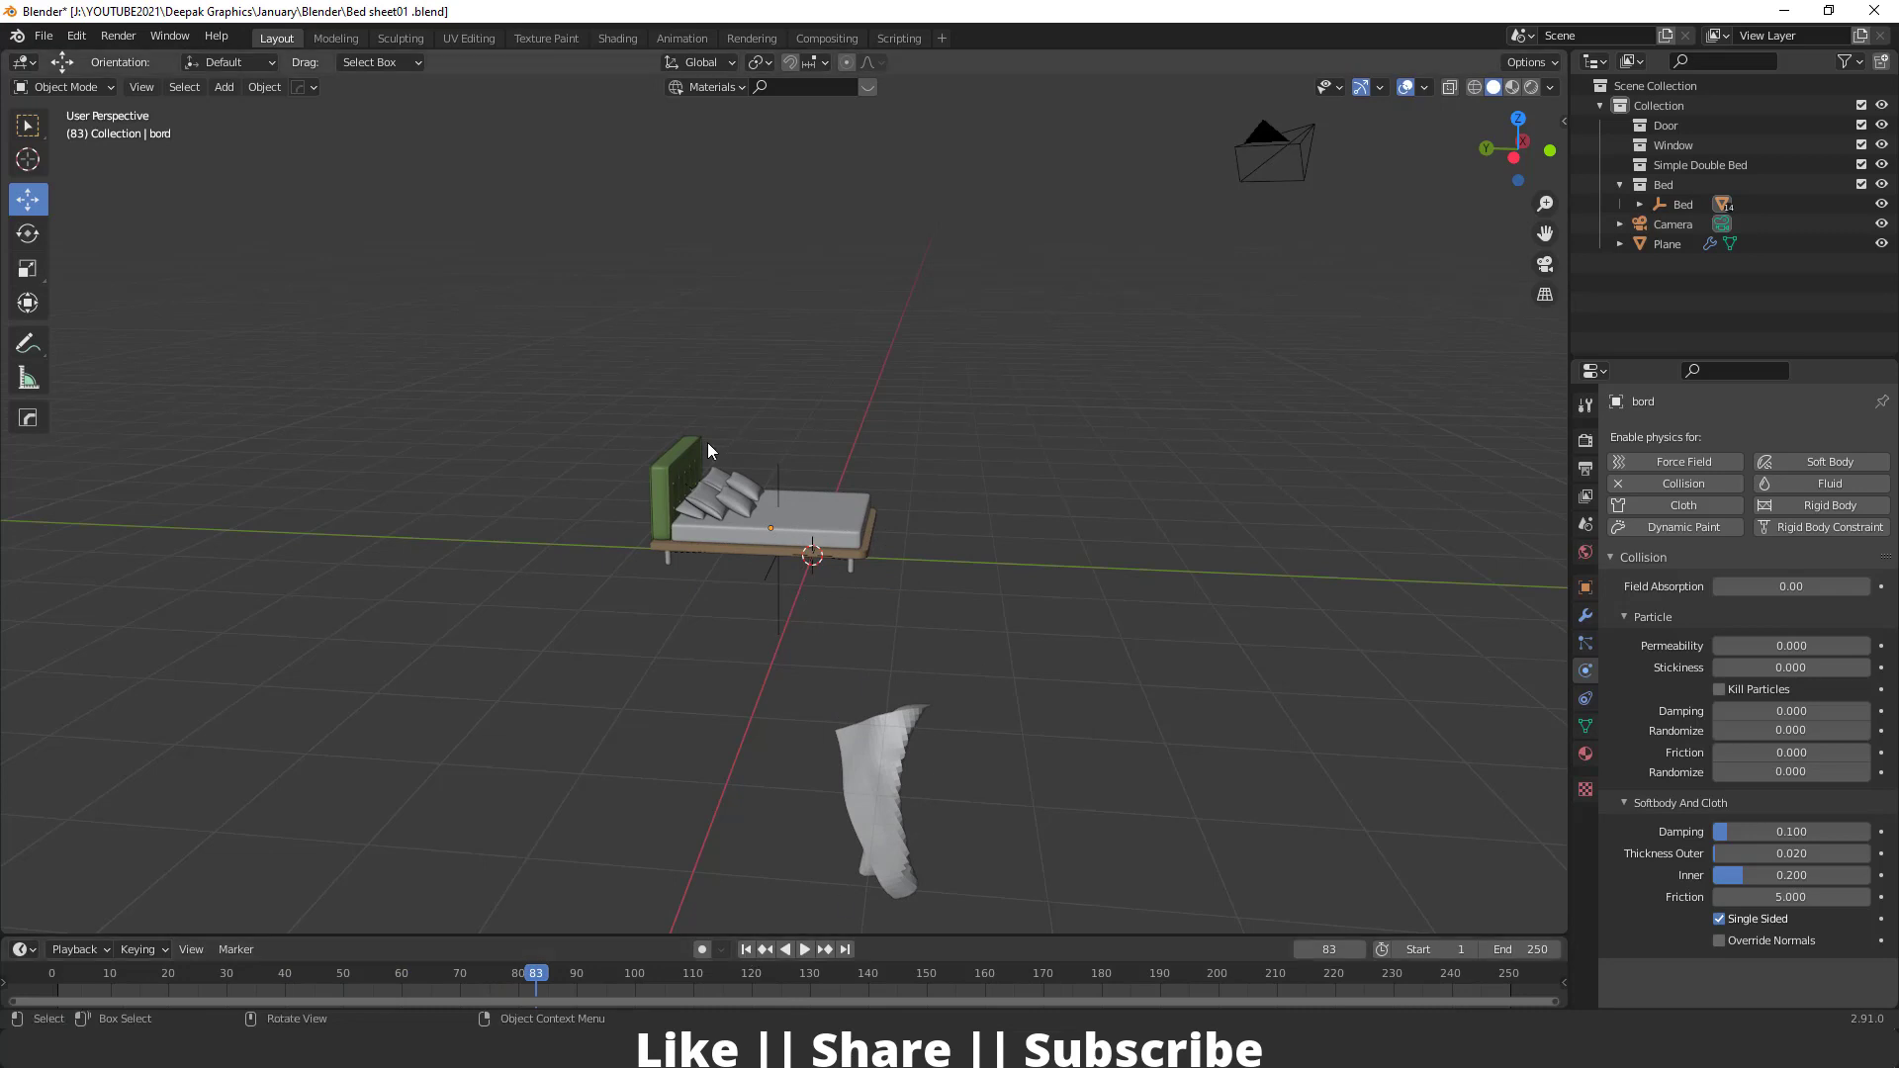
click(746, 950)
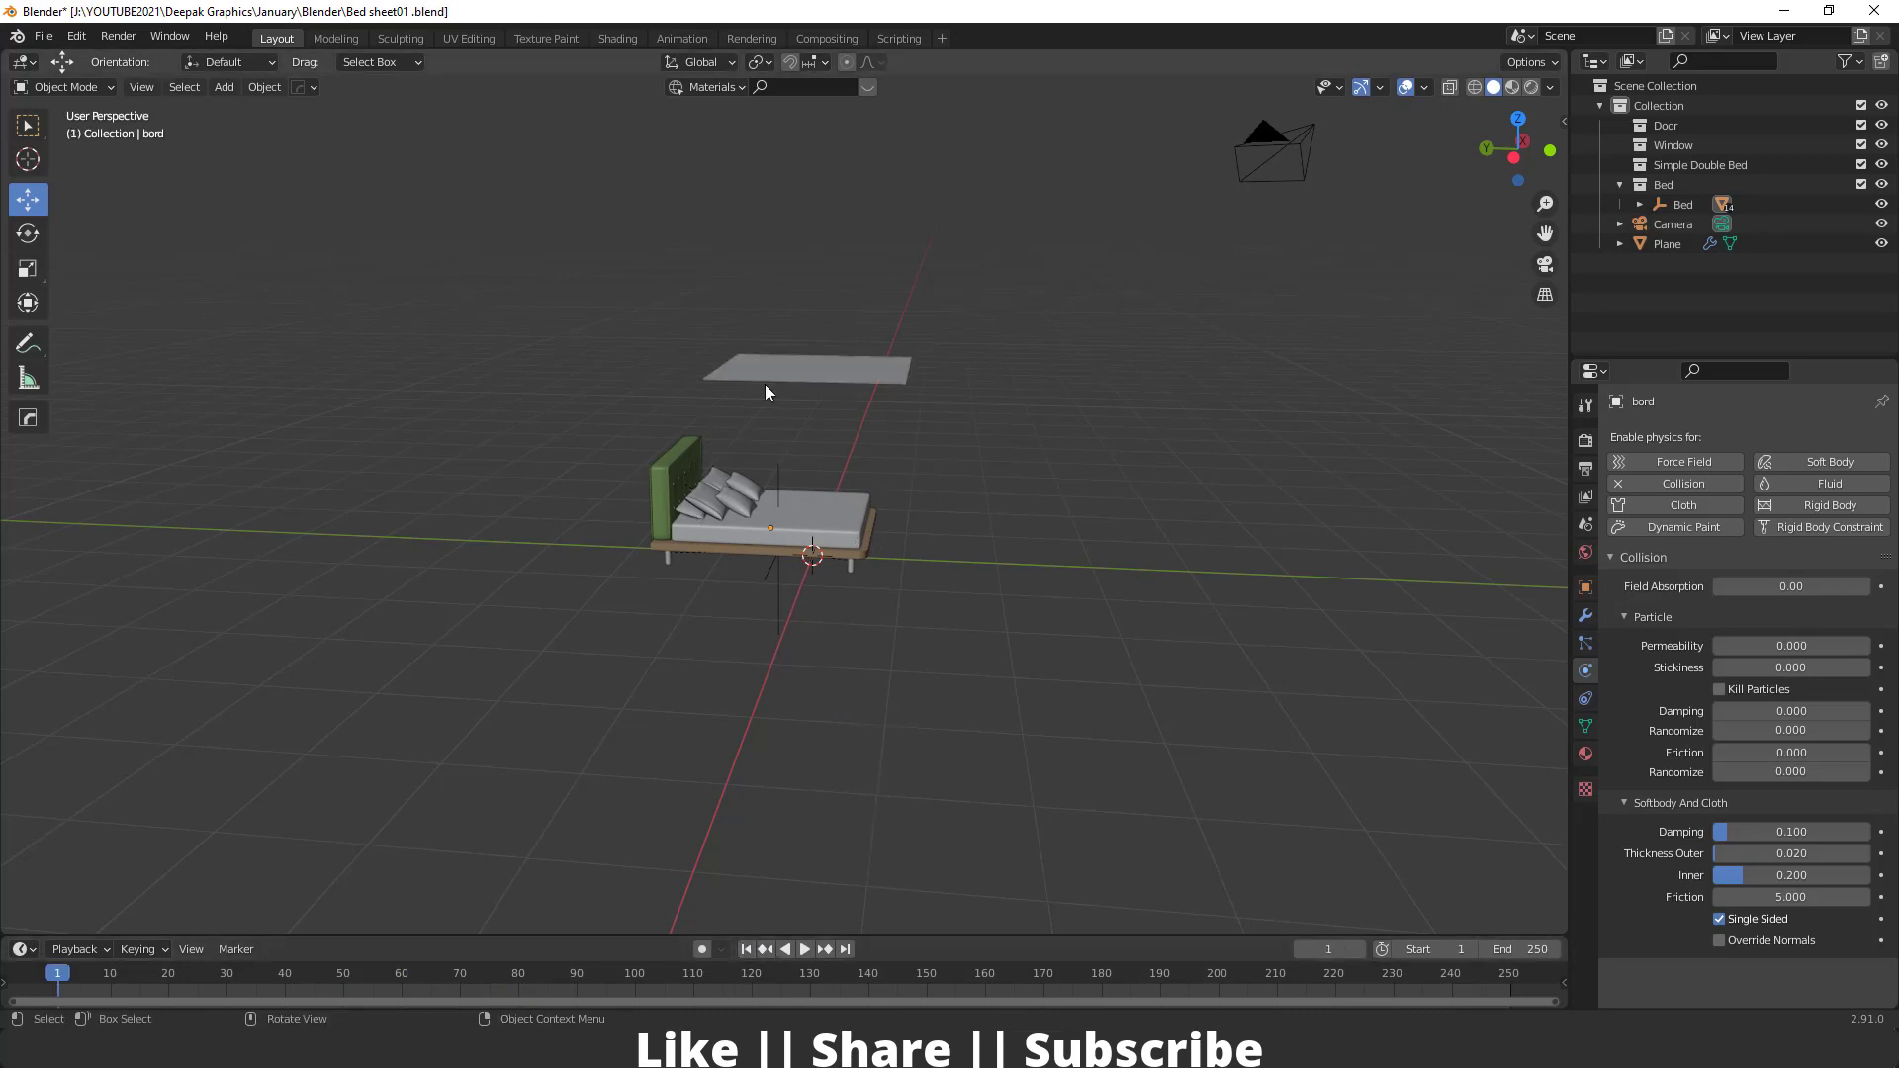
In top view, move the cloth plane about 0.26 m along the Y axis toward the headboard
middle_drag(757, 357, 882, 161)
key(grave)
click(880, 49)
click(734, 472)
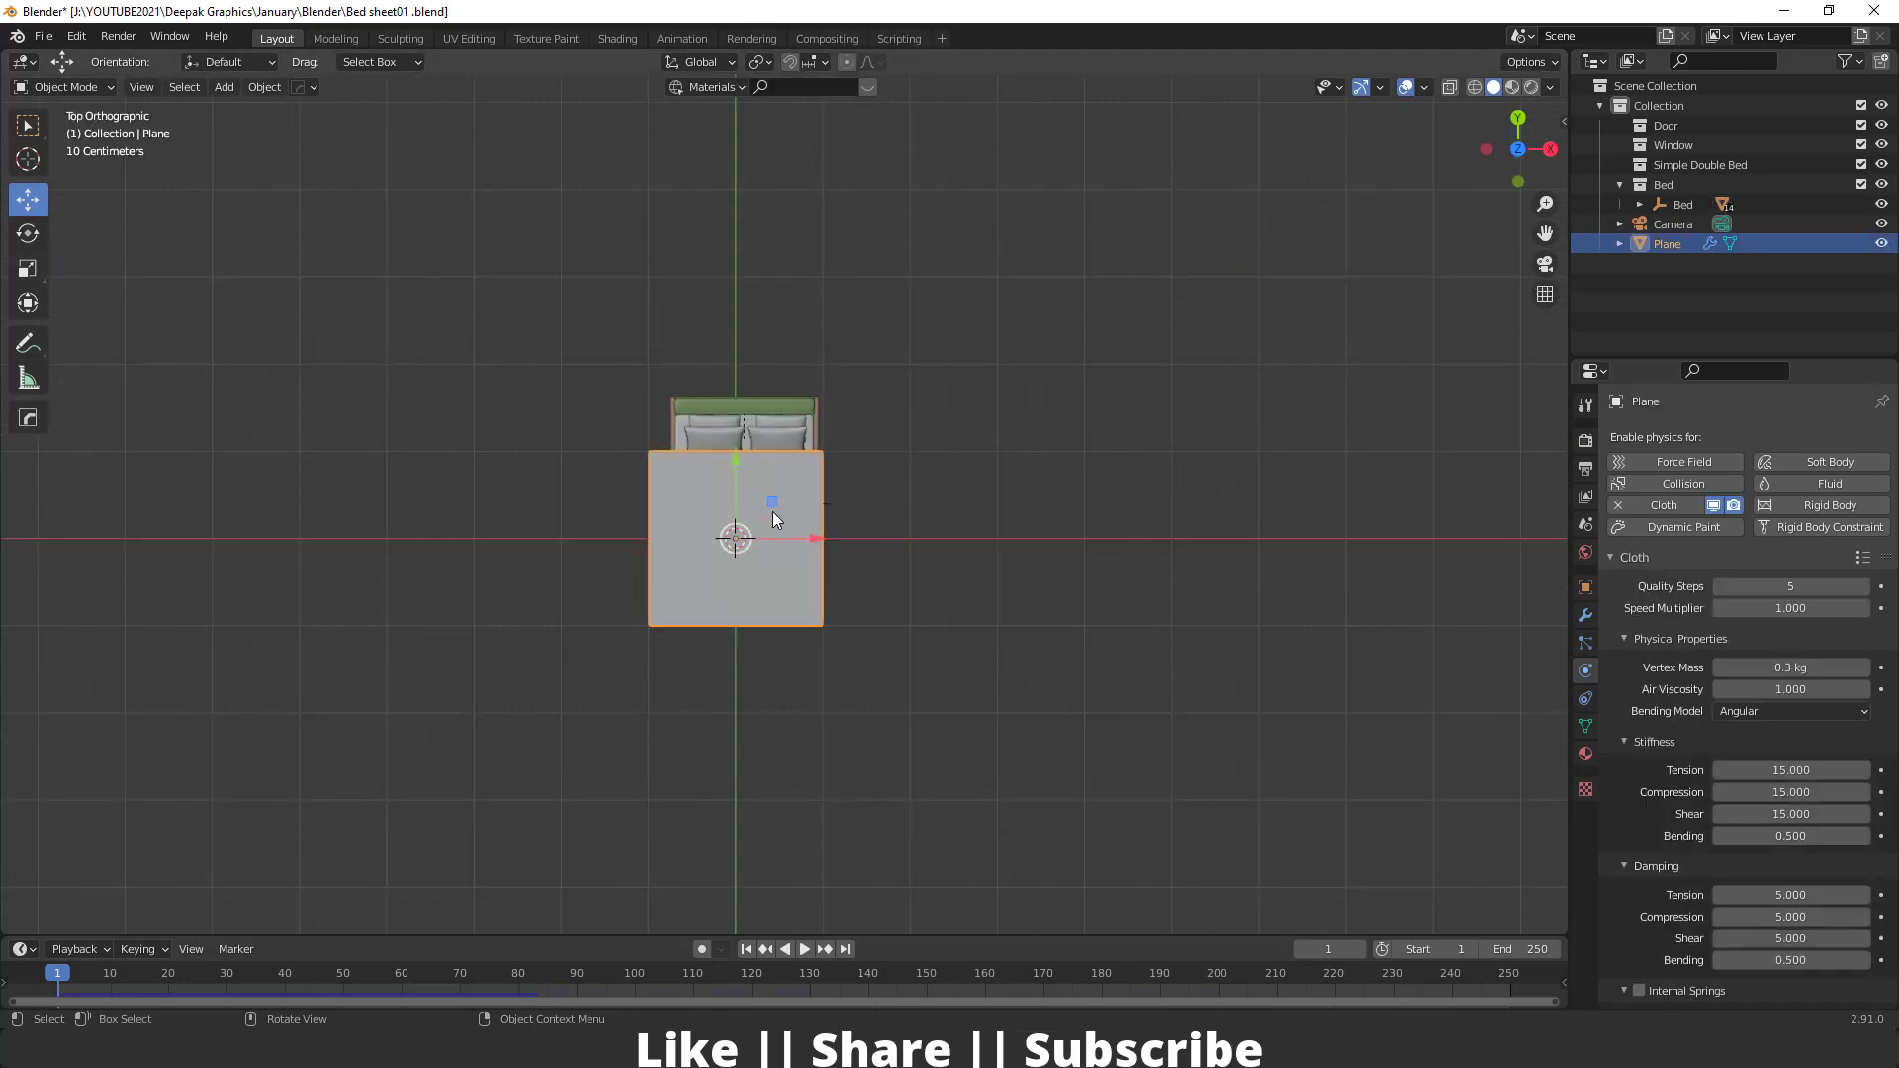
key(g)
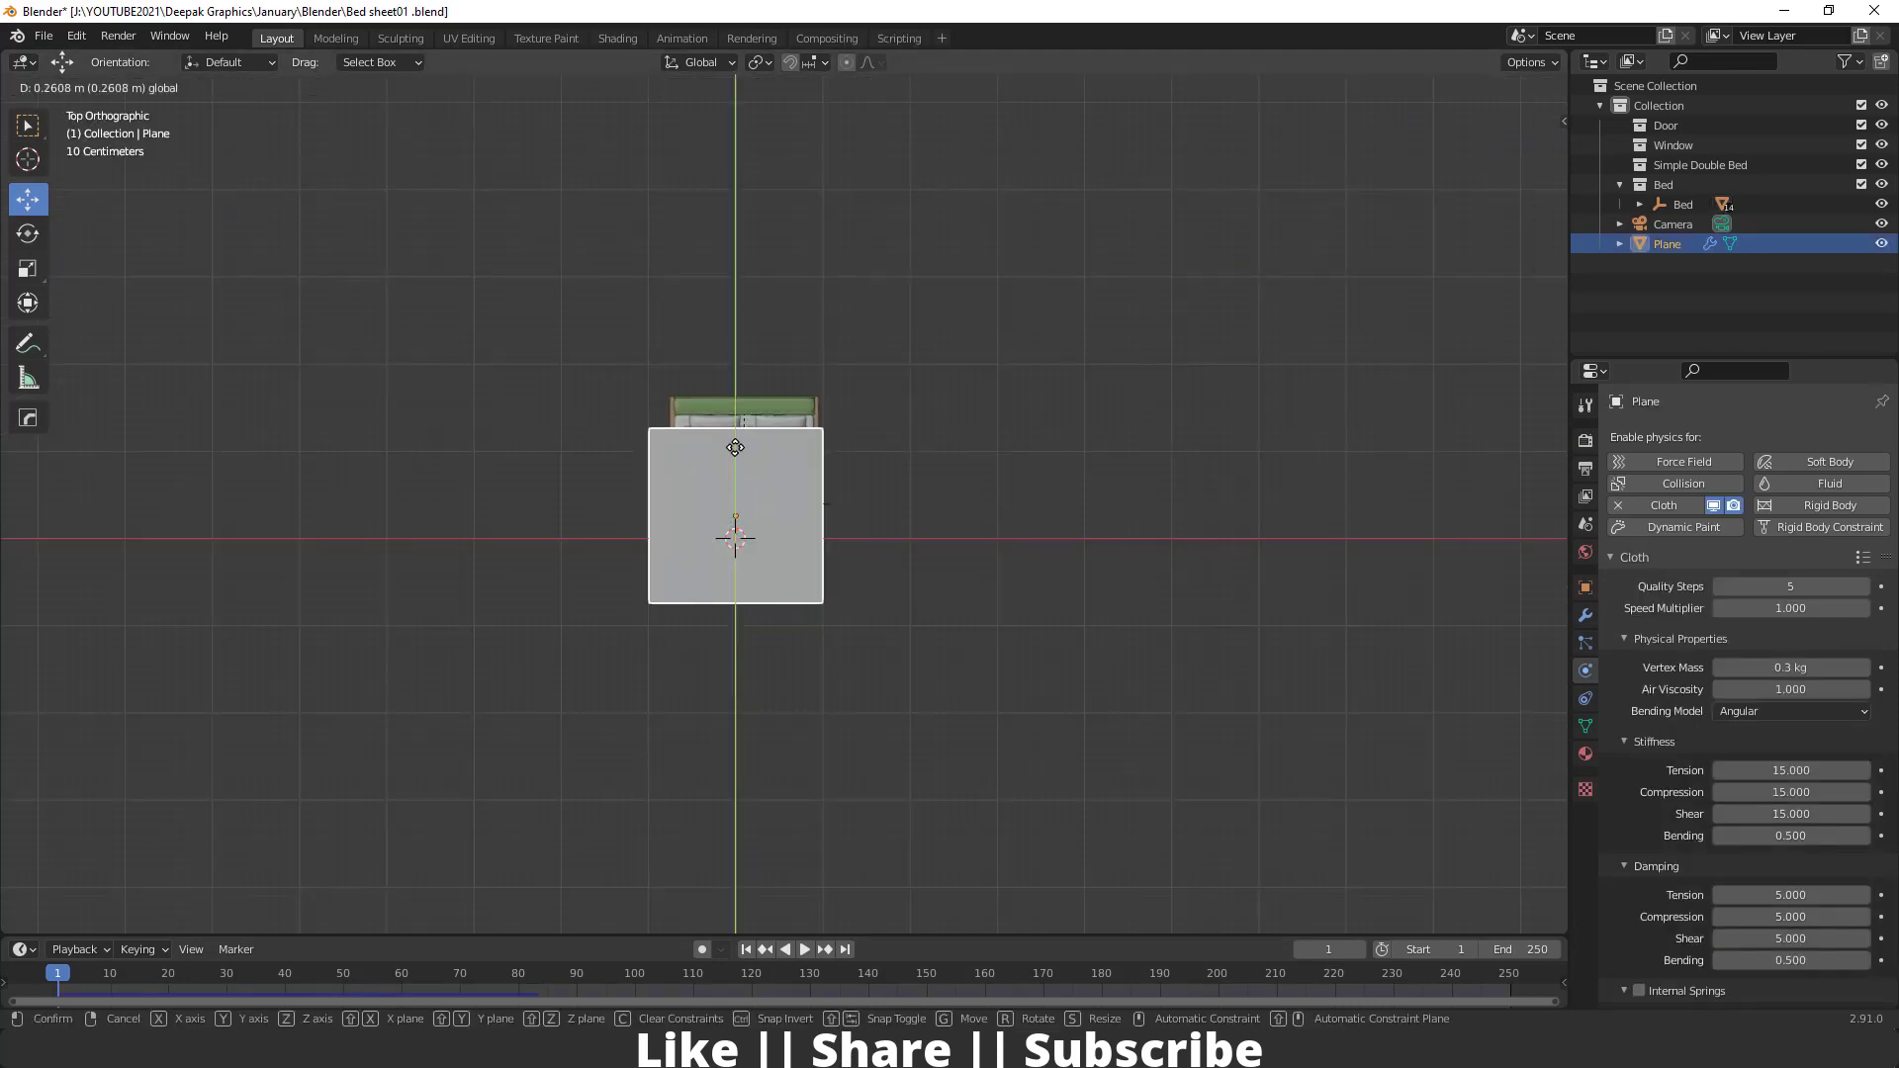
click(734, 447)
Play the cloth simulation with the repositioned plane, check the drape around the bed, and rewind to frame 1
middle_drag(761, 543, 792, 437)
scroll(803, 427, down, 3)
scroll(808, 417, up, 2)
key(space)
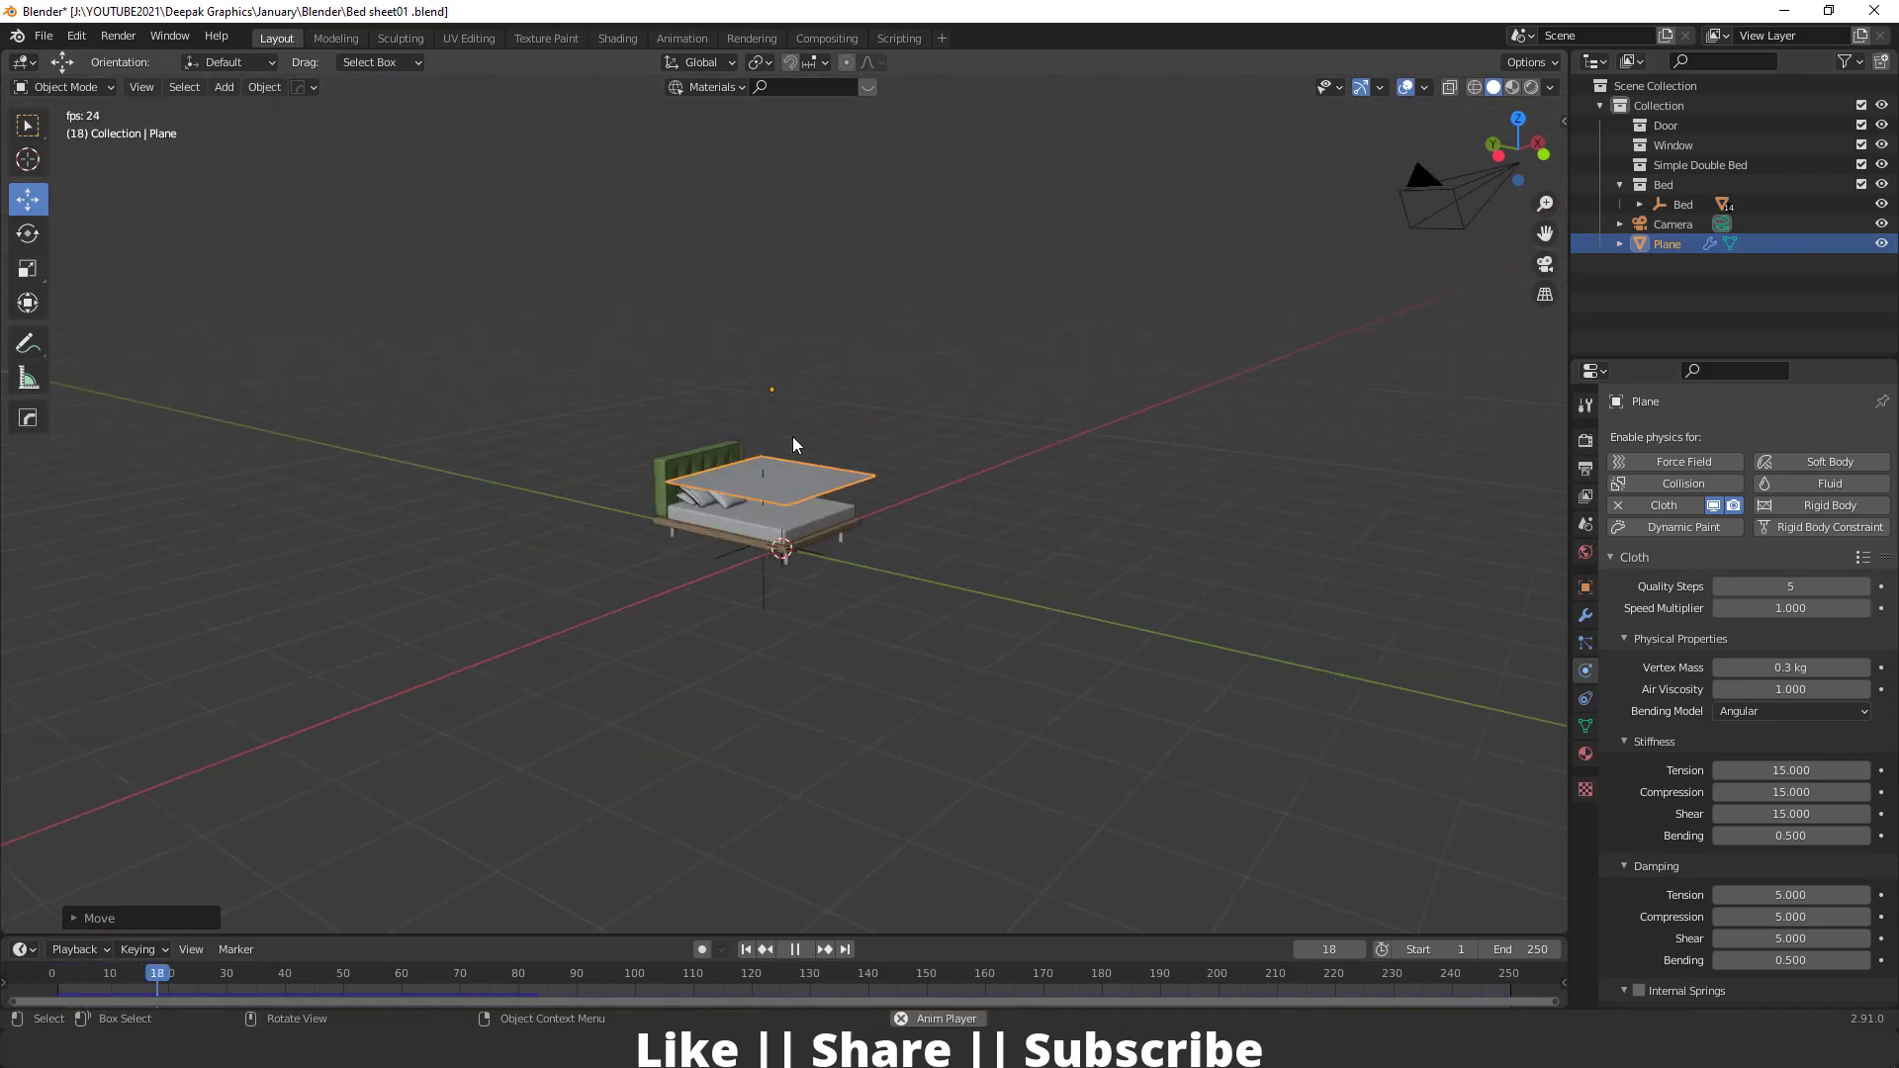
key(space)
scroll(777, 454, up, 5)
middle_drag(809, 572, 850, 515)
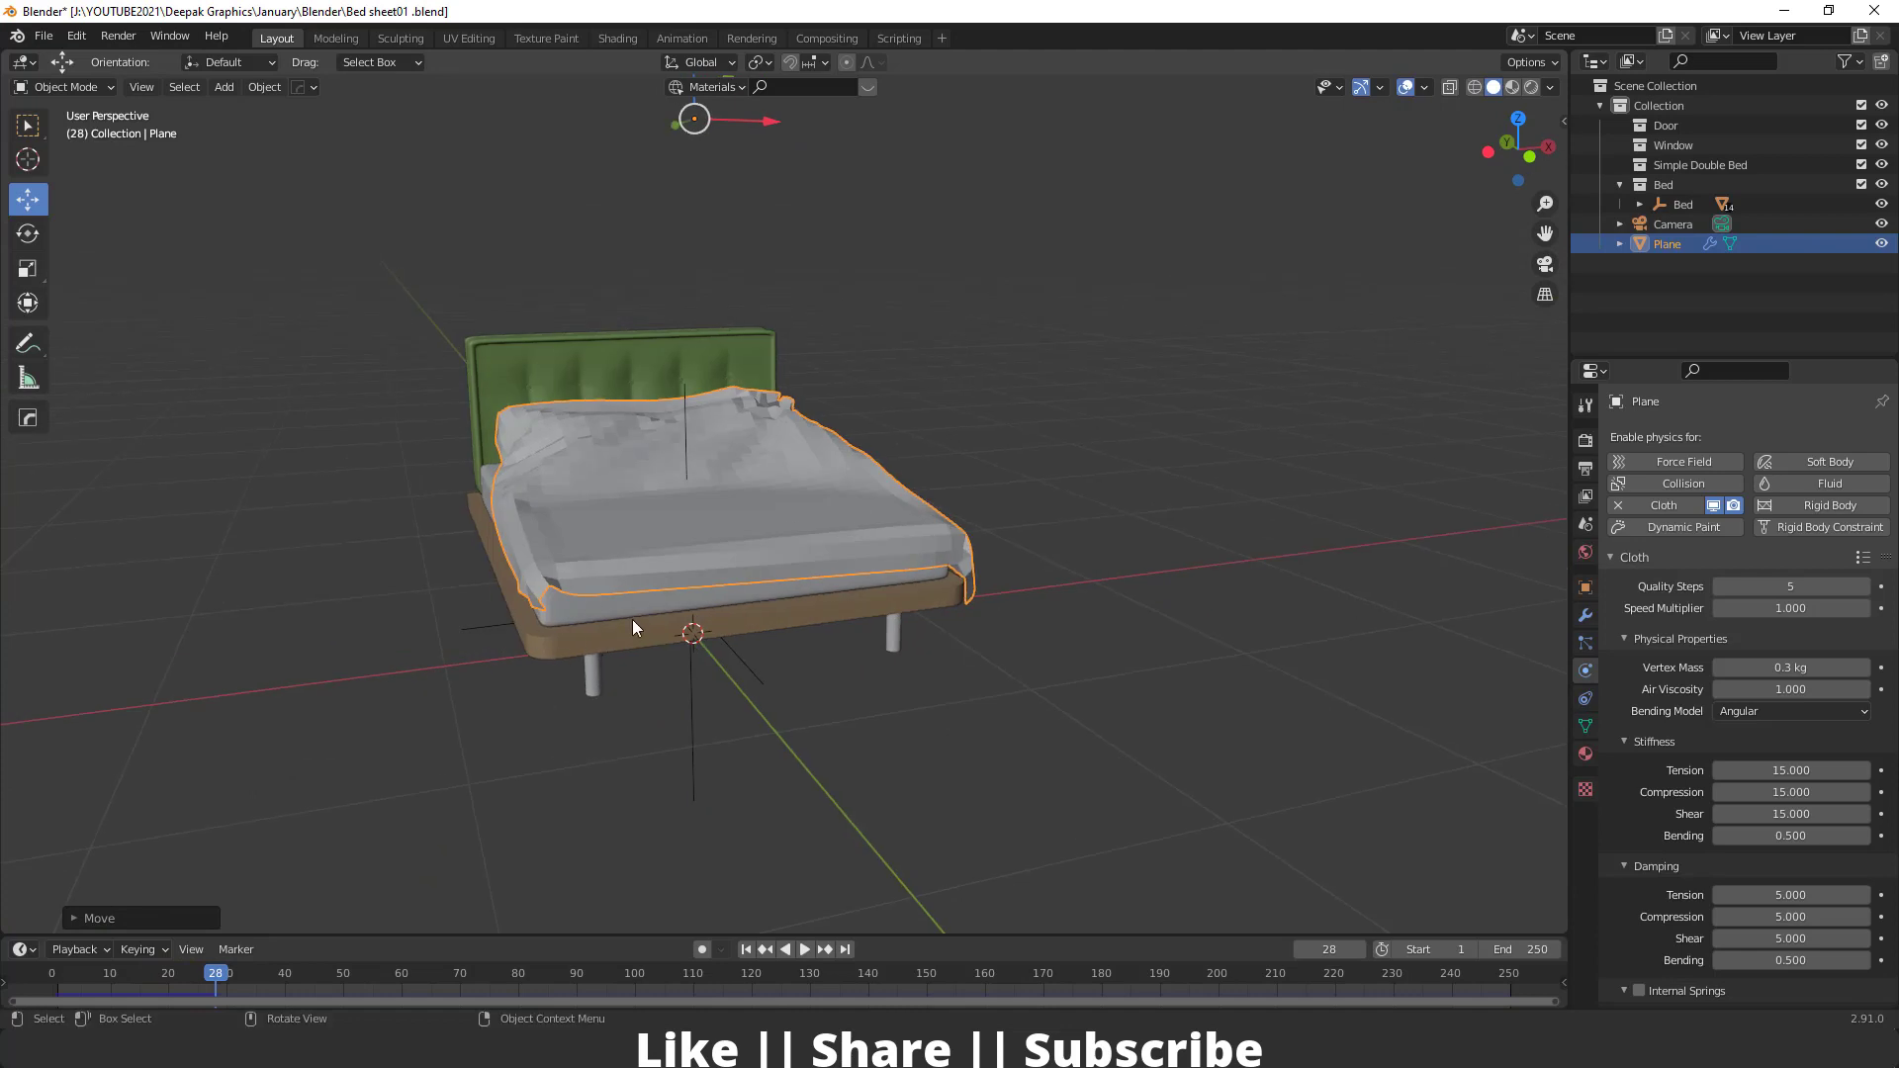
middle_drag(608, 634, 785, 607)
key(space)
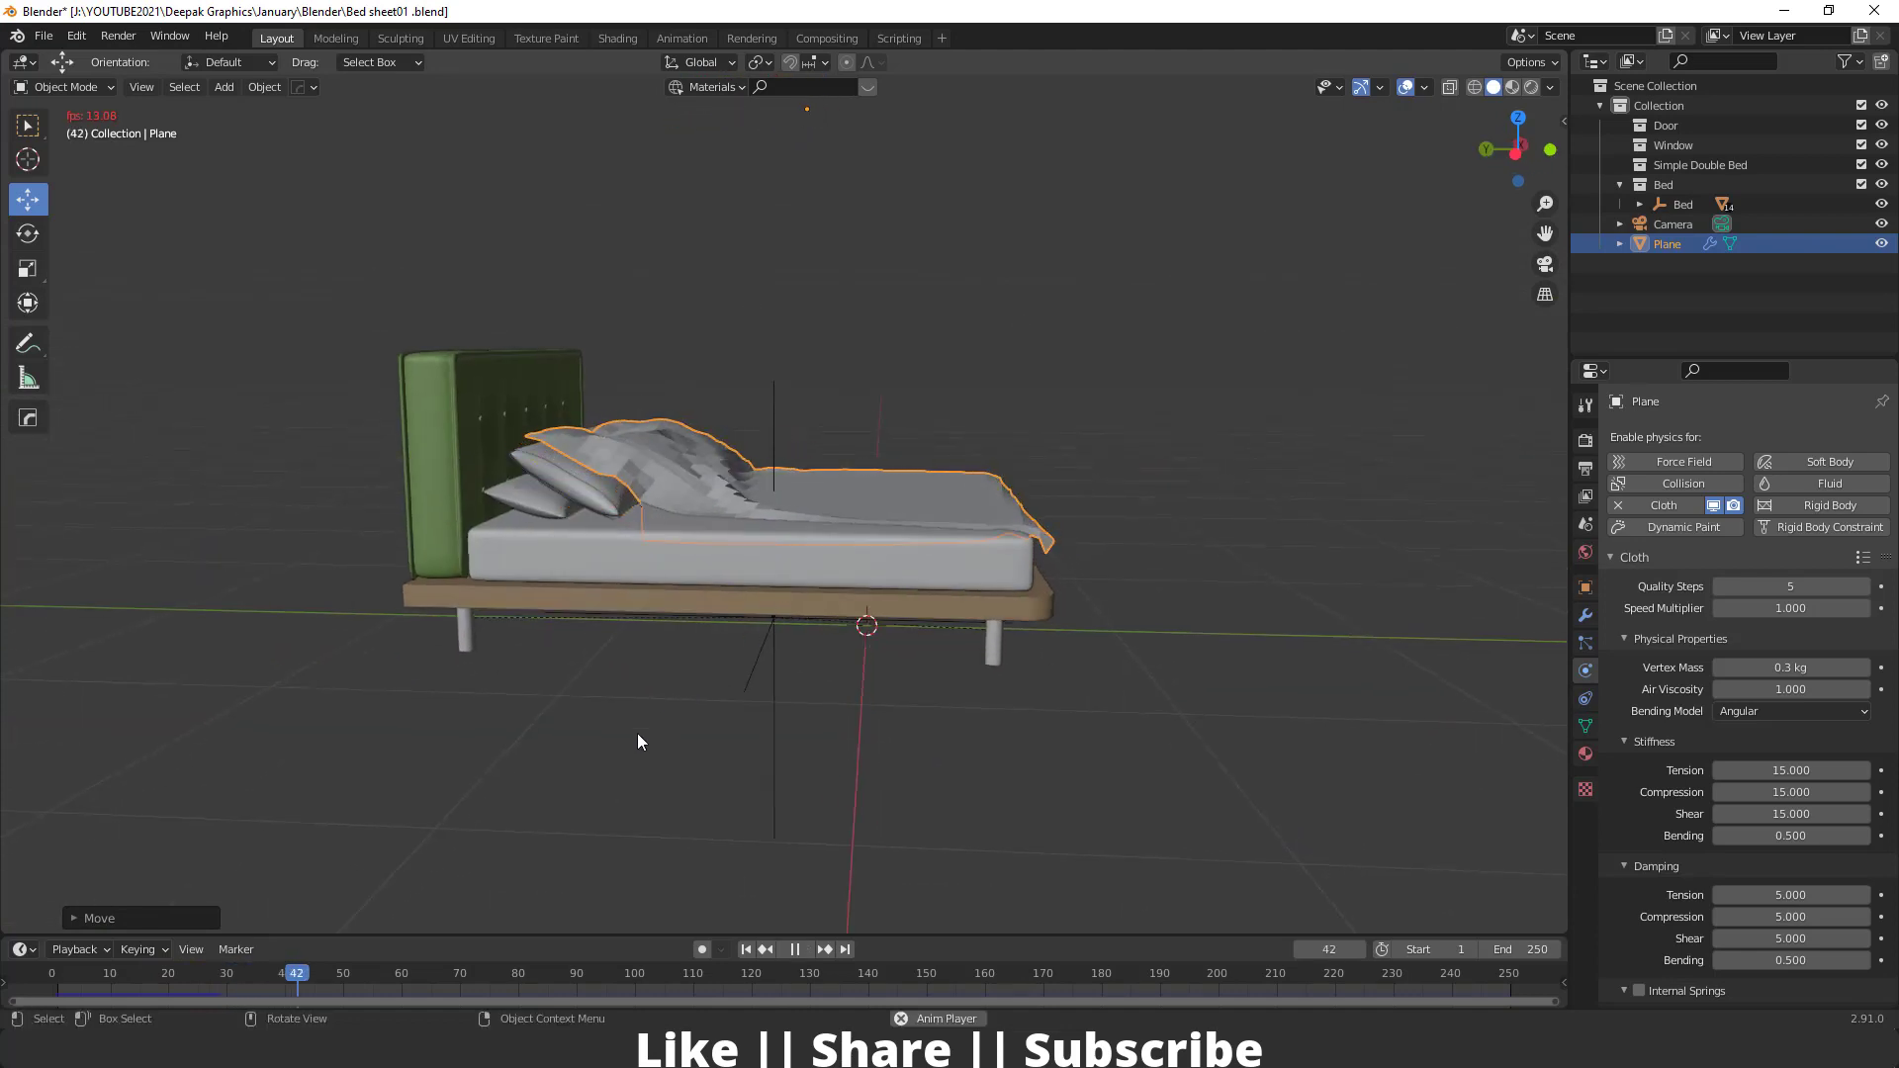
key(space)
click(746, 949)
Add a level 1 subdivision surface to the cloth plane and shade it smooth
middle_drag(732, 870, 631, 531)
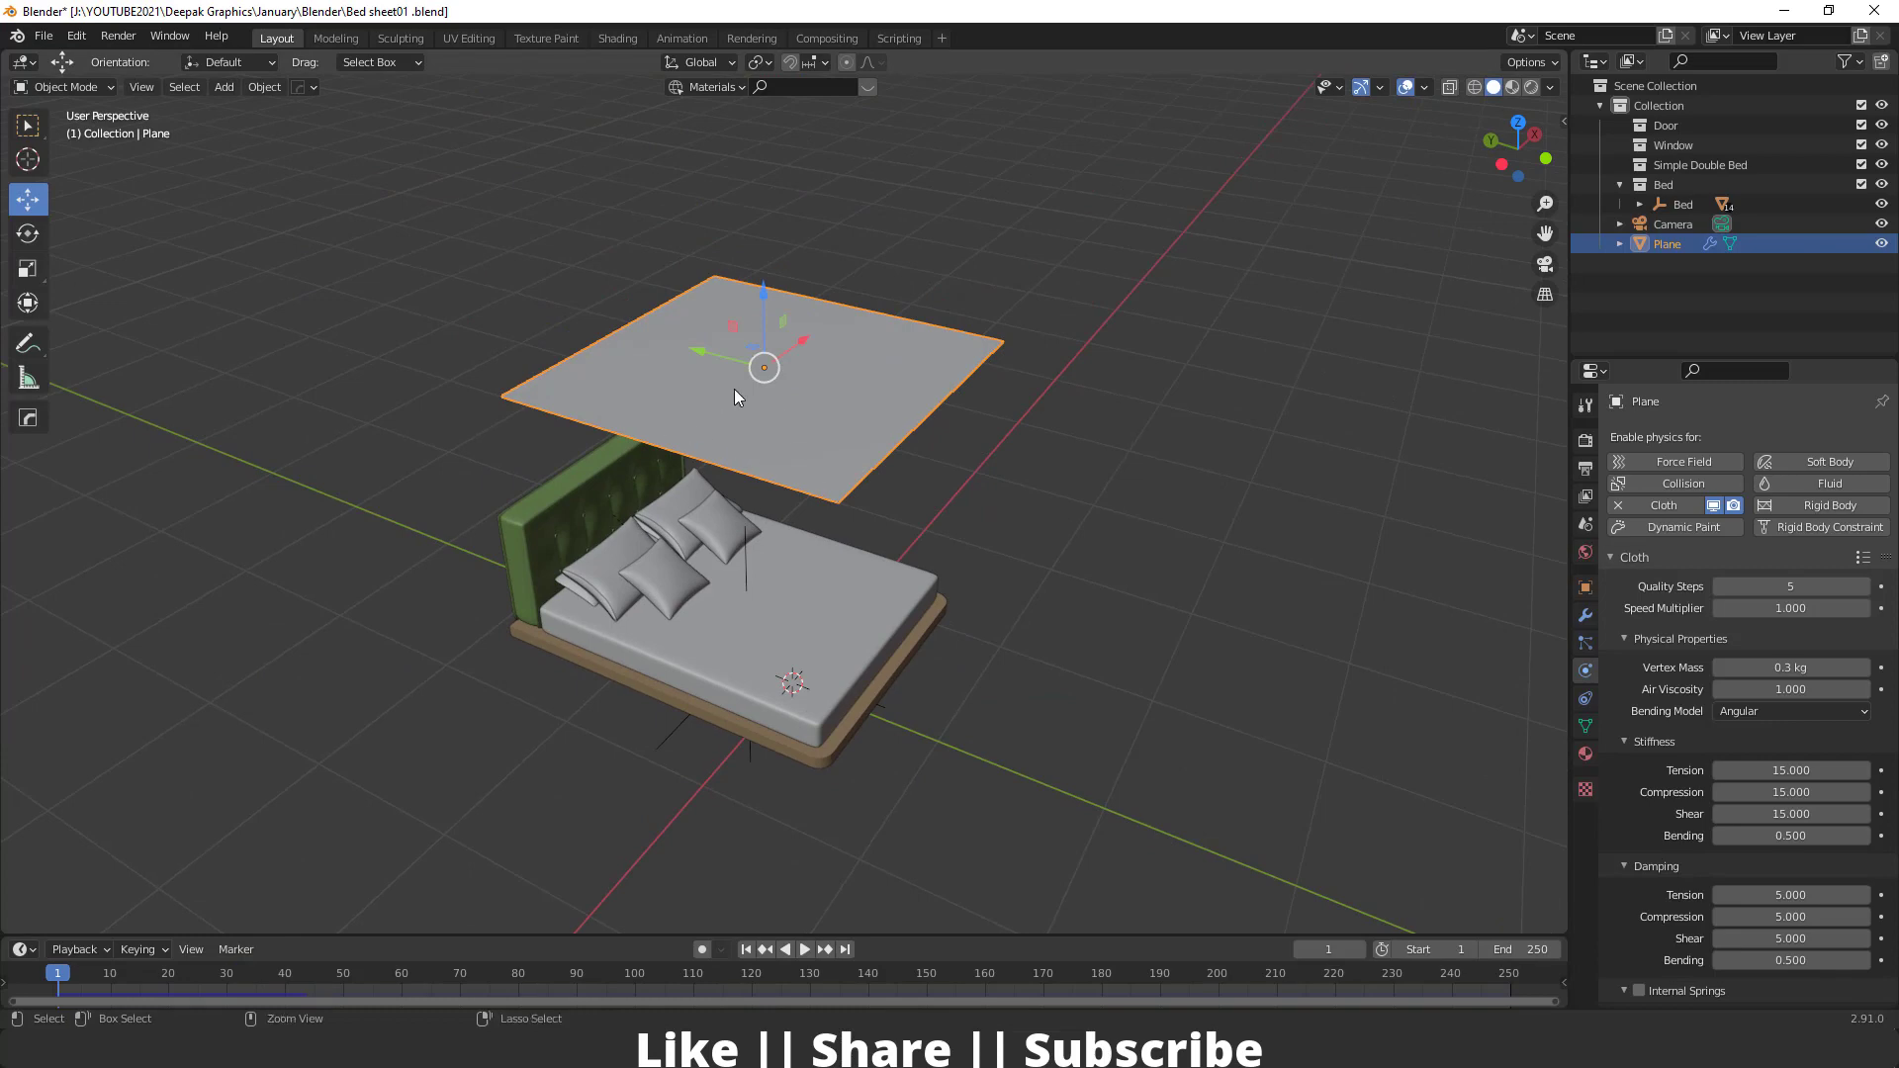
key(ctrl+1)
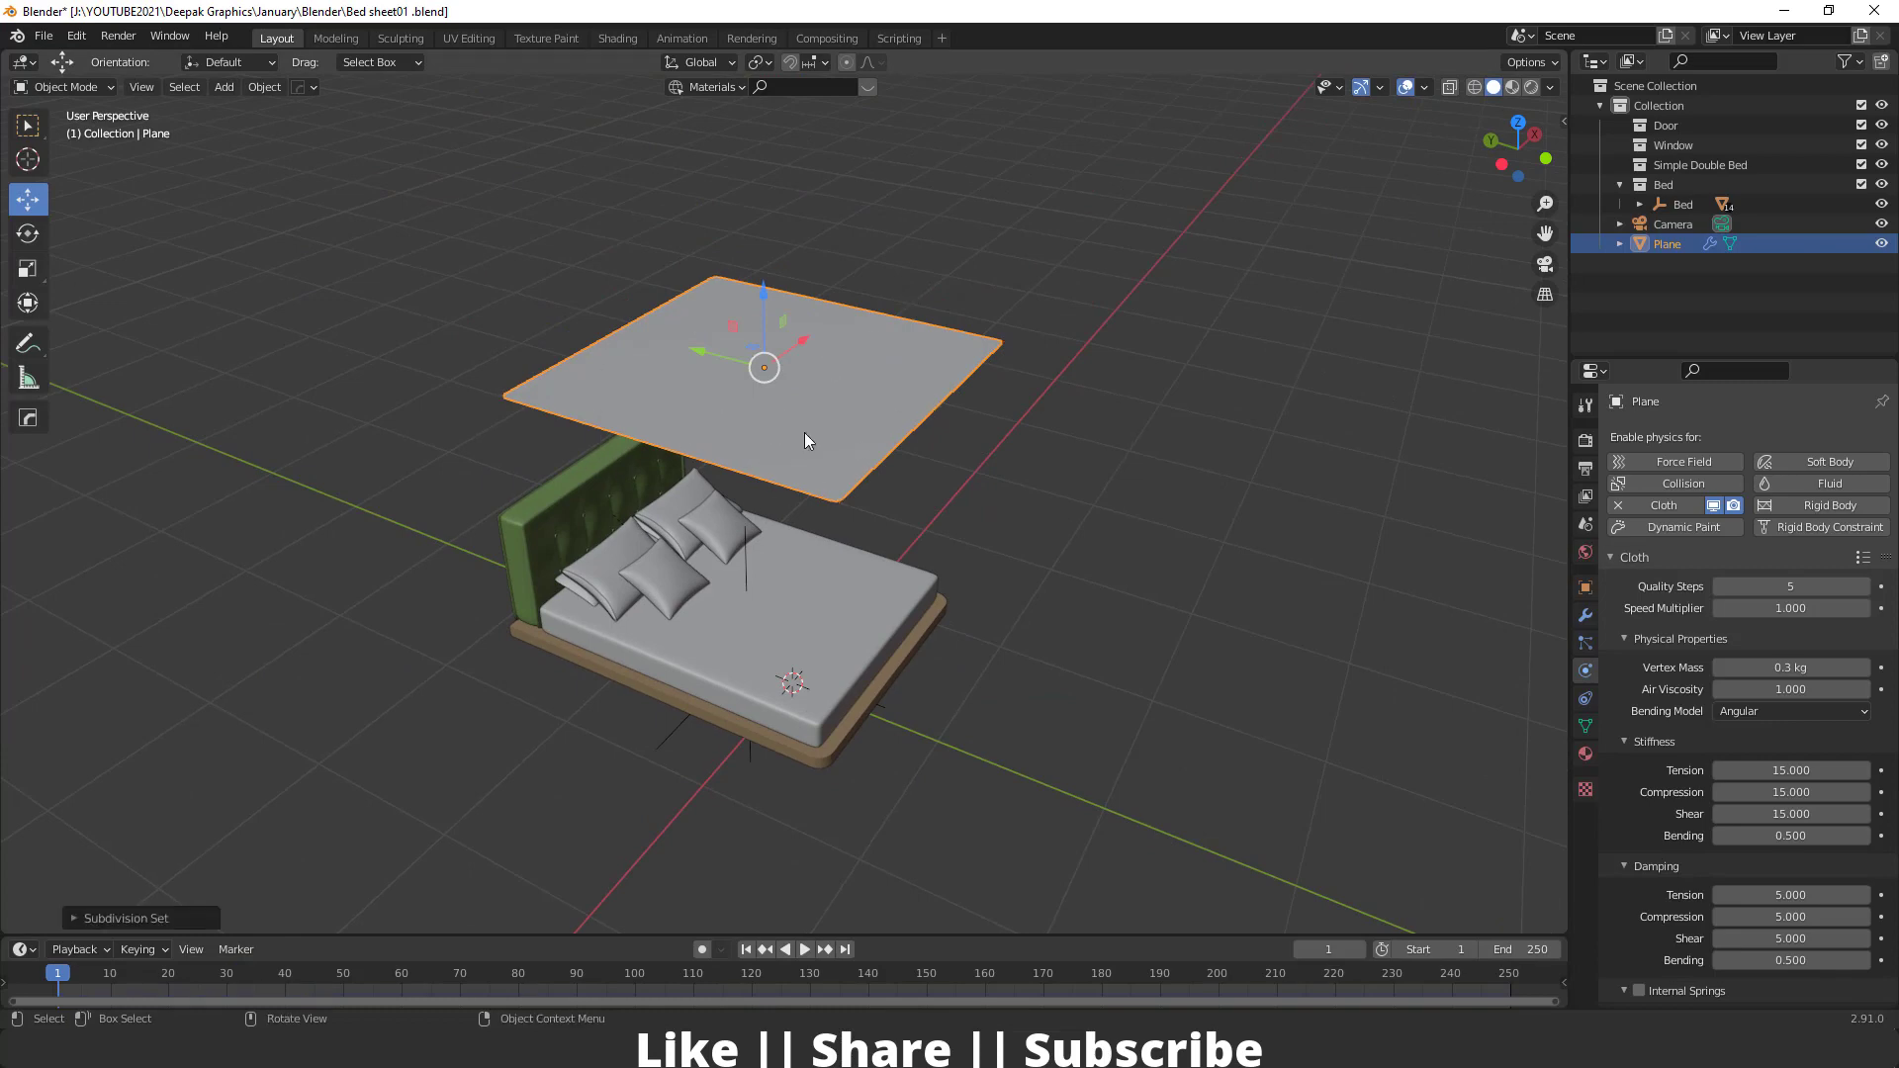
right_click(785, 400)
click(660, 405)
Run the cloth simulation with the smoothed sheet and stop at frame 32
middle_drag(722, 408, 862, 413)
key(space)
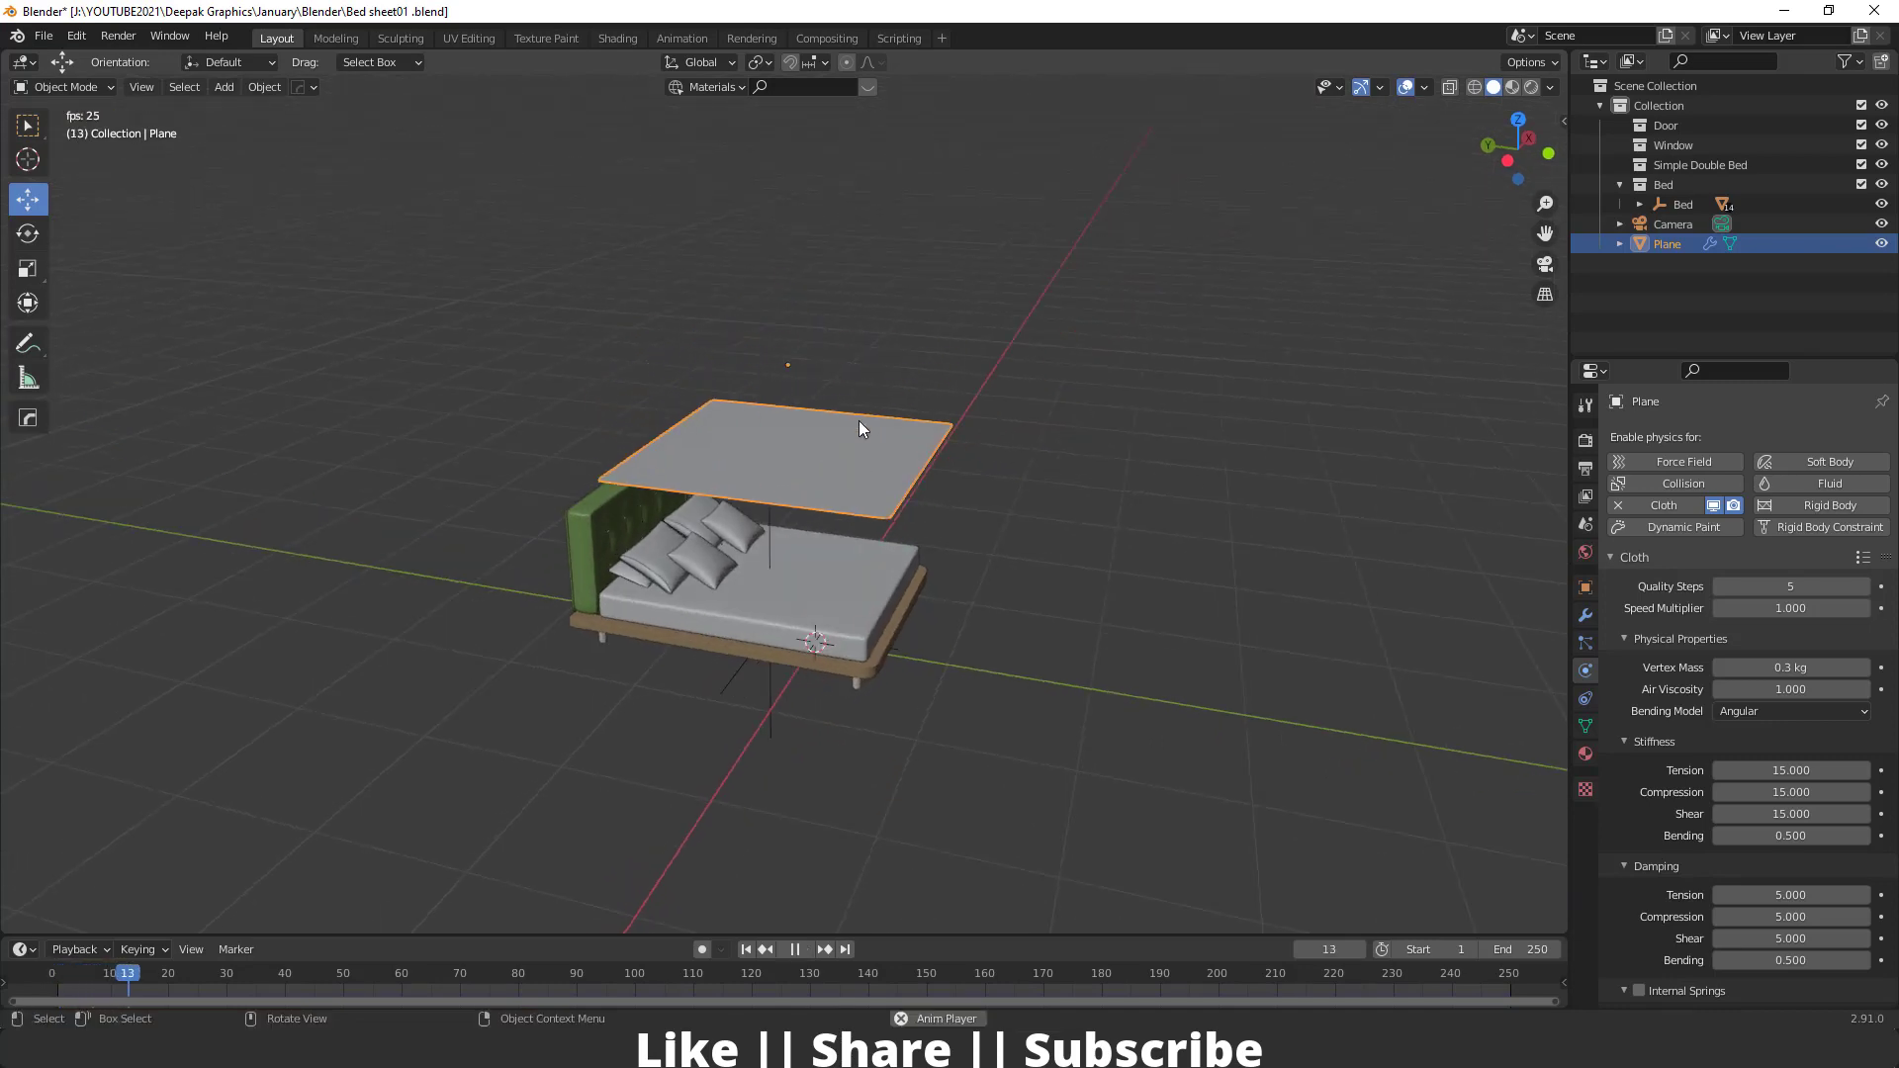
key(space)
scroll(852, 425, up, 5)
middle_drag(851, 578, 560, 577)
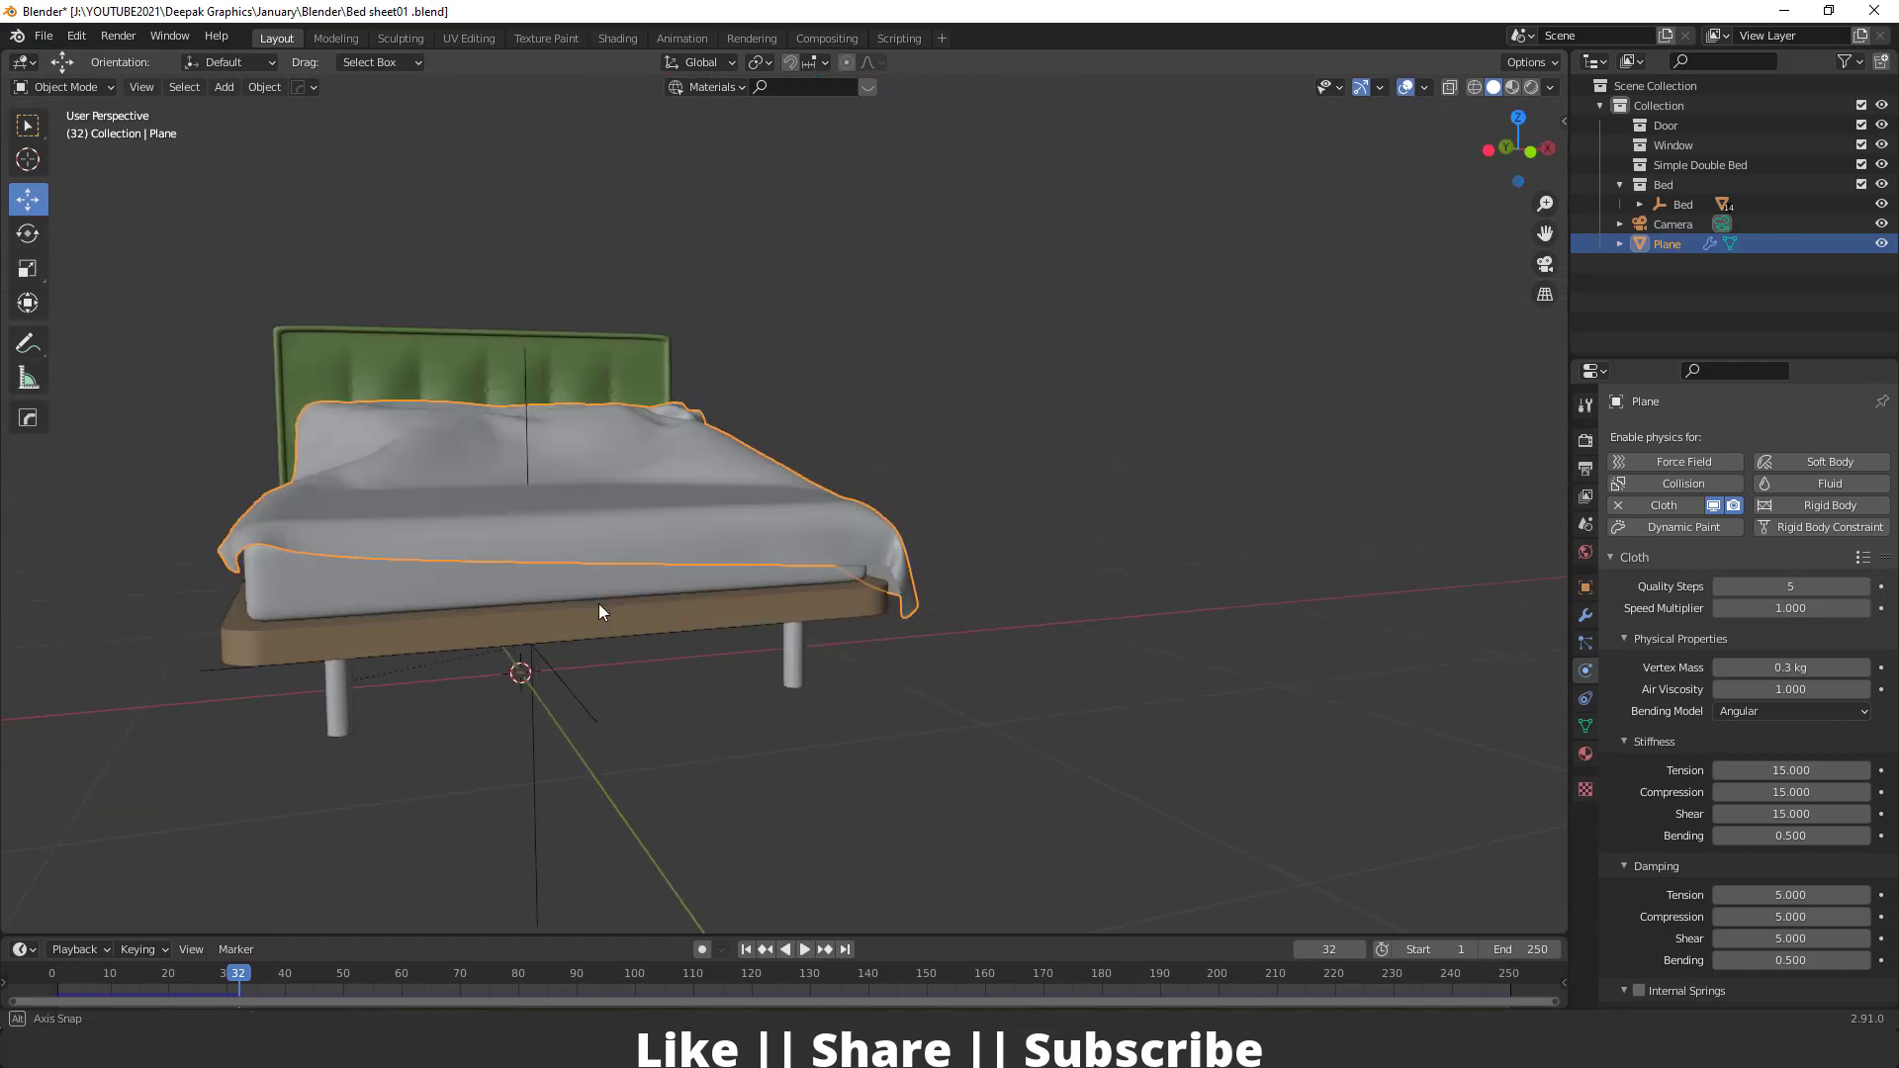
Examine the gap between the draped sheet and the pillows and mattress edges, and return to frame 1
scroll(760, 628, up, 4)
scroll(761, 628, down, 5)
middle_drag(727, 617, 684, 605)
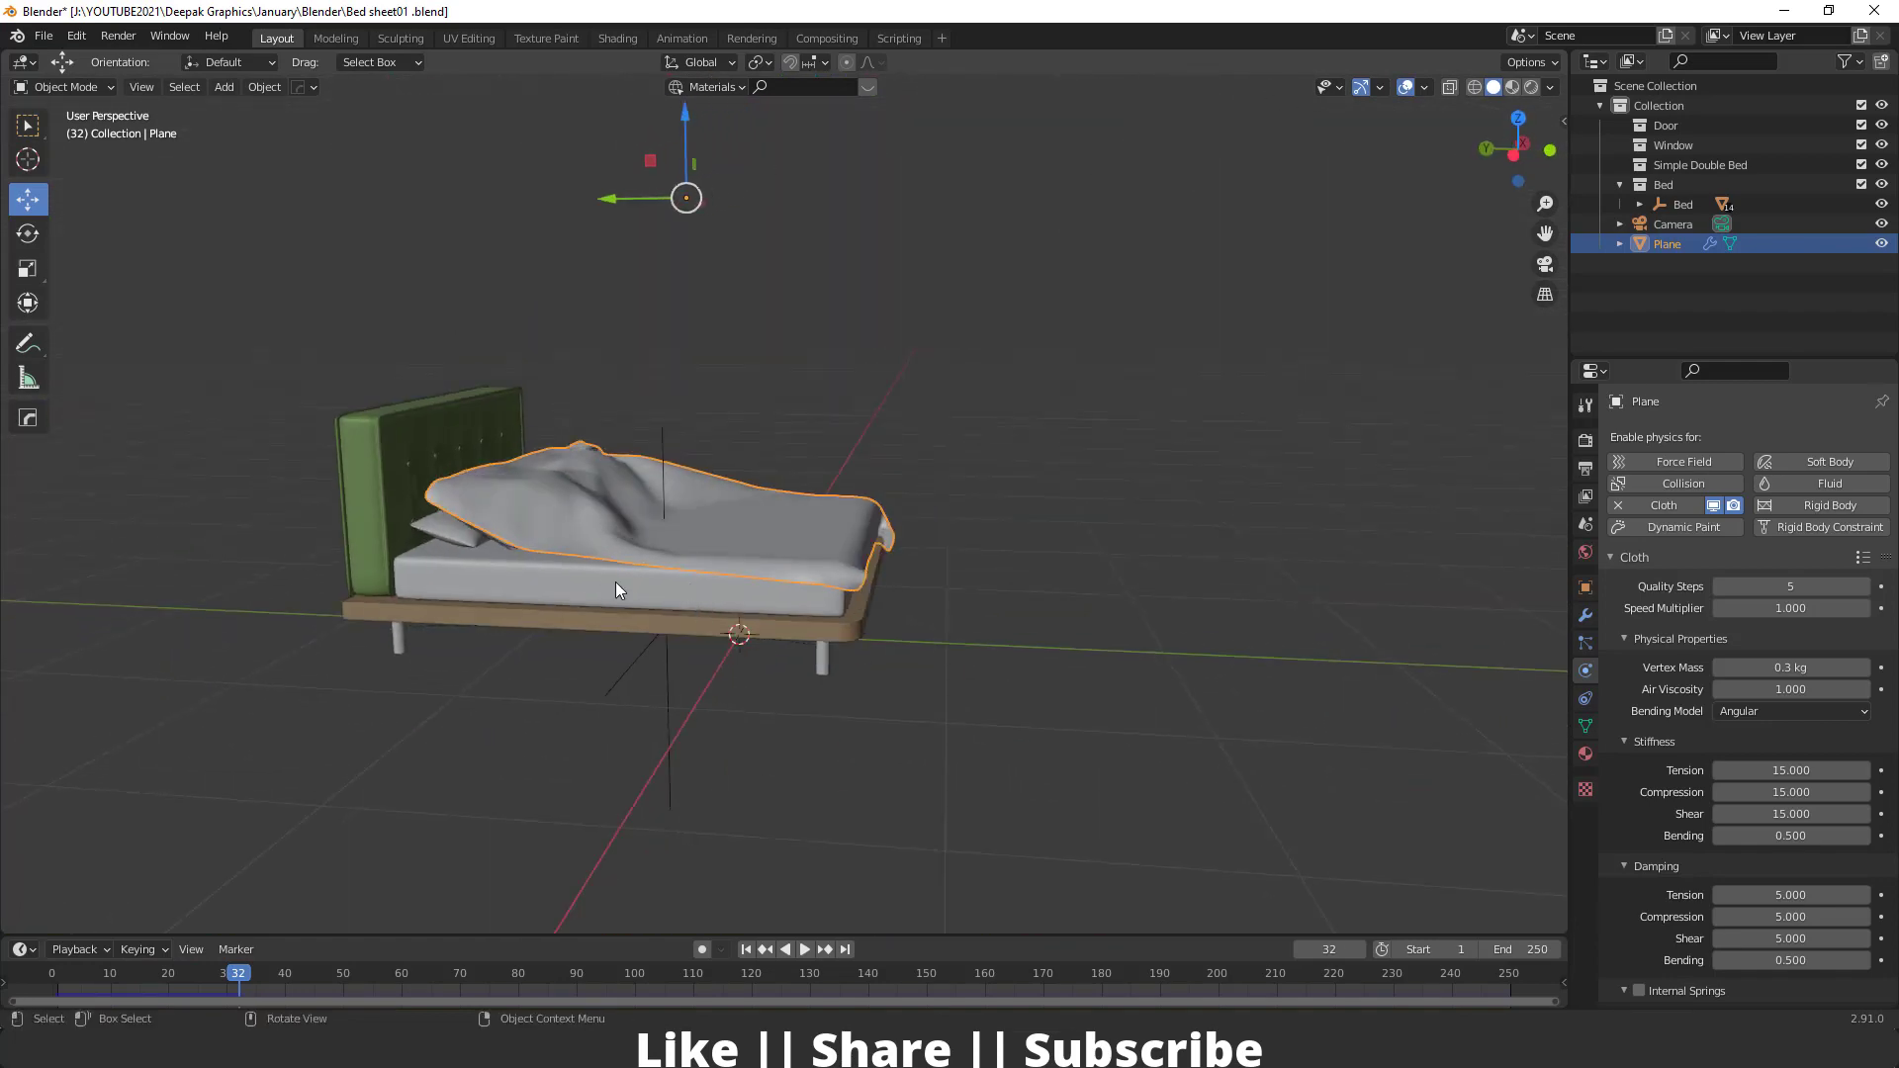
scroll(596, 575, up, 6)
scroll(595, 577, down, 5)
middle_drag(686, 538, 631, 616)
middle_drag(544, 543, 514, 495)
scroll(513, 560, up, 3)
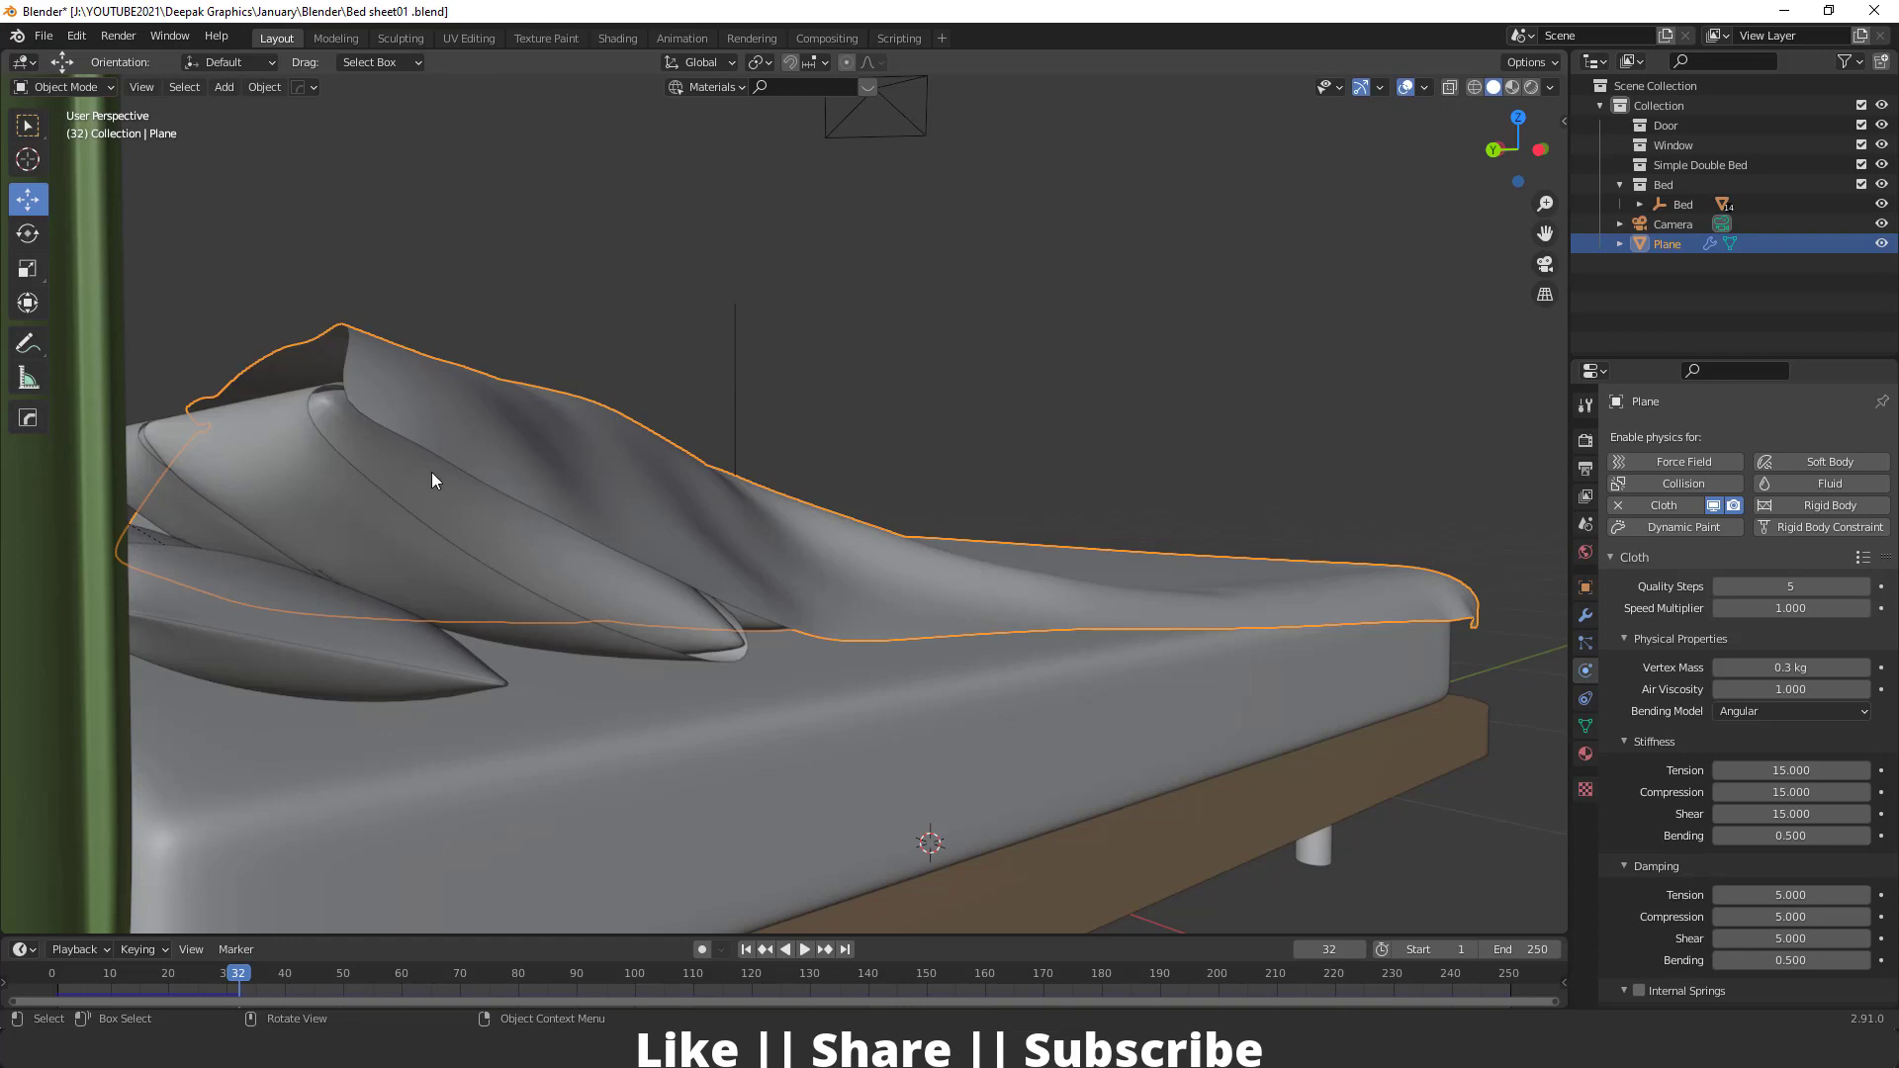
scroll(431, 471, down, 8)
middle_drag(554, 601, 648, 542)
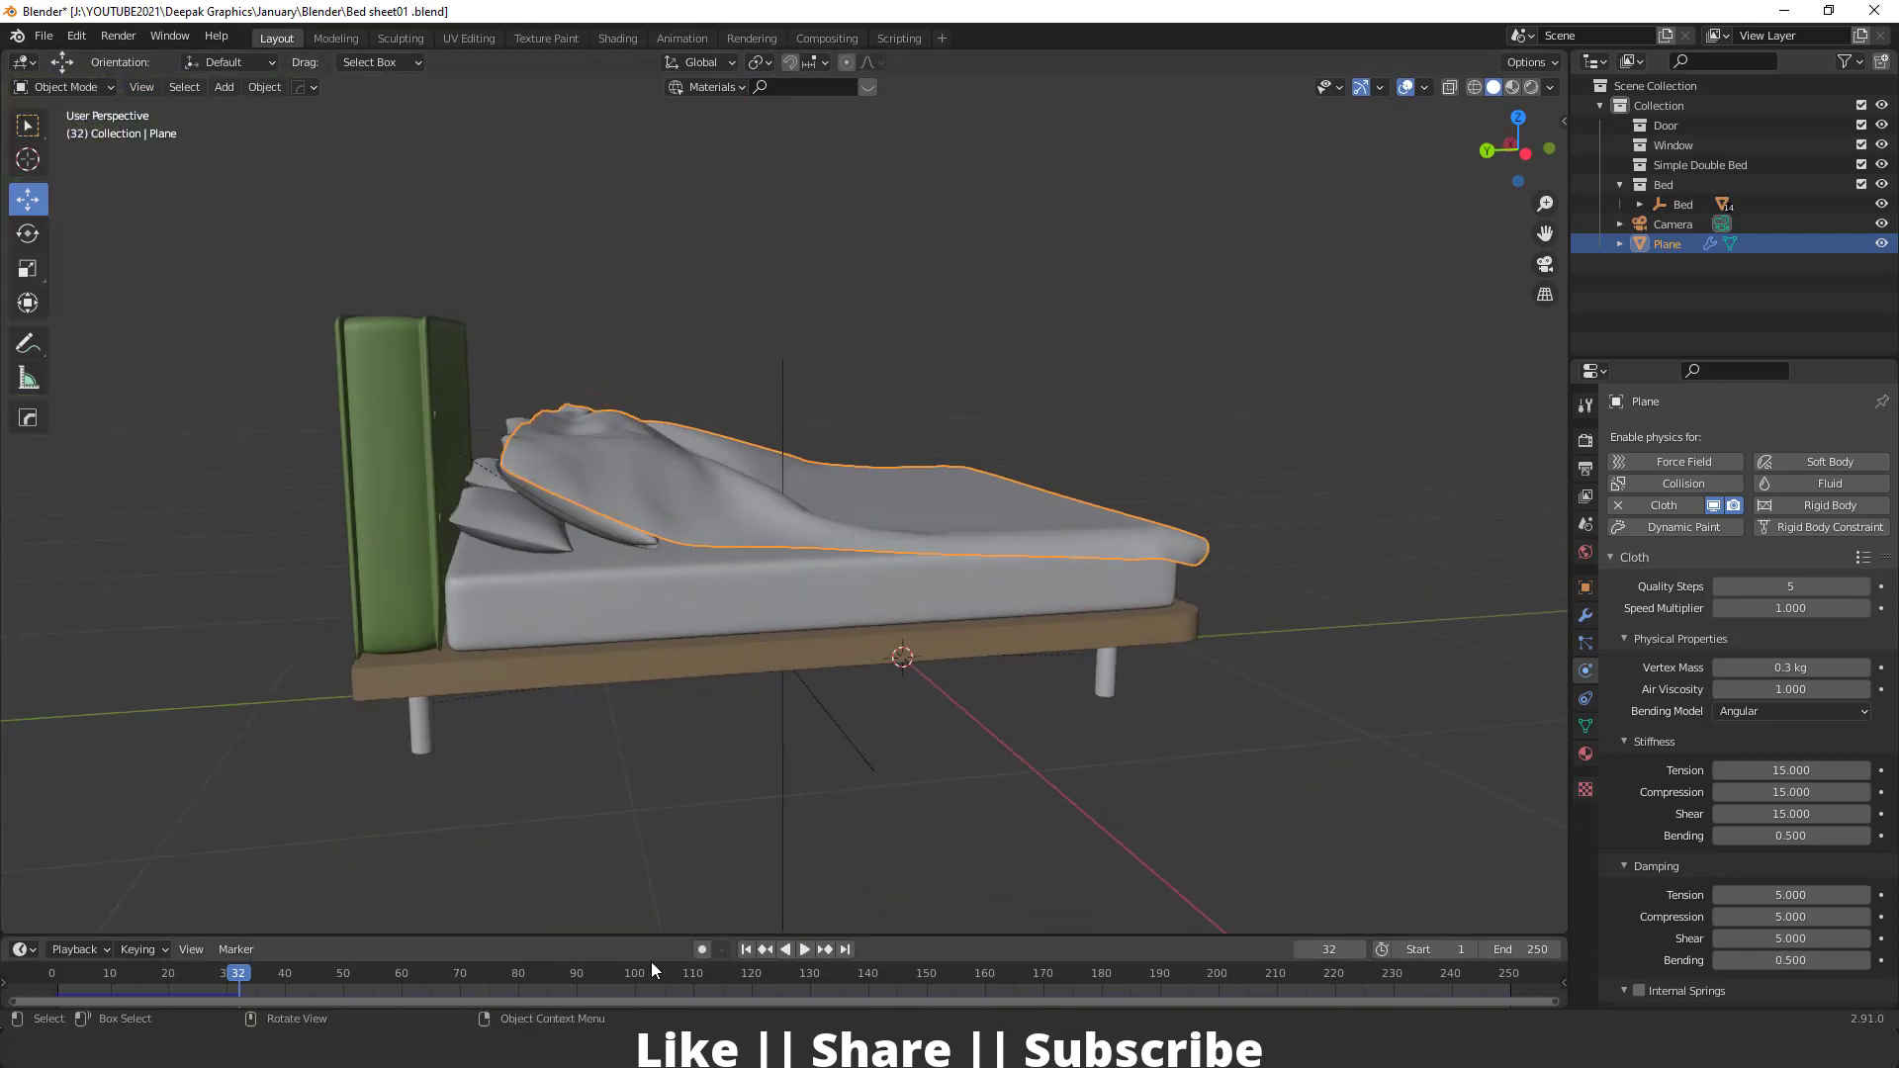
click(744, 949)
Set the Collision outer thickness of pillow Cube.010 to 0.01
middle_drag(671, 447, 645, 510)
scroll(762, 717, down, 3)
shift+middle_drag(768, 555, 585, 418)
click(649, 522)
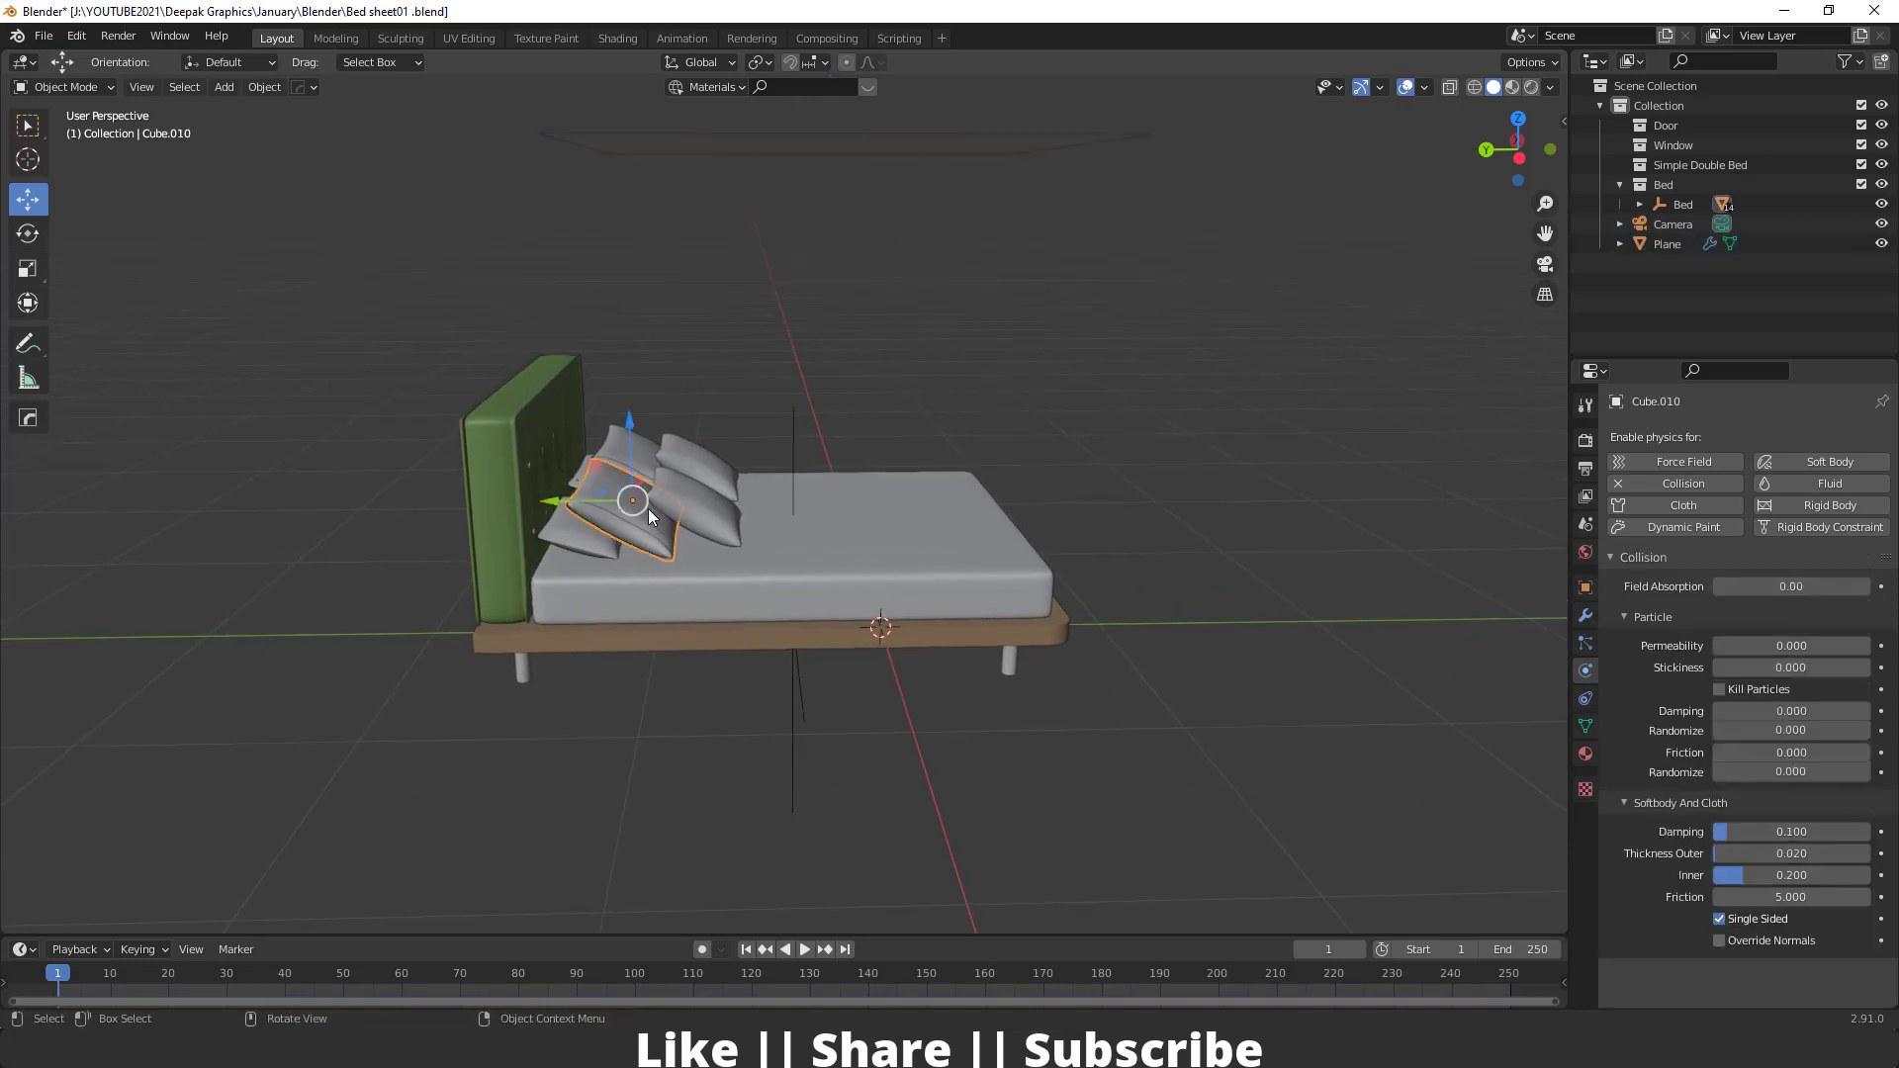
double_click(1755, 852)
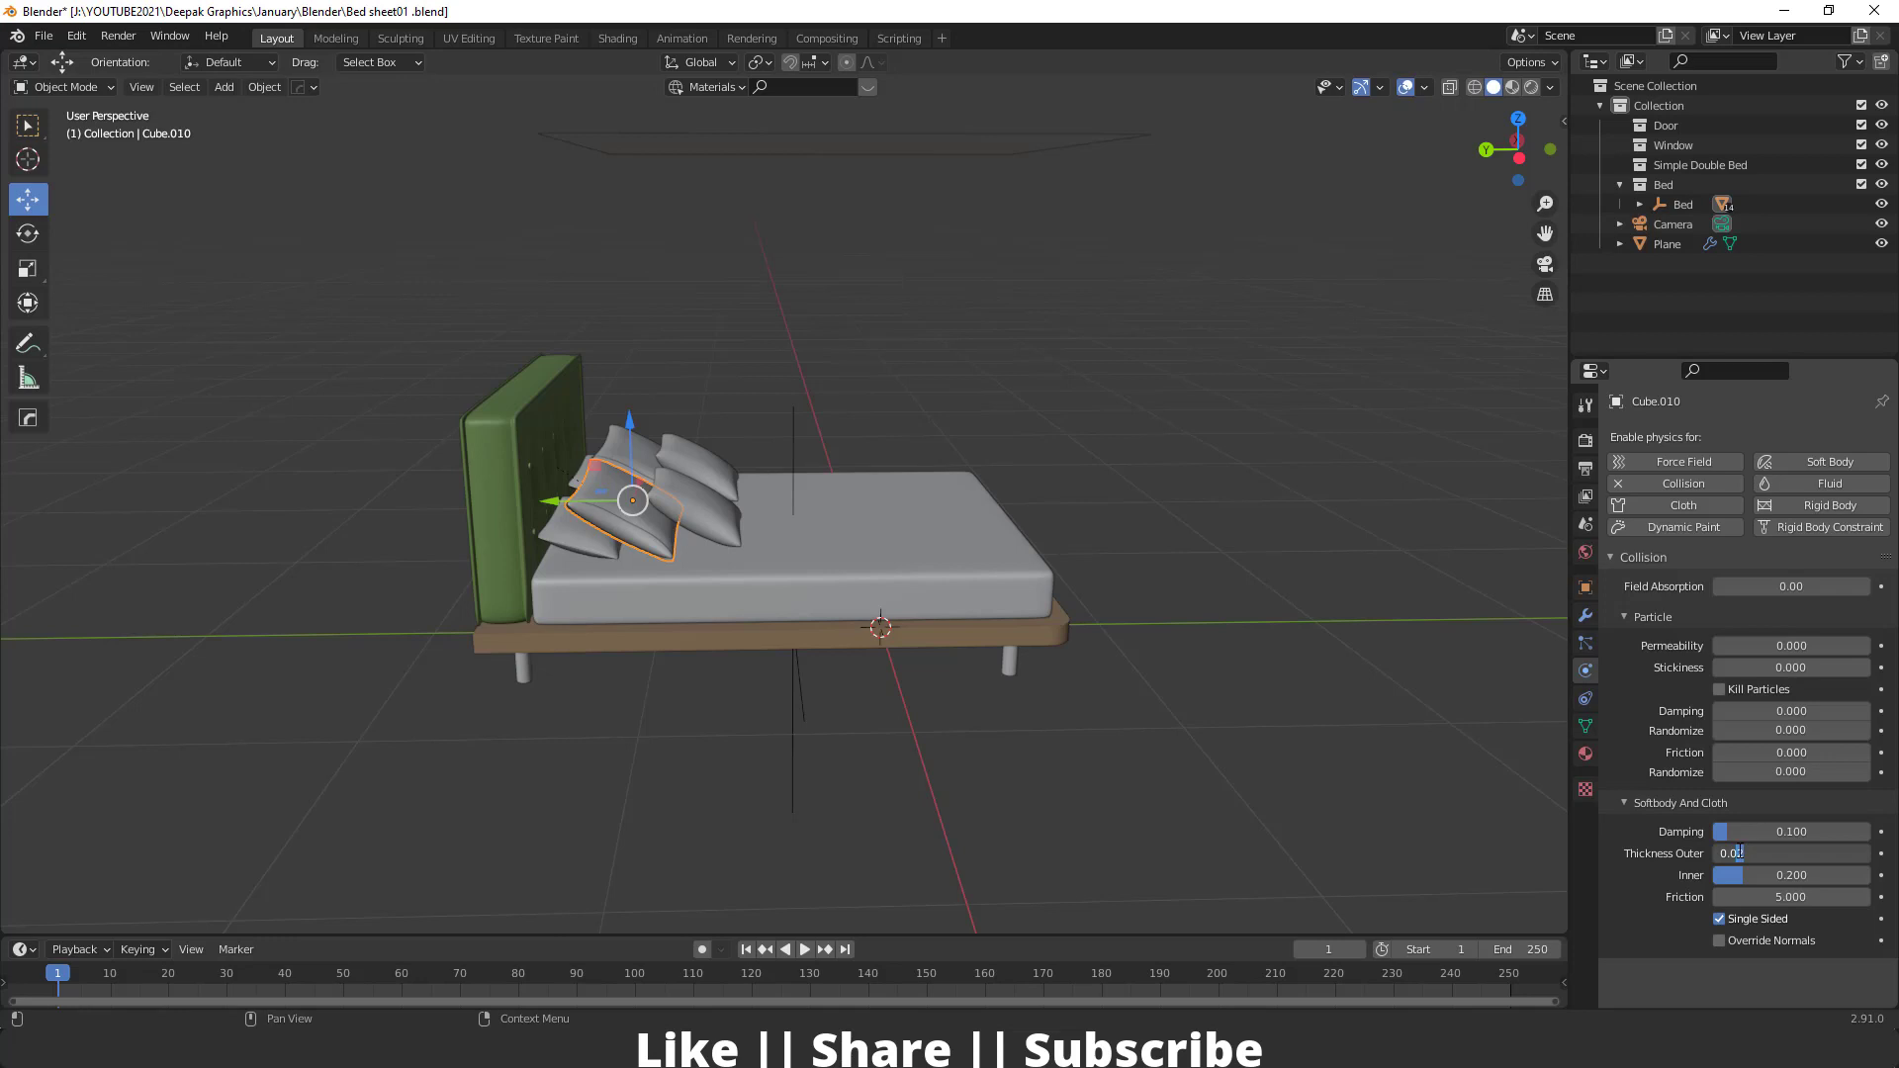
text(0.01)
key(Return)
Set the Collision outer thickness of pillows Cube.005, Cube.004 and Cube.009 to 0.01
click(700, 499)
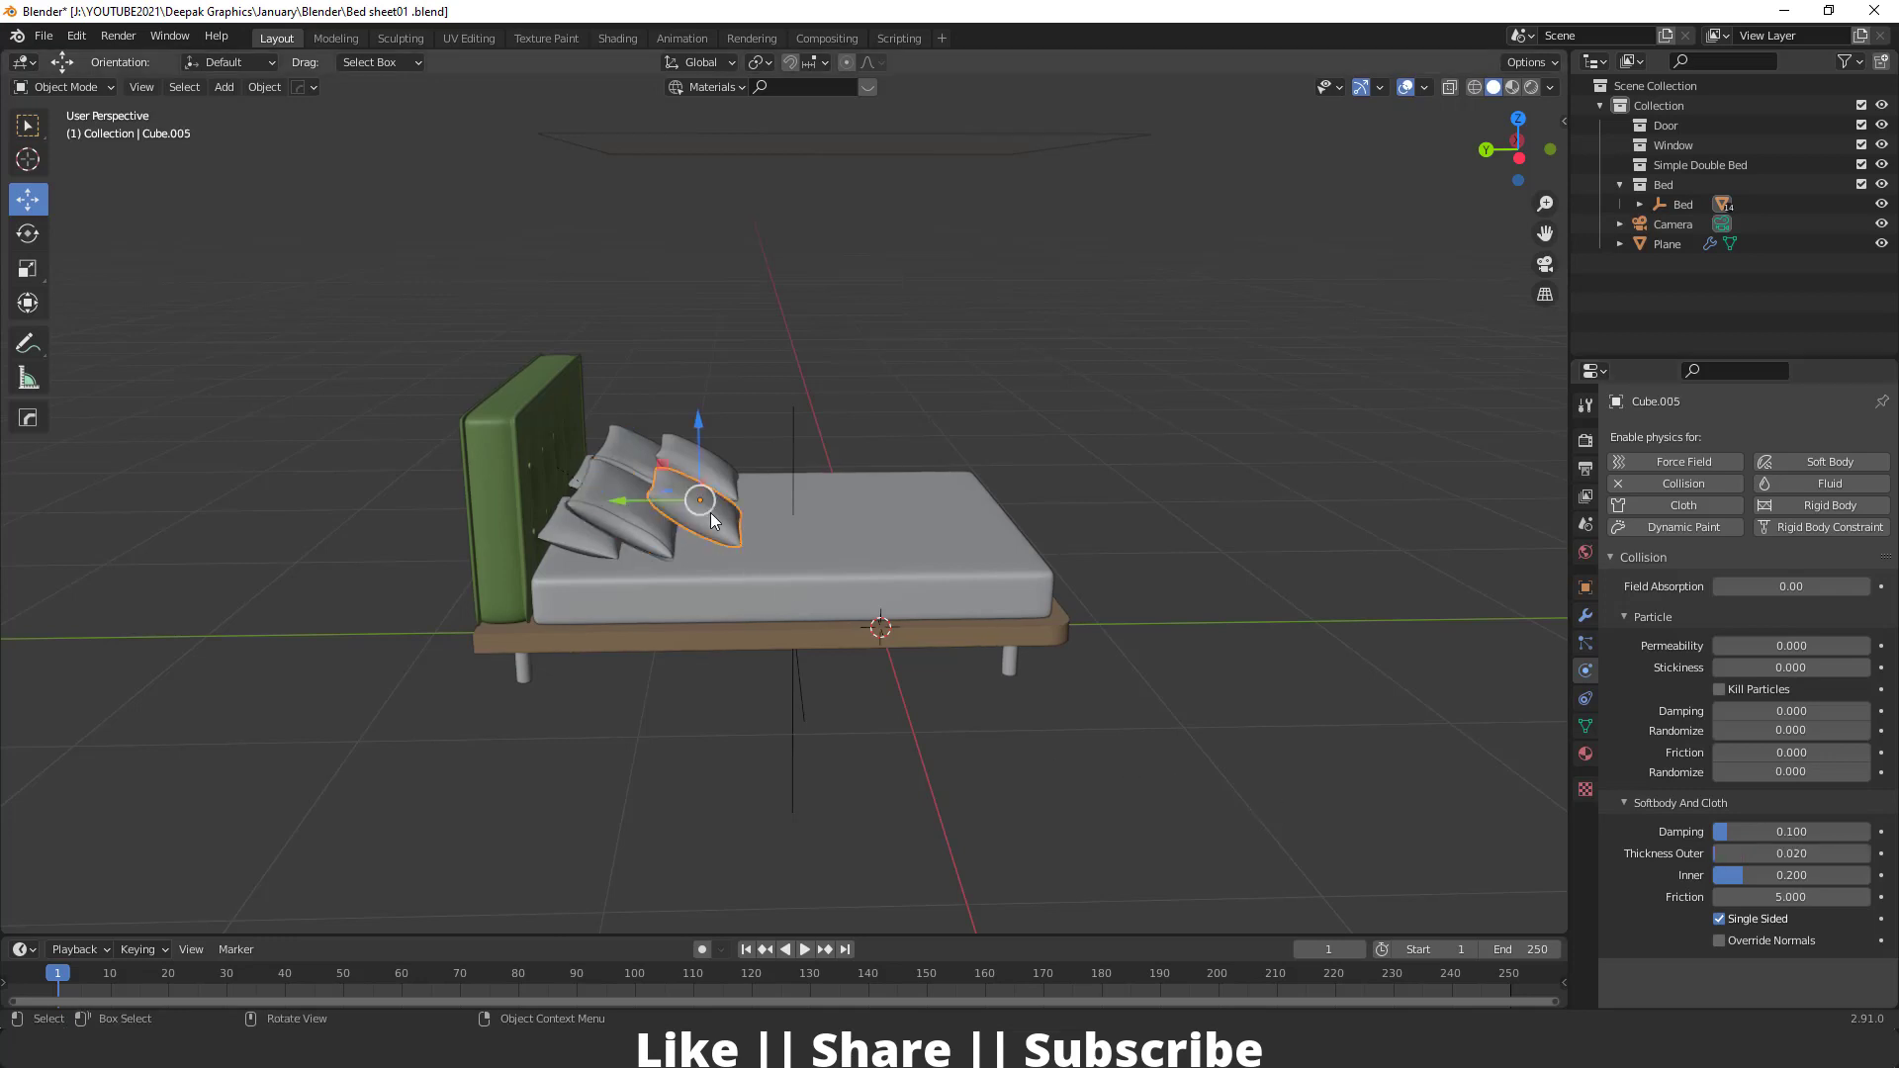
double_click(1776, 850)
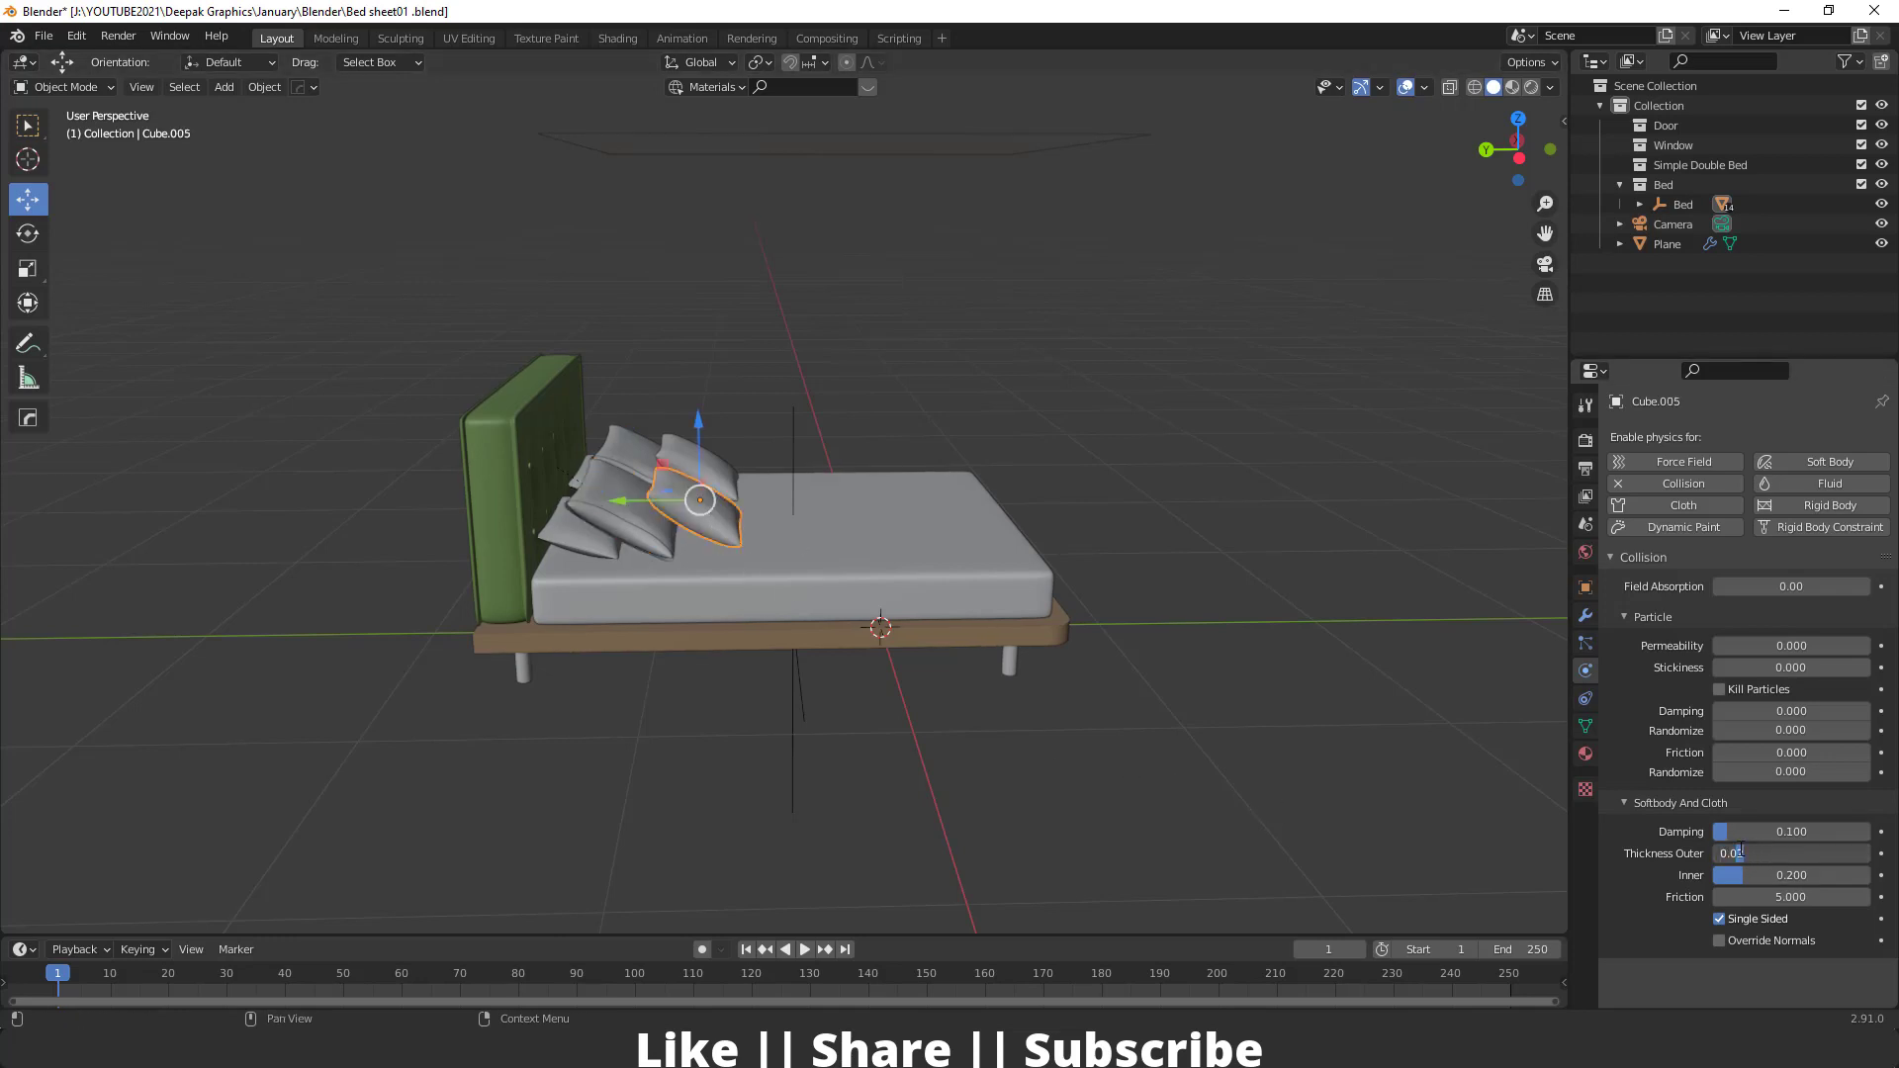
click(704, 473)
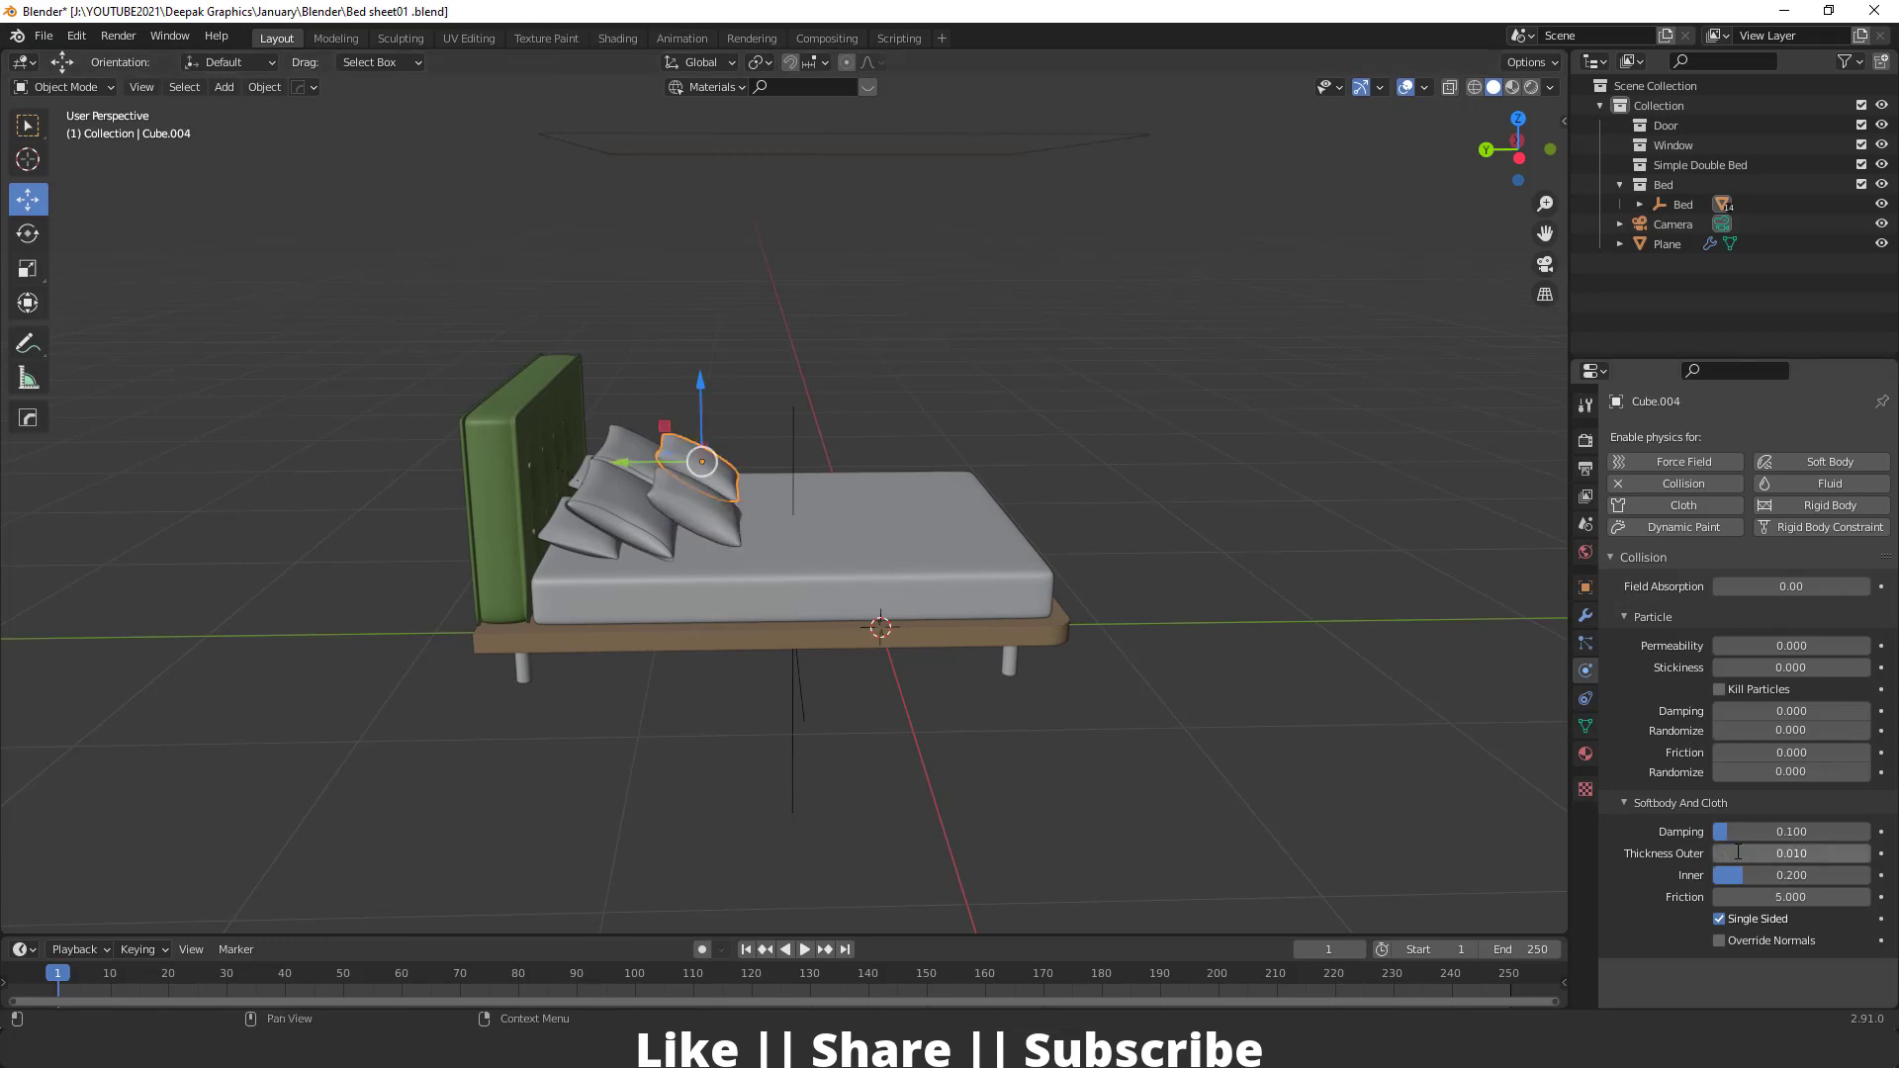
click(636, 450)
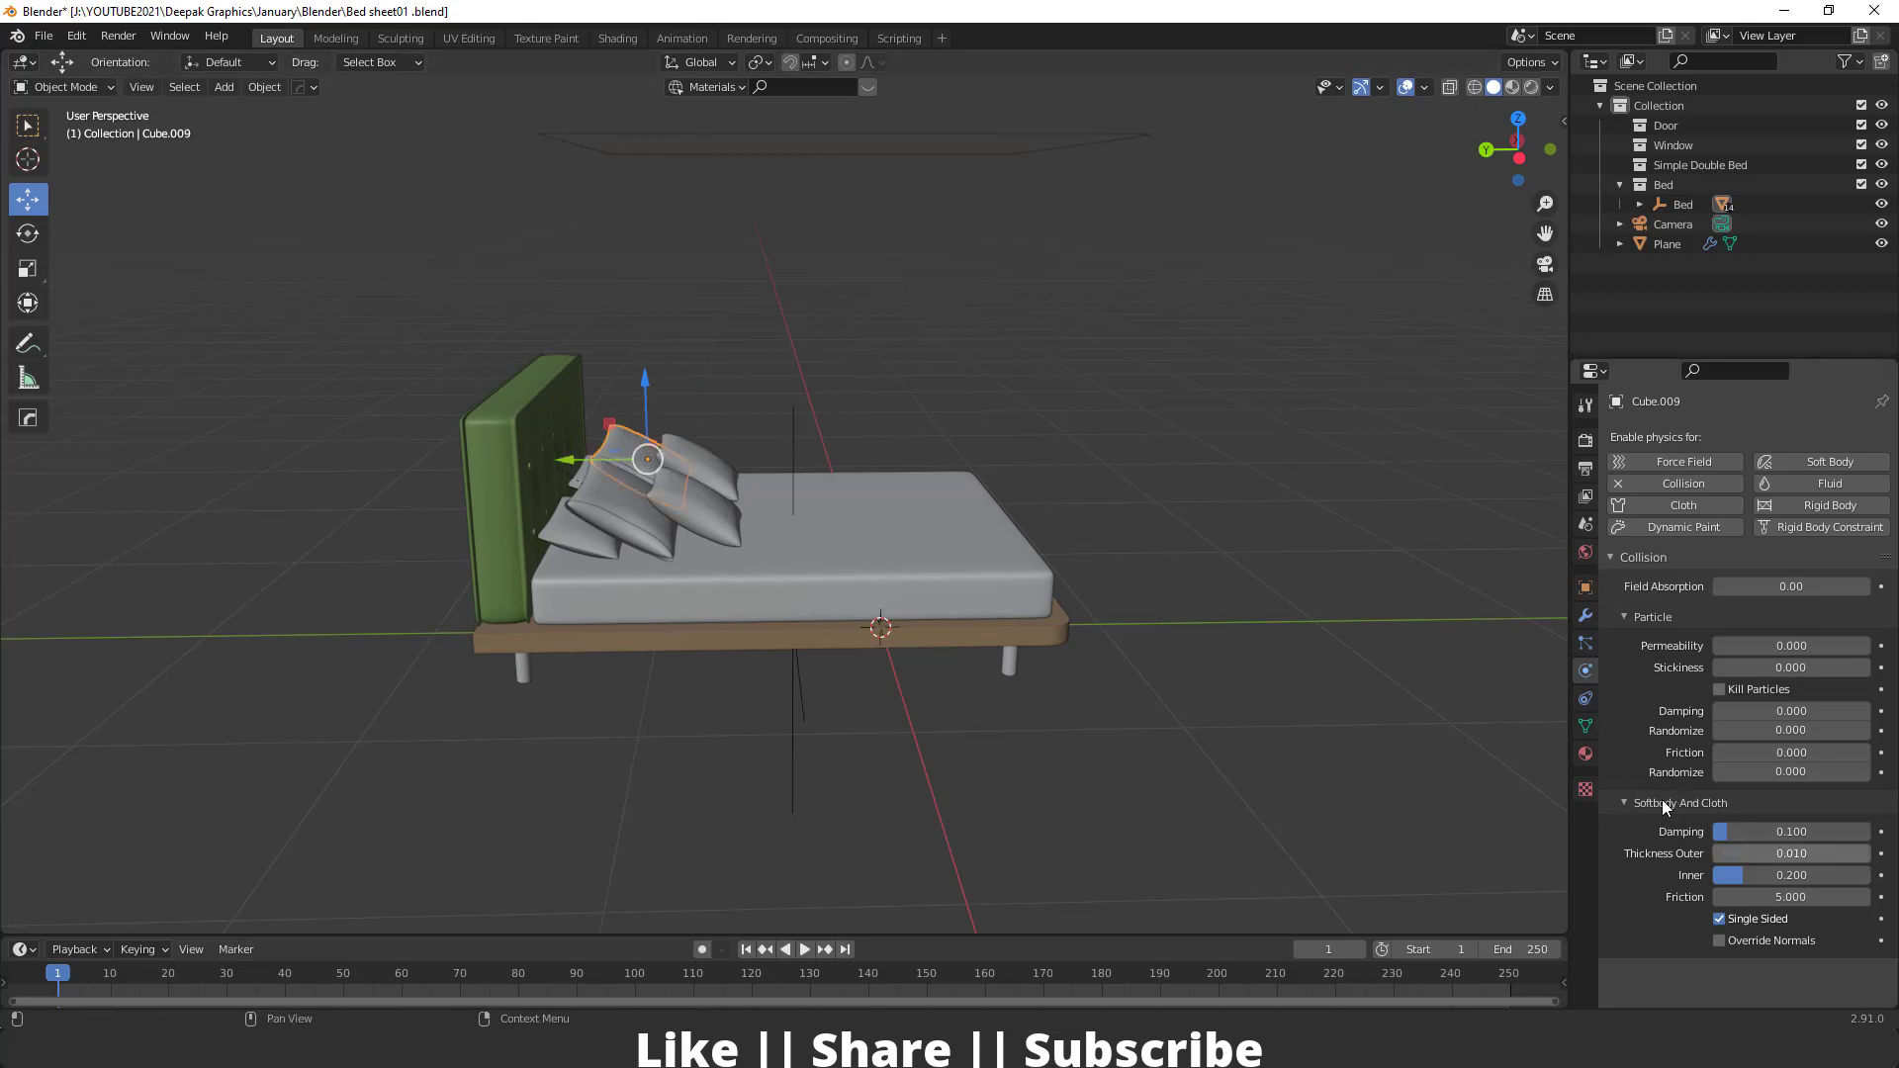
Play the cloth simulation with the thinner pillow collisions and rewind it to the first frame
scroll(940, 702, down, 3)
middle_drag(784, 703, 769, 708)
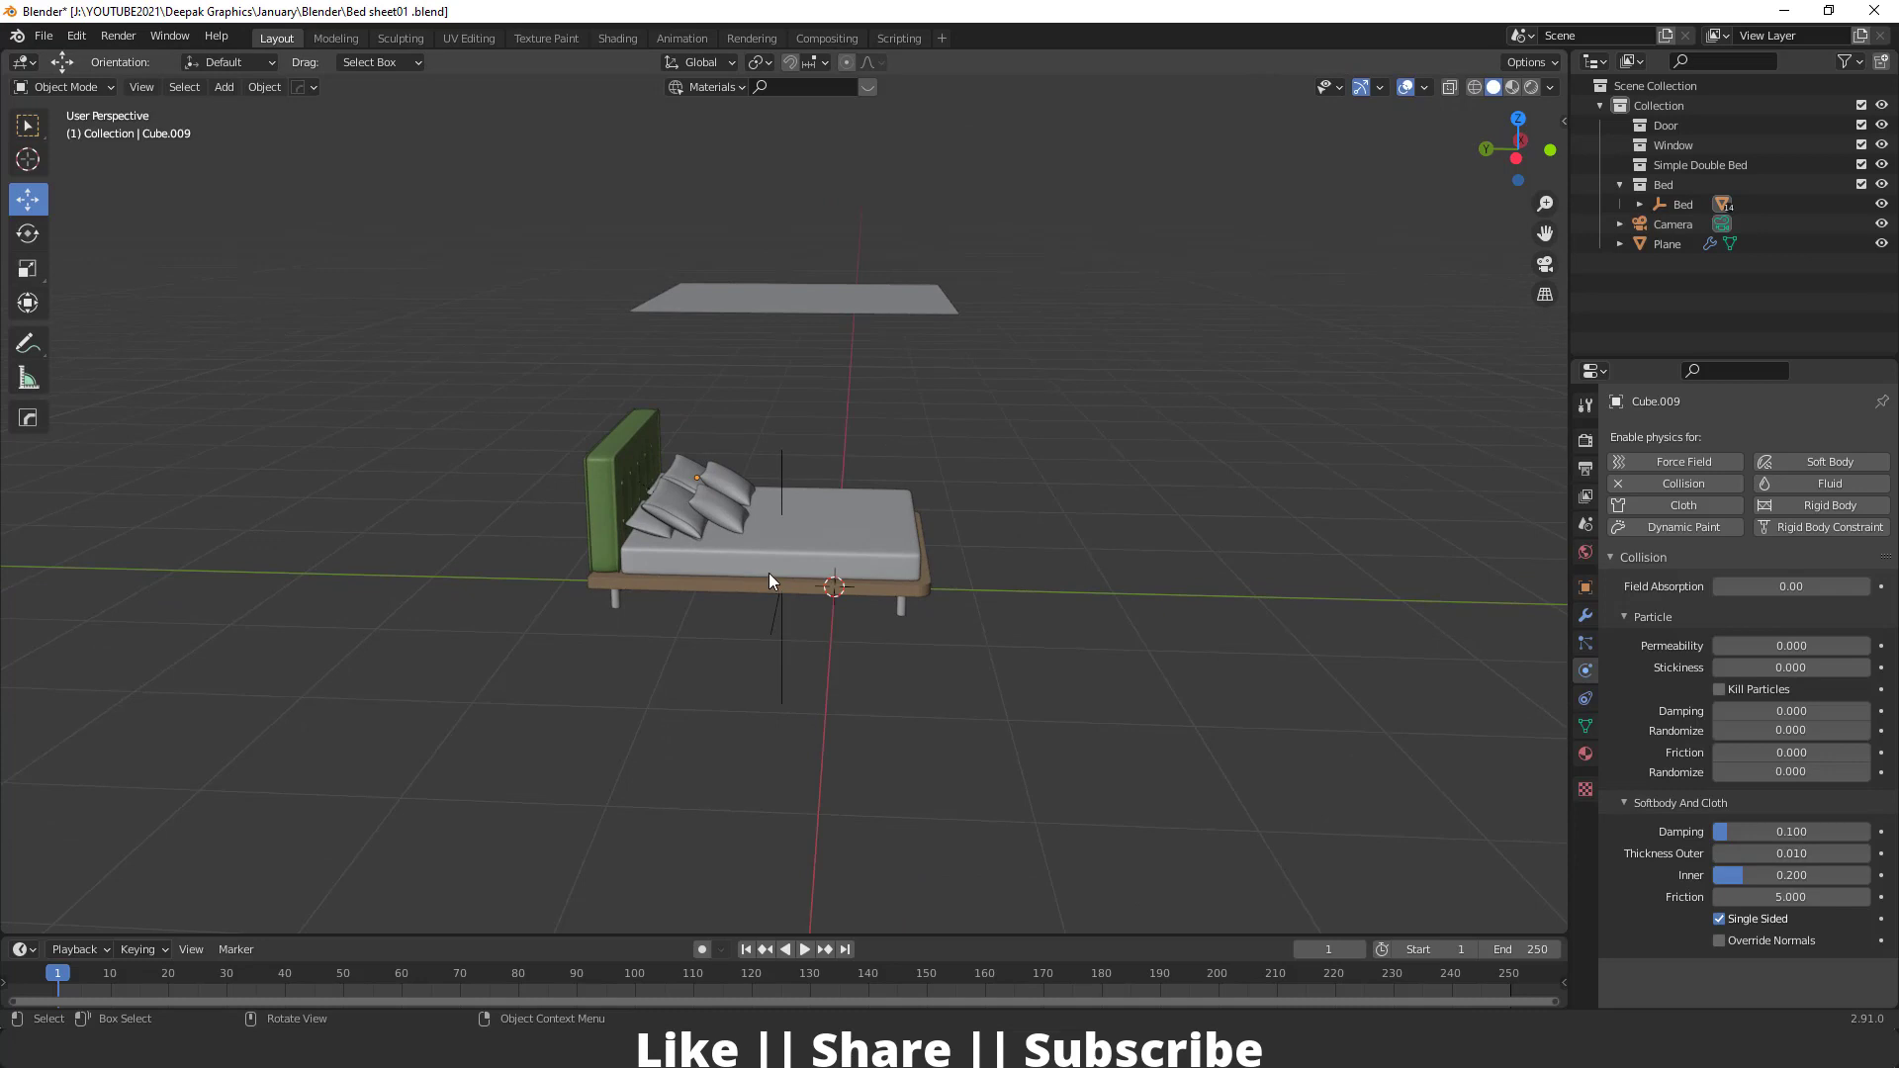
scroll(768, 574, up, 2)
key(space)
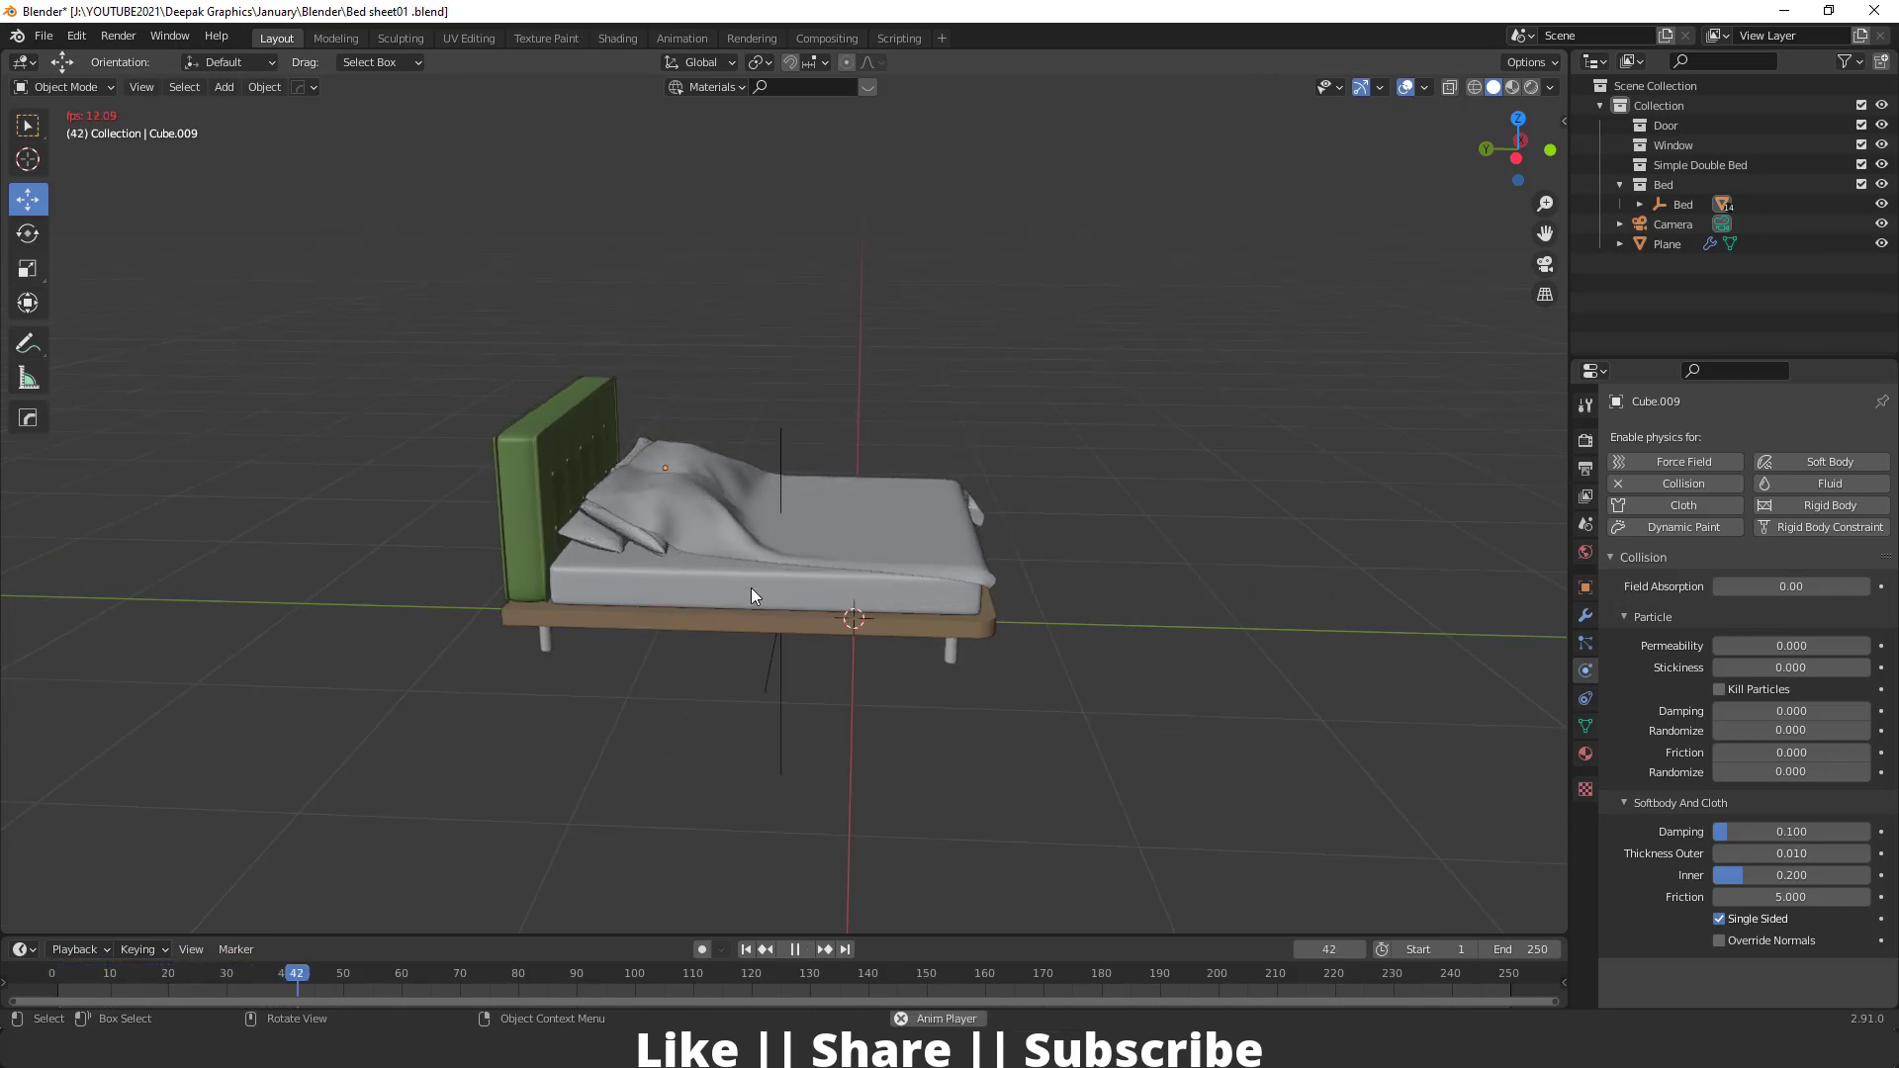
key(space)
key(shift+Left)
Replay the cloth simulation up to frame 23 and inspect the draped sheet from both sides of the bed
key(space)
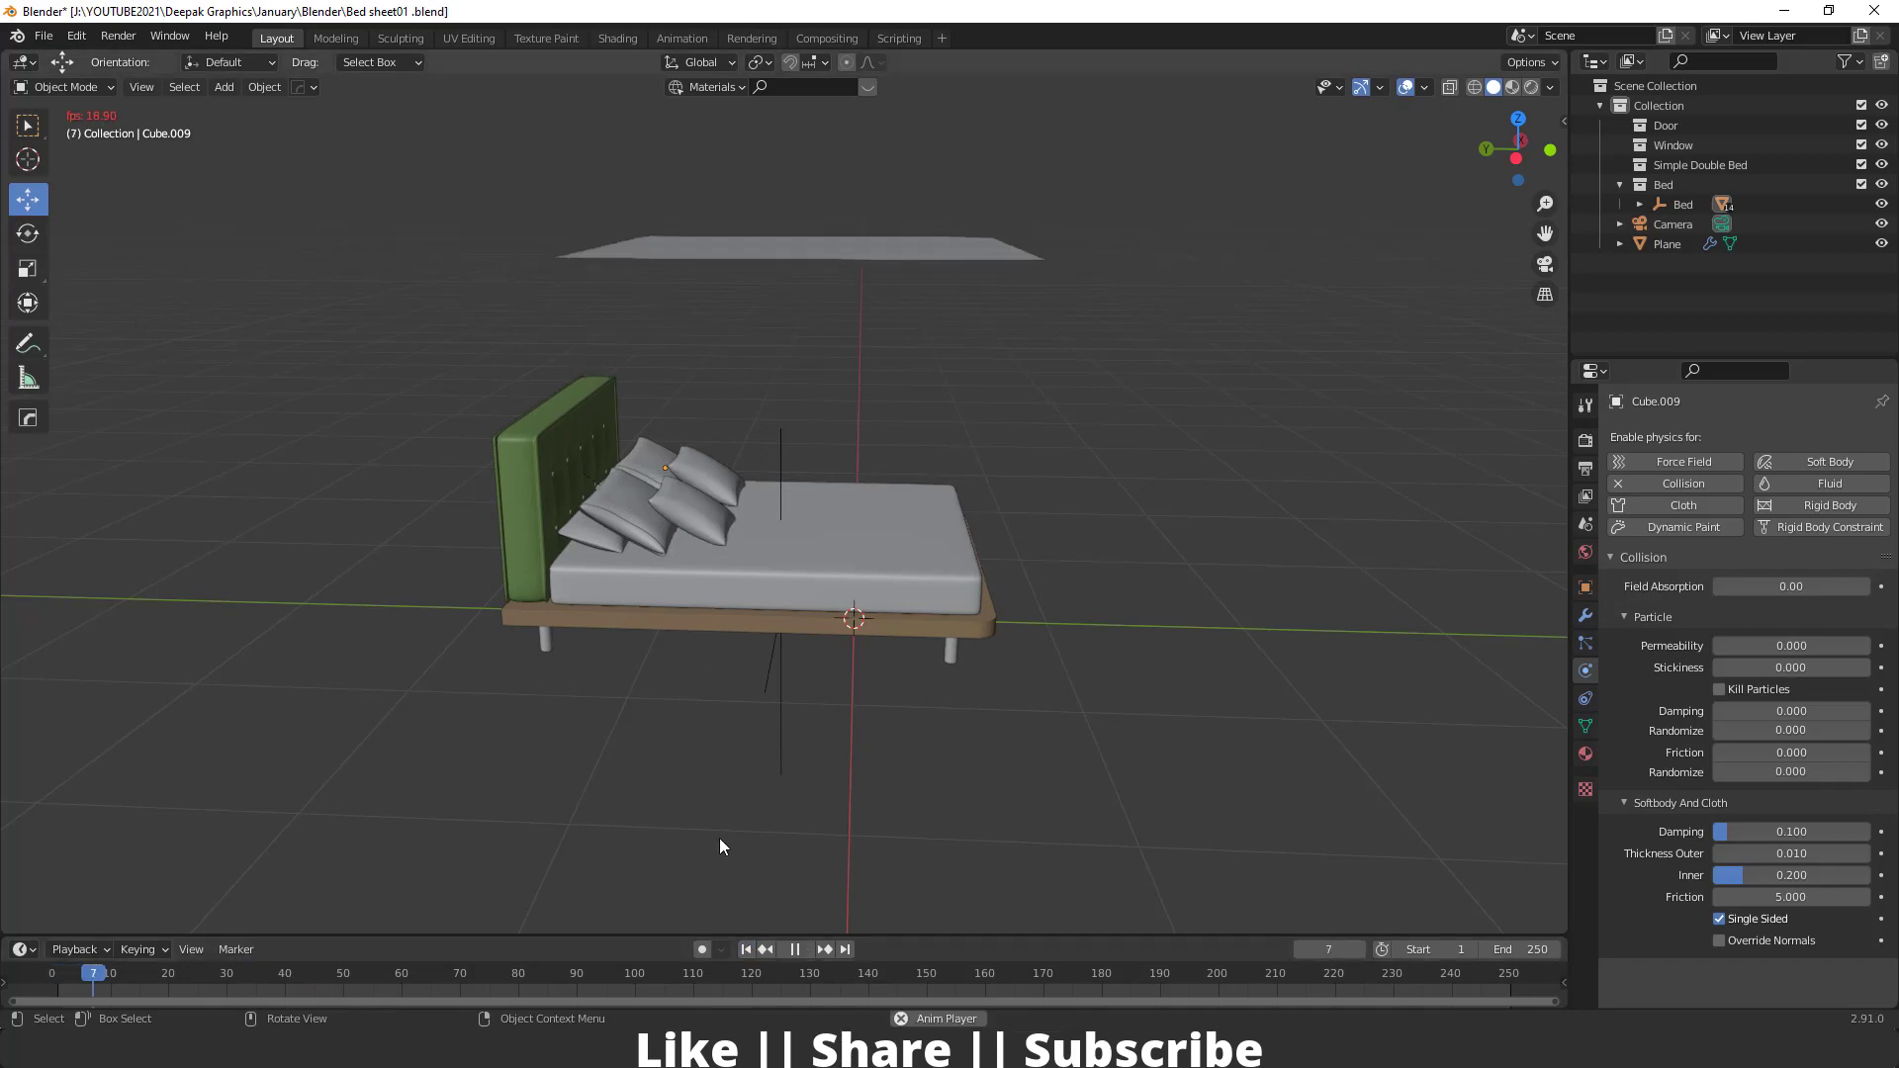
key(space)
scroll(720, 728, up, 2)
middle_drag(720, 727, 590, 715)
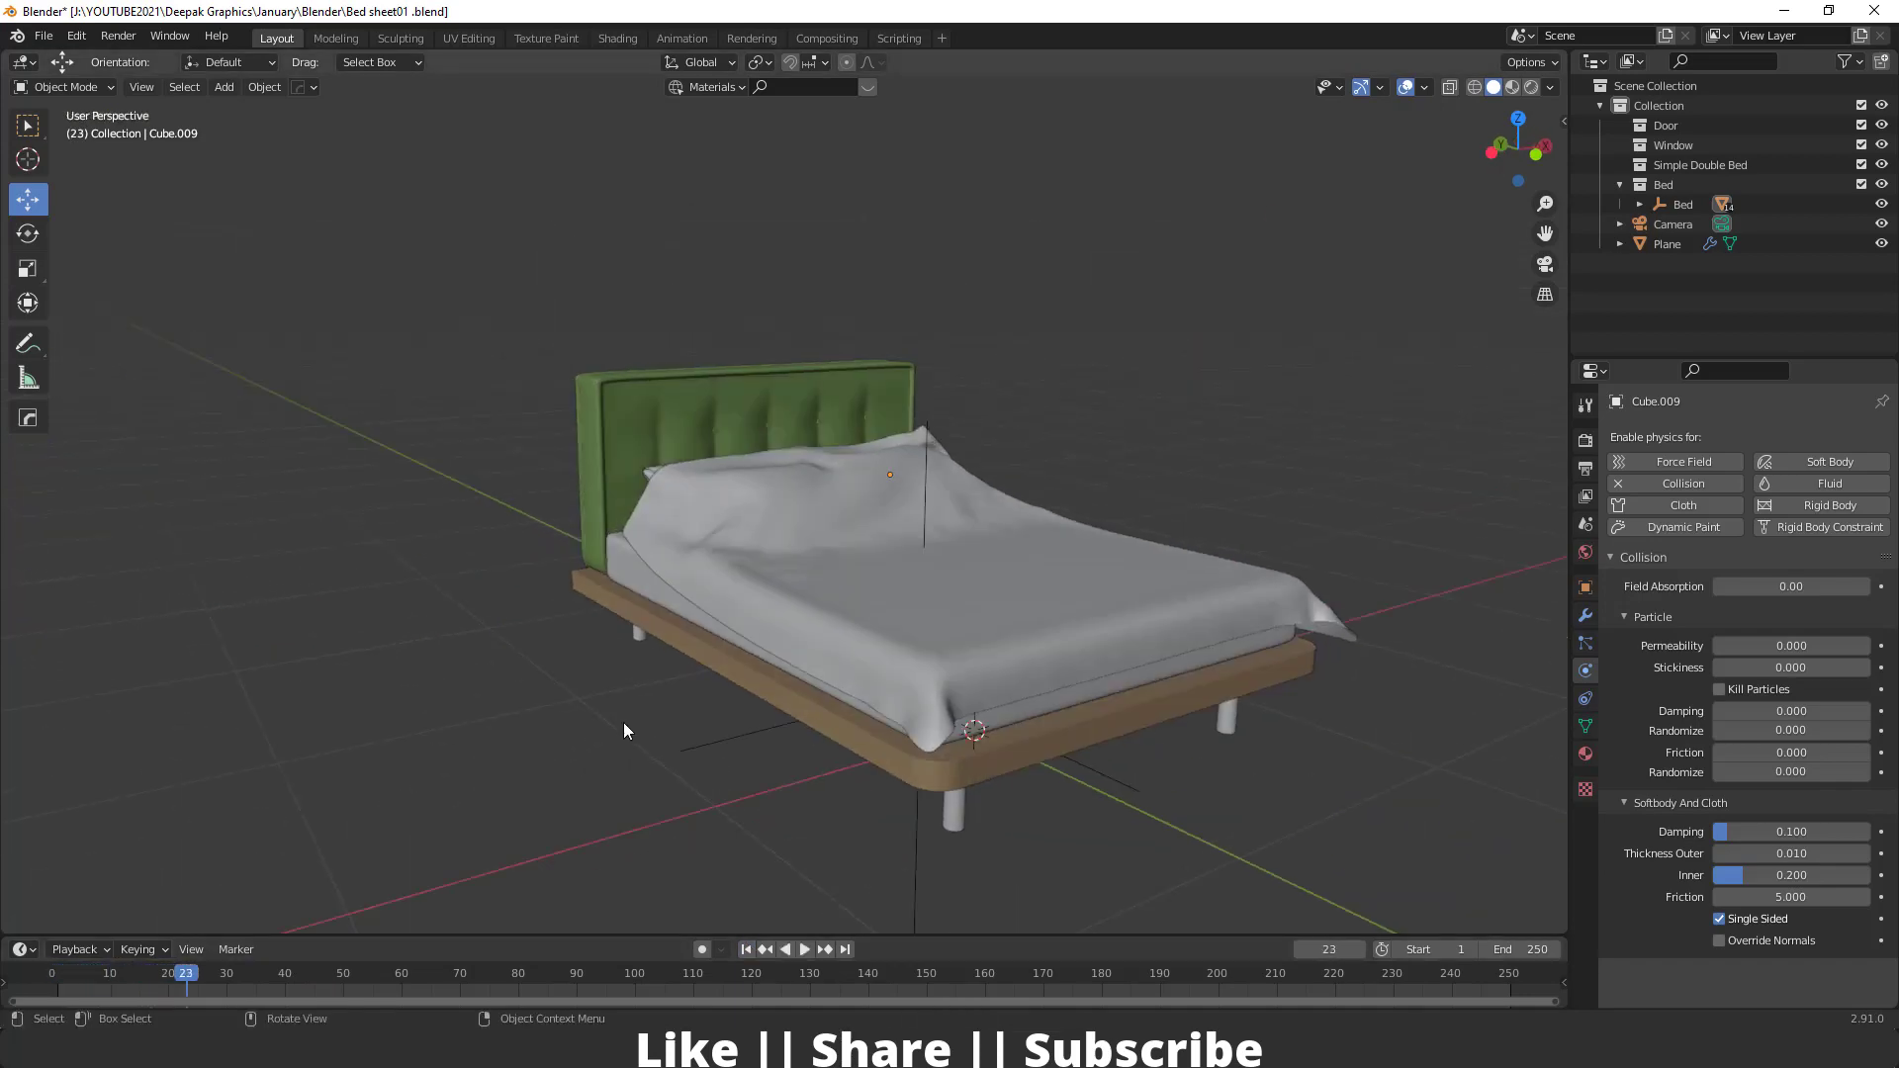
scroll(814, 708, up, 2)
shift+middle_drag(1003, 660, 856, 615)
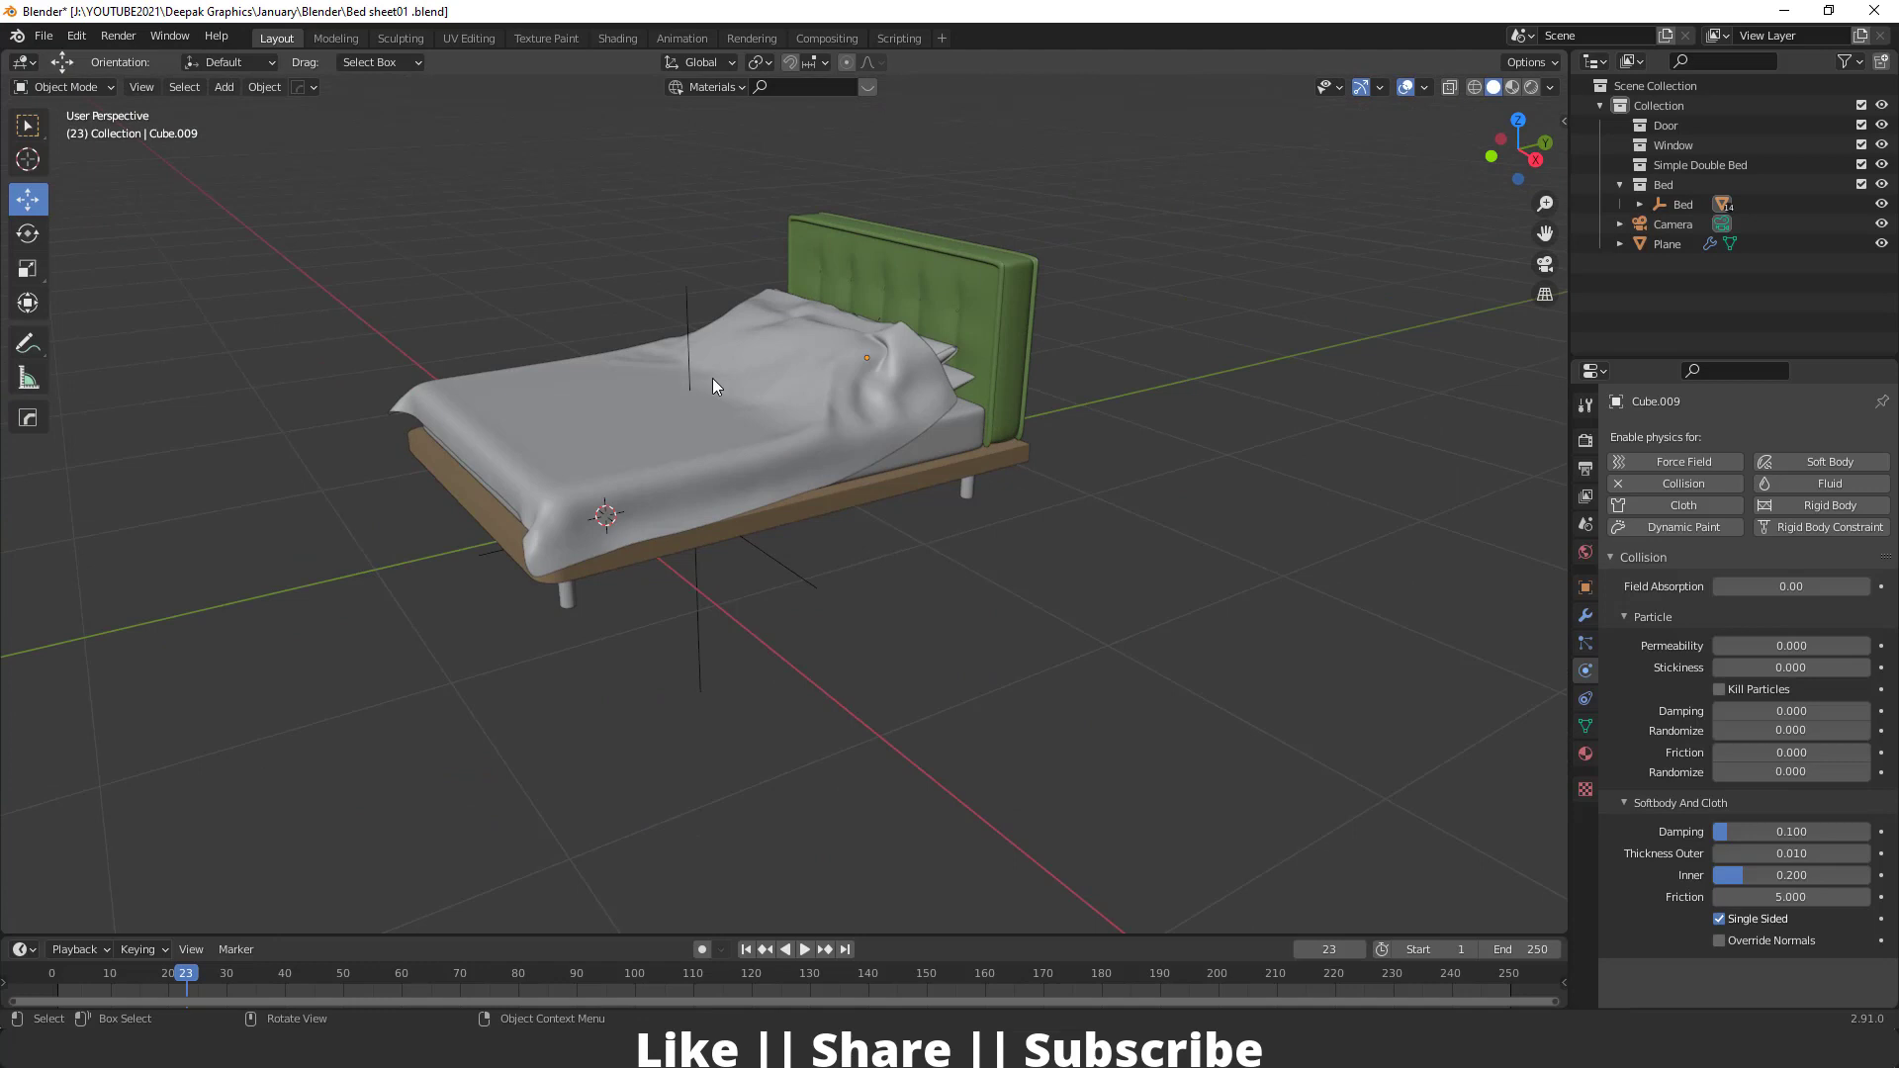
scroll(839, 486, up, 1)
shift+middle_drag(772, 509, 771, 567)
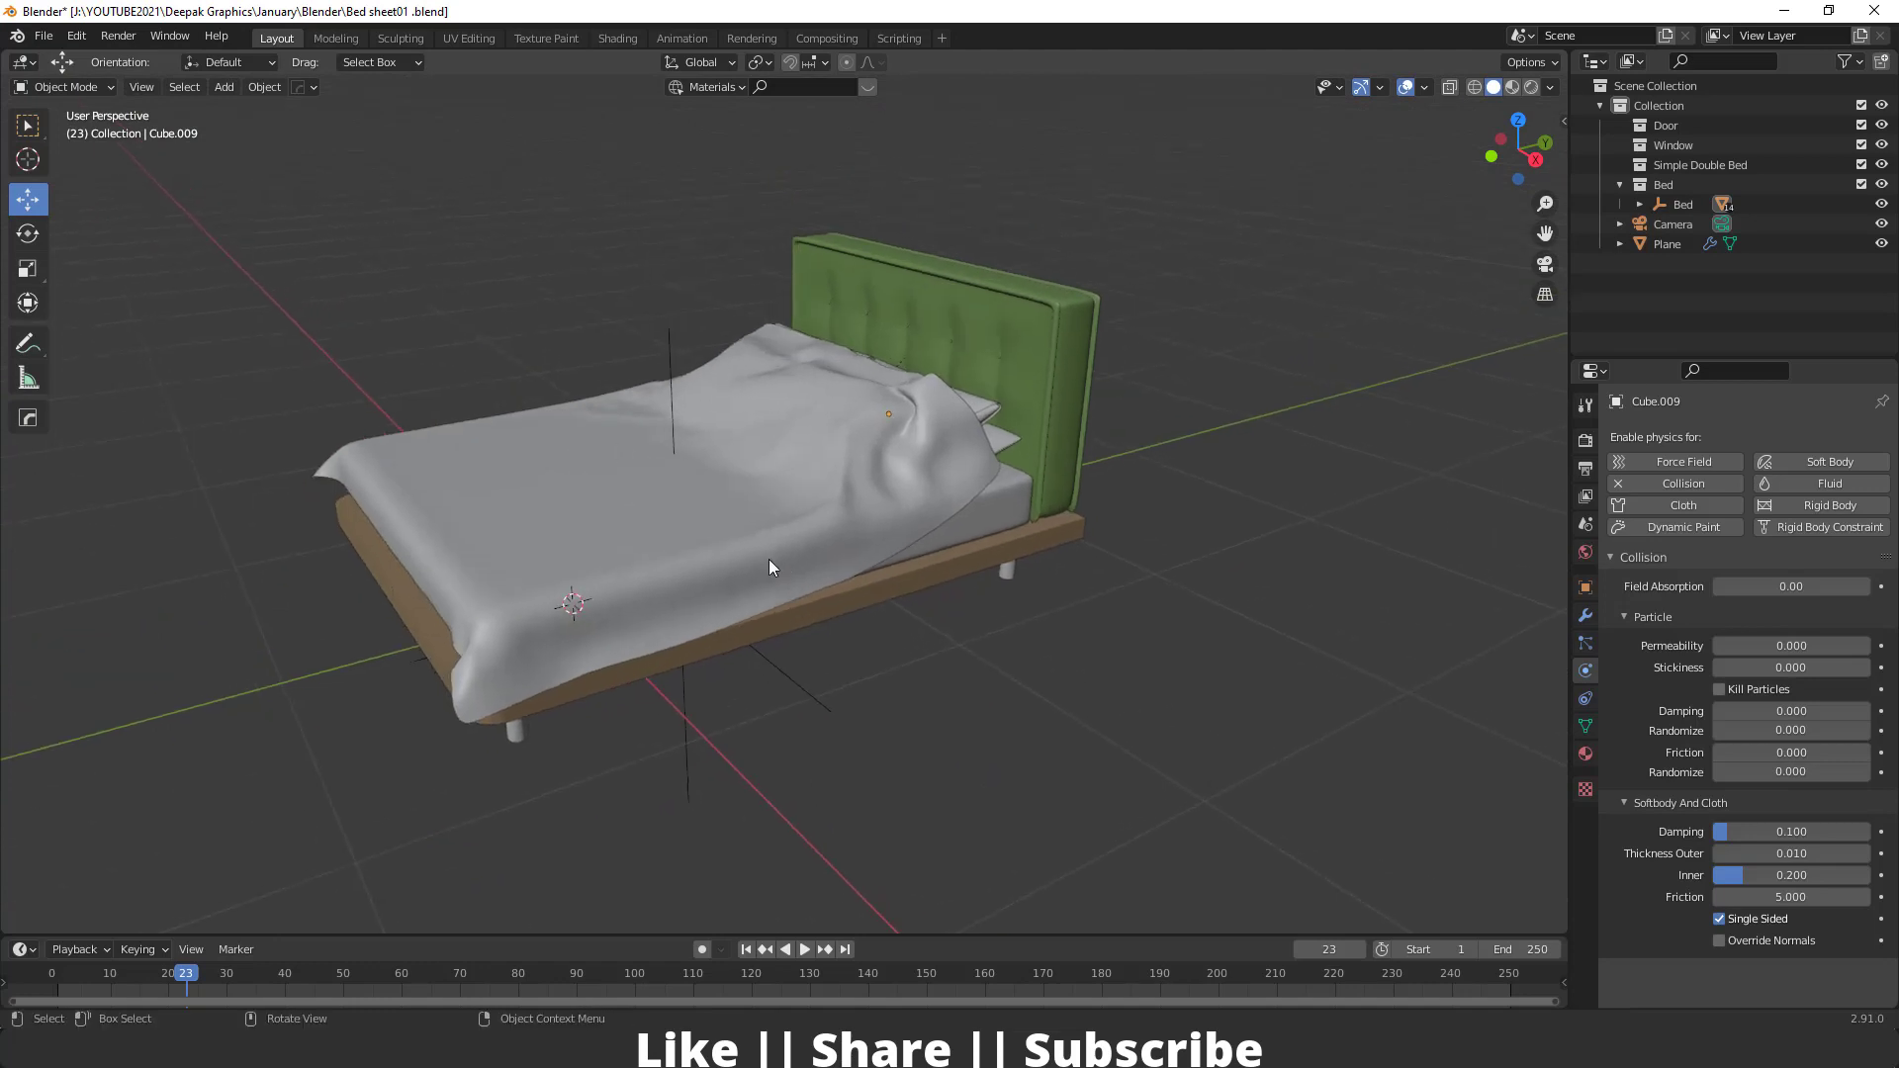
Apply the Cloth modifier on the draped sheet plane at frame 23
click(1587, 614)
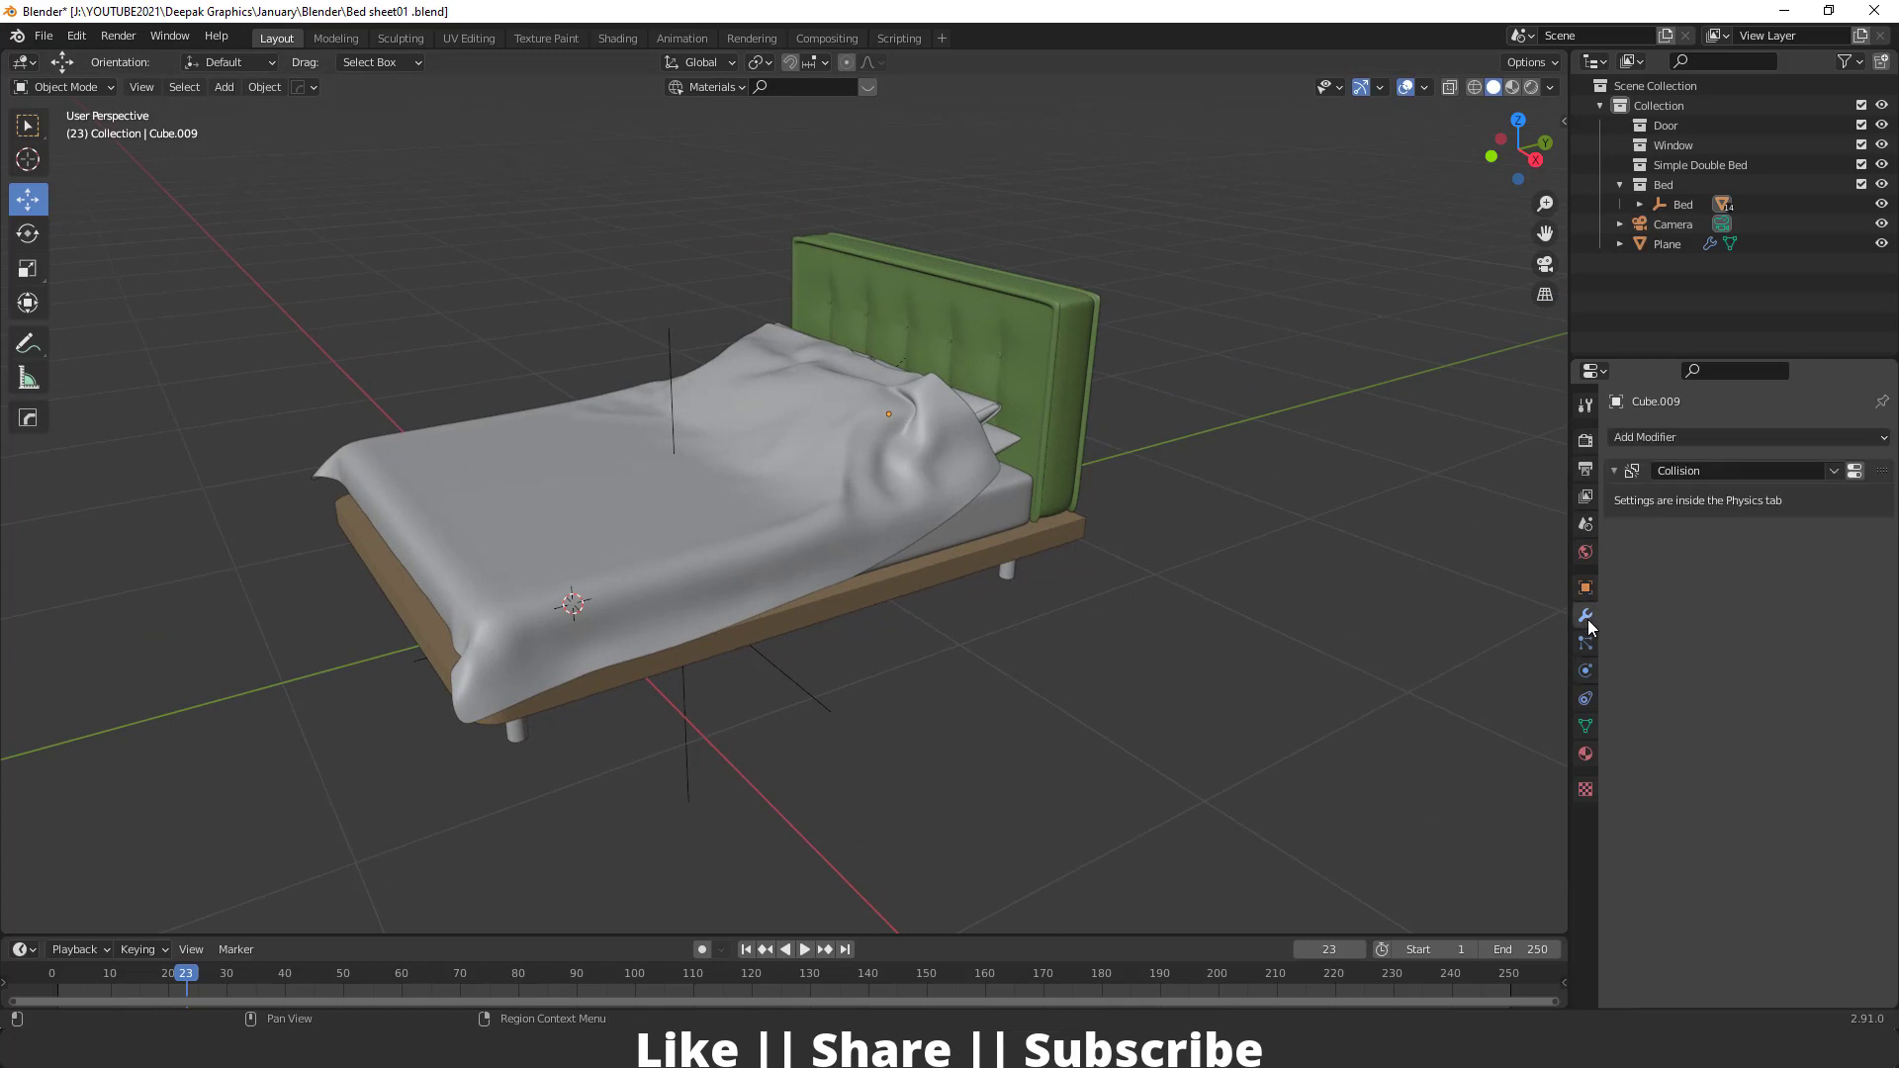
click(895, 512)
click(1835, 471)
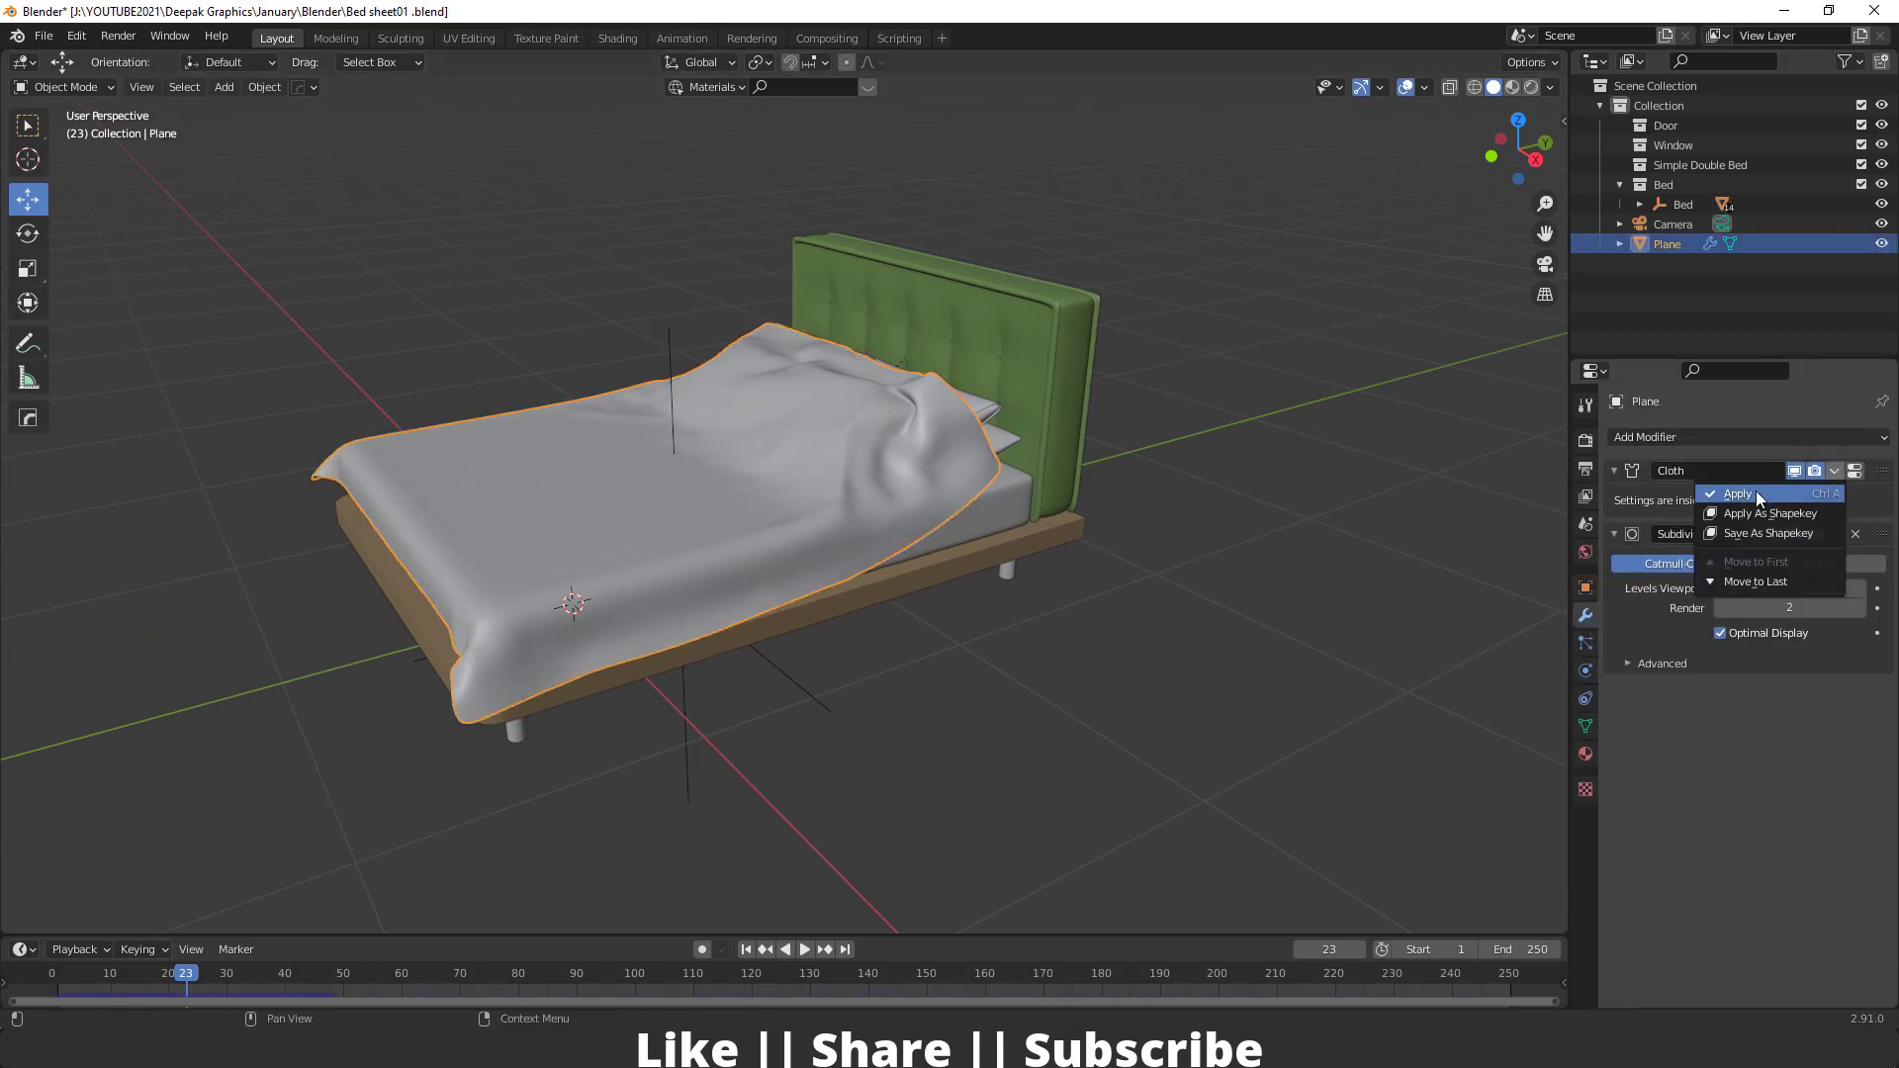
click(1835, 471)
click(1738, 493)
In the Sculpting workspace, use the Cloth brush to pull first wrinkles into the foot half of the sheet
mouse_move(892, 480)
middle_down()
mouse_move(716, 548)
mouse_move(707, 611)
middle_up()
click(404, 40)
scroll(932, 550, down, 8)
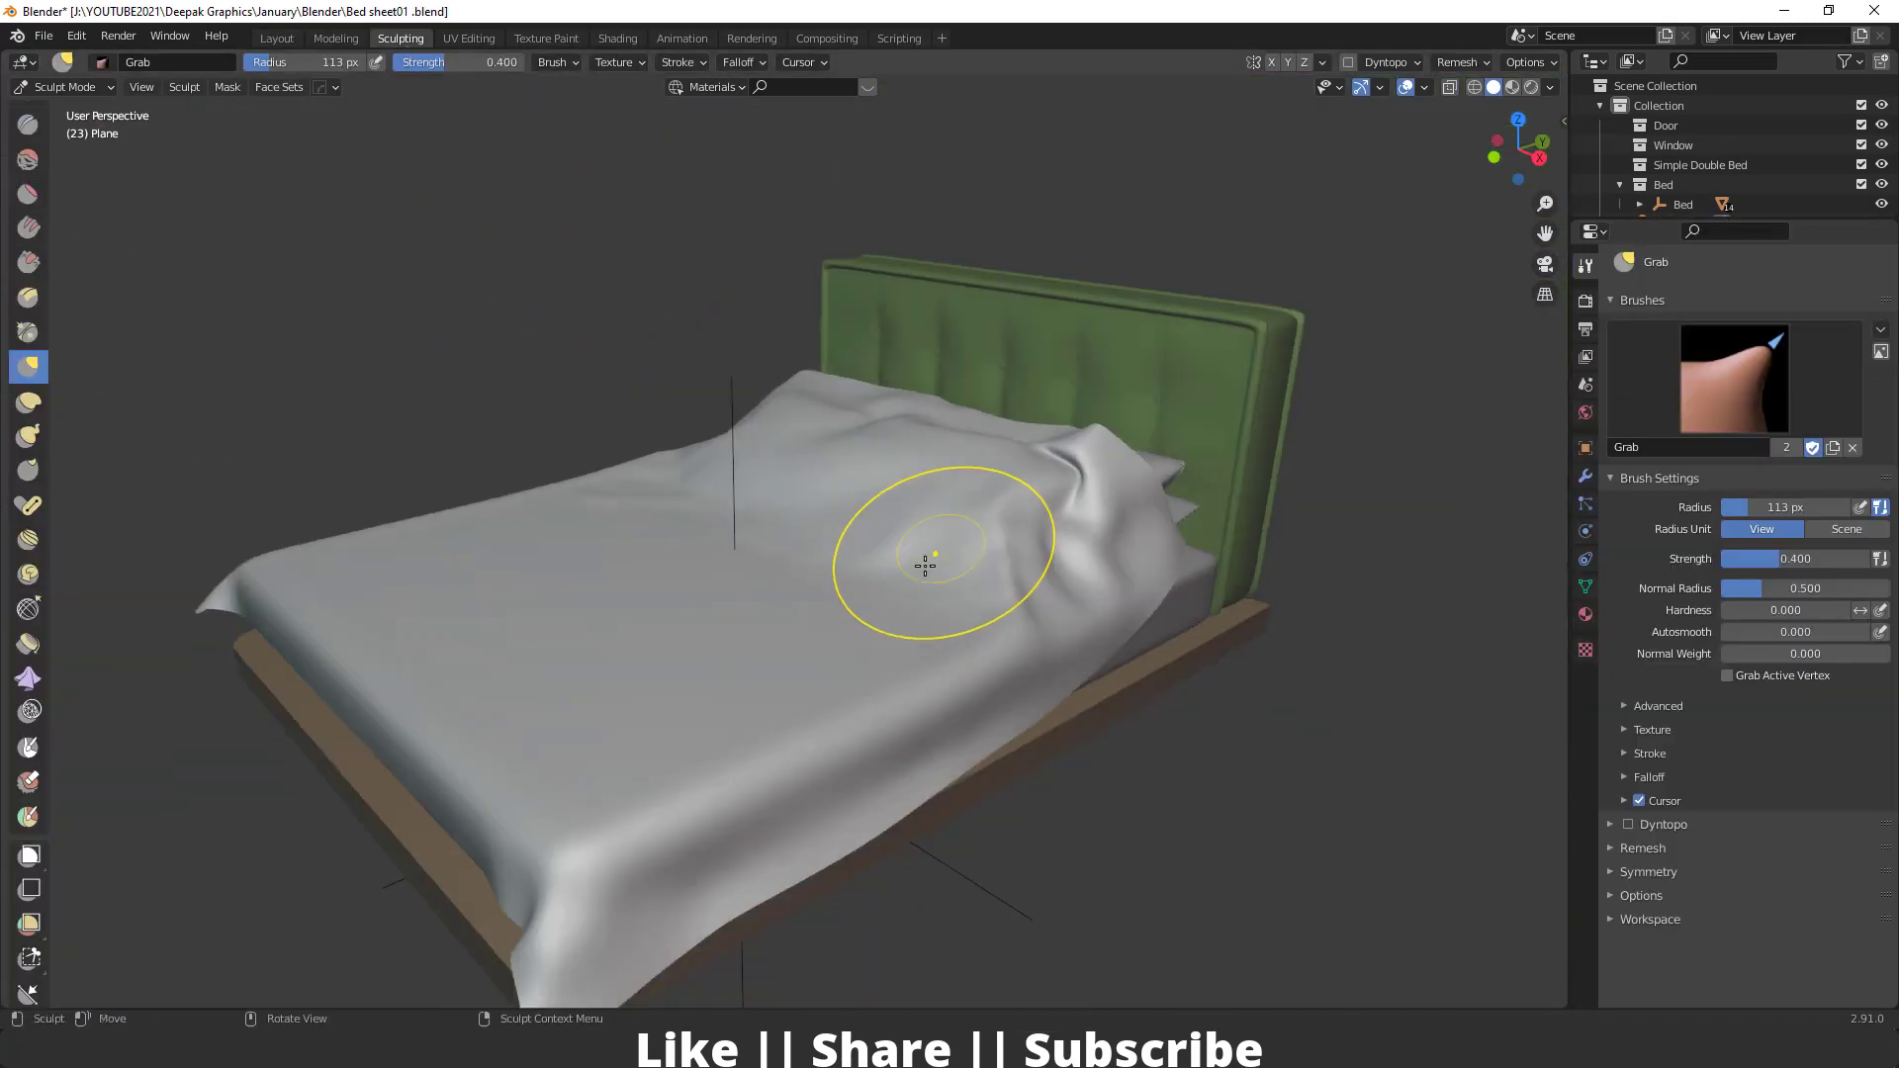
click(27, 679)
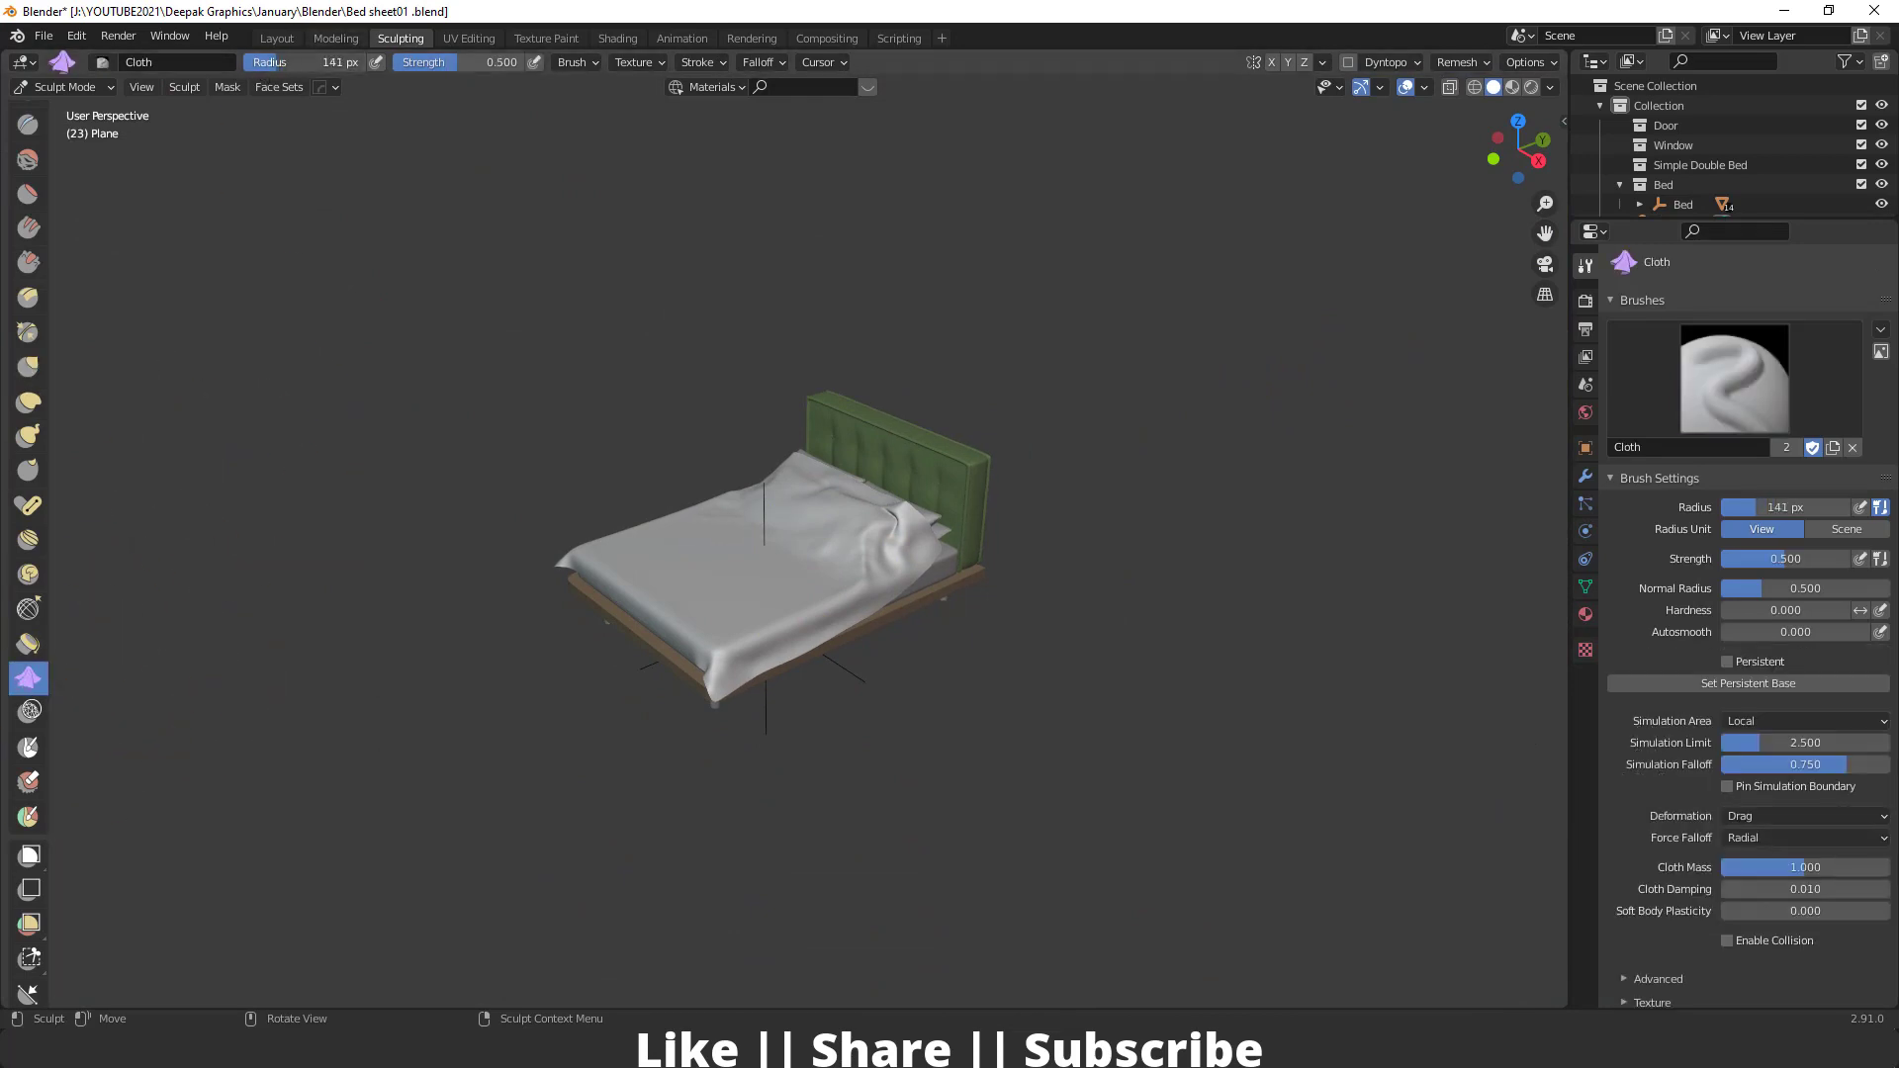
middle_drag(625, 475, 662, 619)
scroll(661, 615, up, 5)
mouse_move(665, 554)
middle_down()
mouse_move(708, 512)
mouse_move(644, 512)
mouse_move(578, 547)
mouse_move(525, 525)
middle_up()
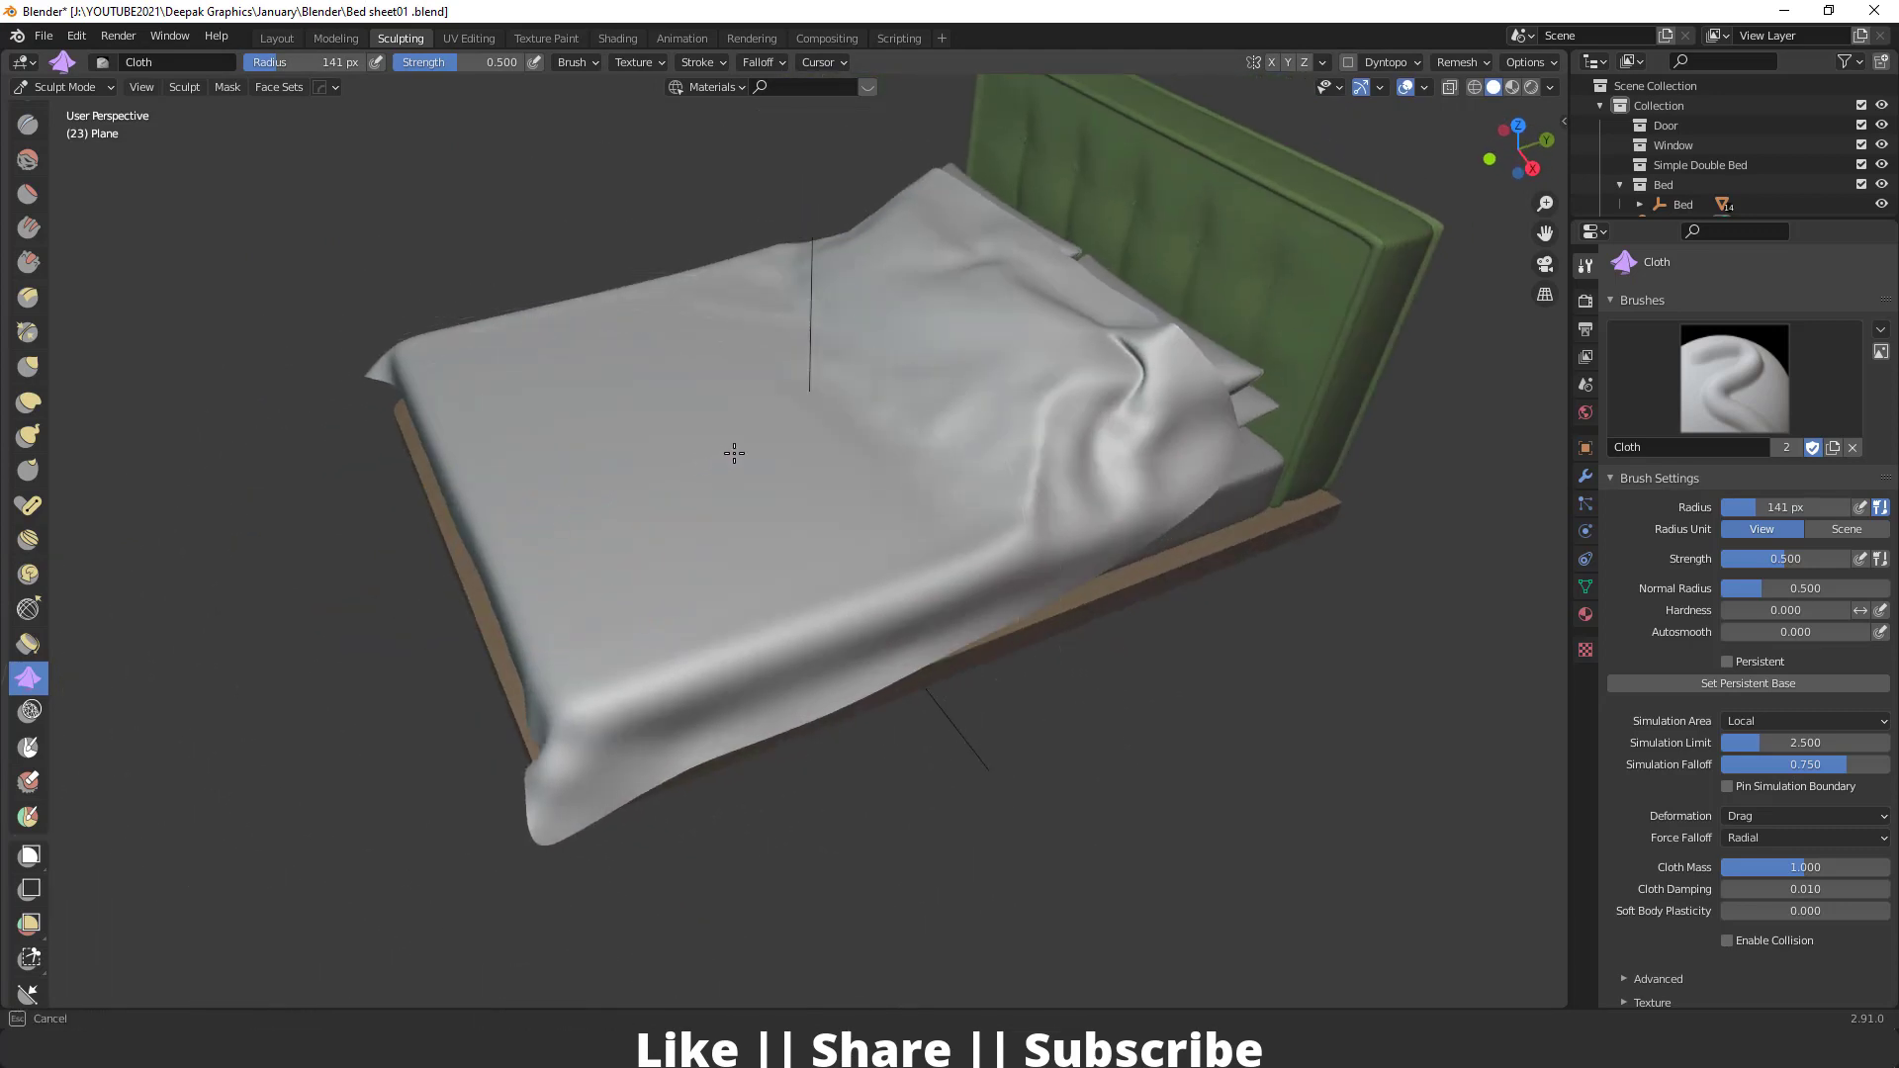
drag(832, 425, 837, 423)
drag(567, 472, 800, 390)
mouse_move(604, 599)
mouse_down()
mouse_move(916, 428)
mouse_move(567, 602)
mouse_move(834, 436)
mouse_move(693, 563)
mouse_move(627, 563)
mouse_move(648, 581)
mouse_up()
Sculpt broader folds across the middle of the sheet with the Cloth brush, working from the foot of the bed
mouse_move(649, 580)
middle_down()
mouse_move(801, 513)
mouse_move(699, 543)
mouse_move(667, 645)
middle_up()
mouse_move(667, 646)
mouse_down()
mouse_move(890, 435)
mouse_move(818, 436)
mouse_move(1010, 508)
mouse_up()
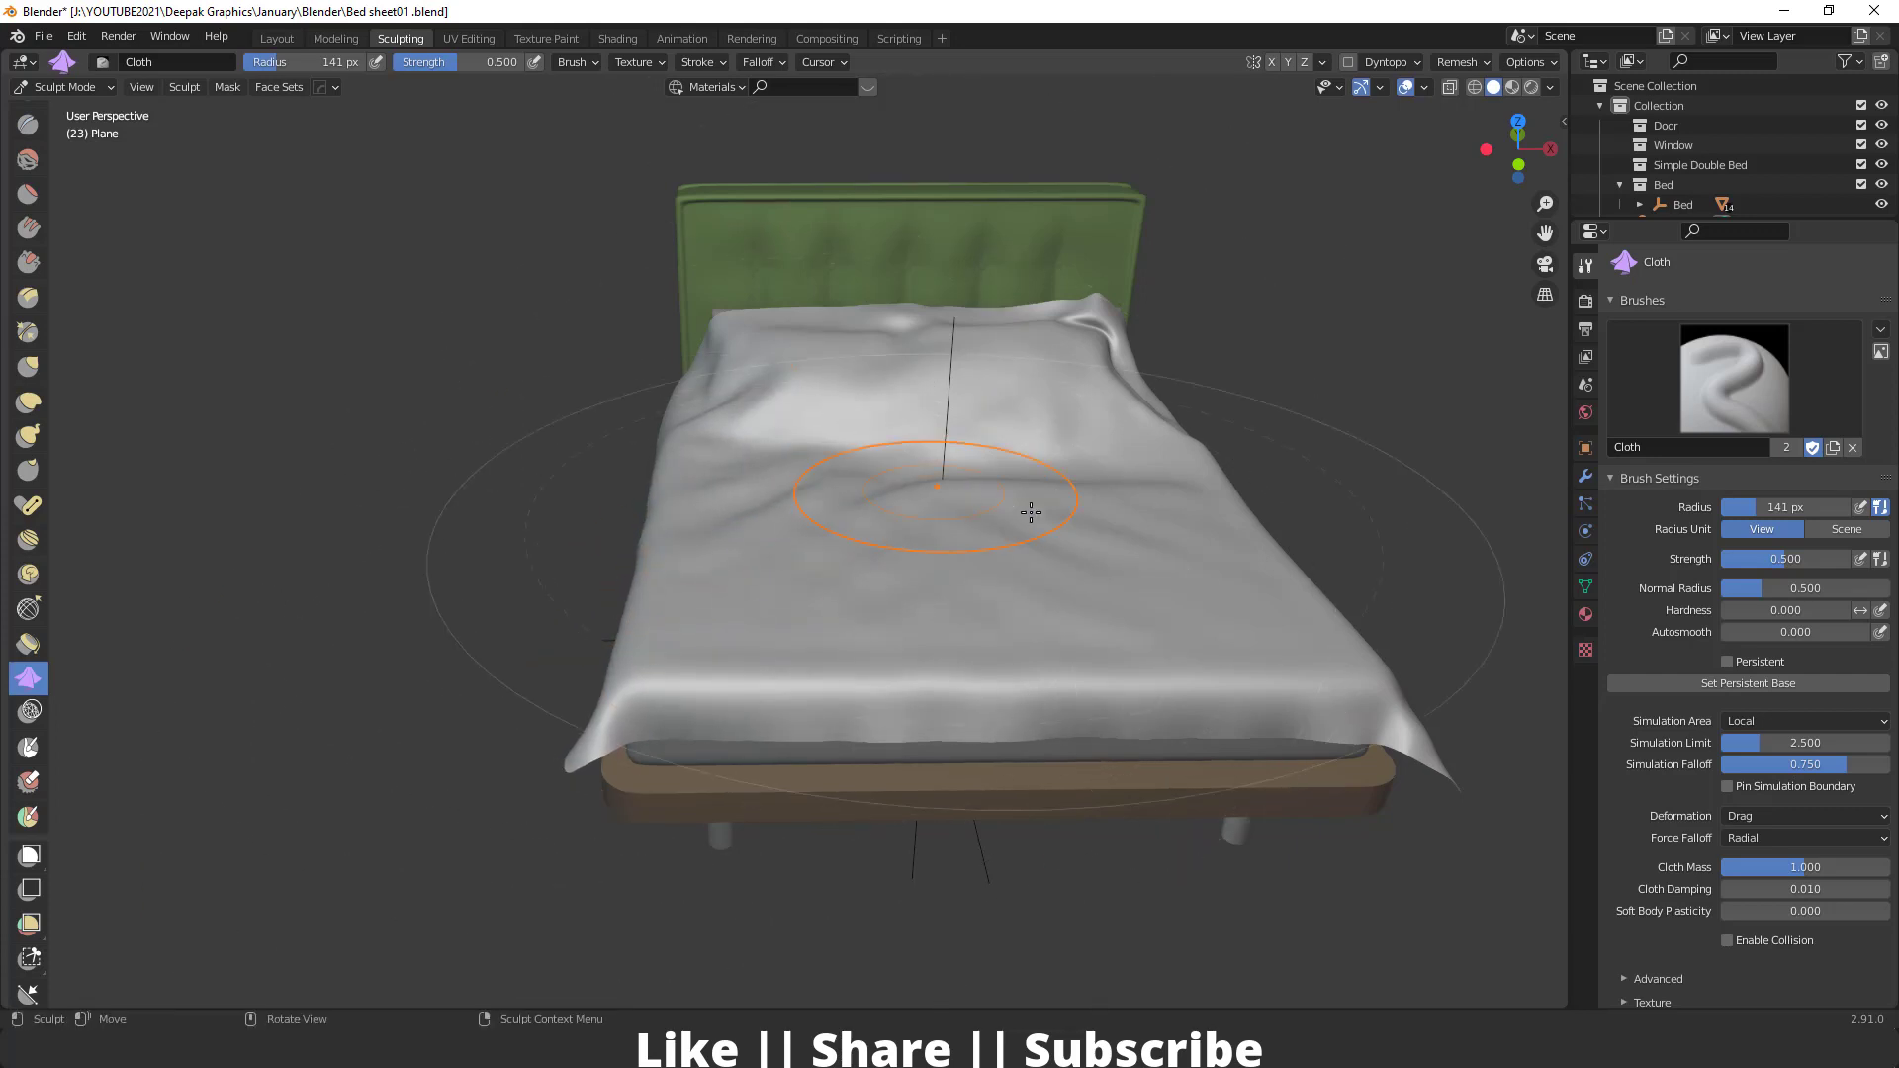
middle_drag(1010, 509, 820, 729)
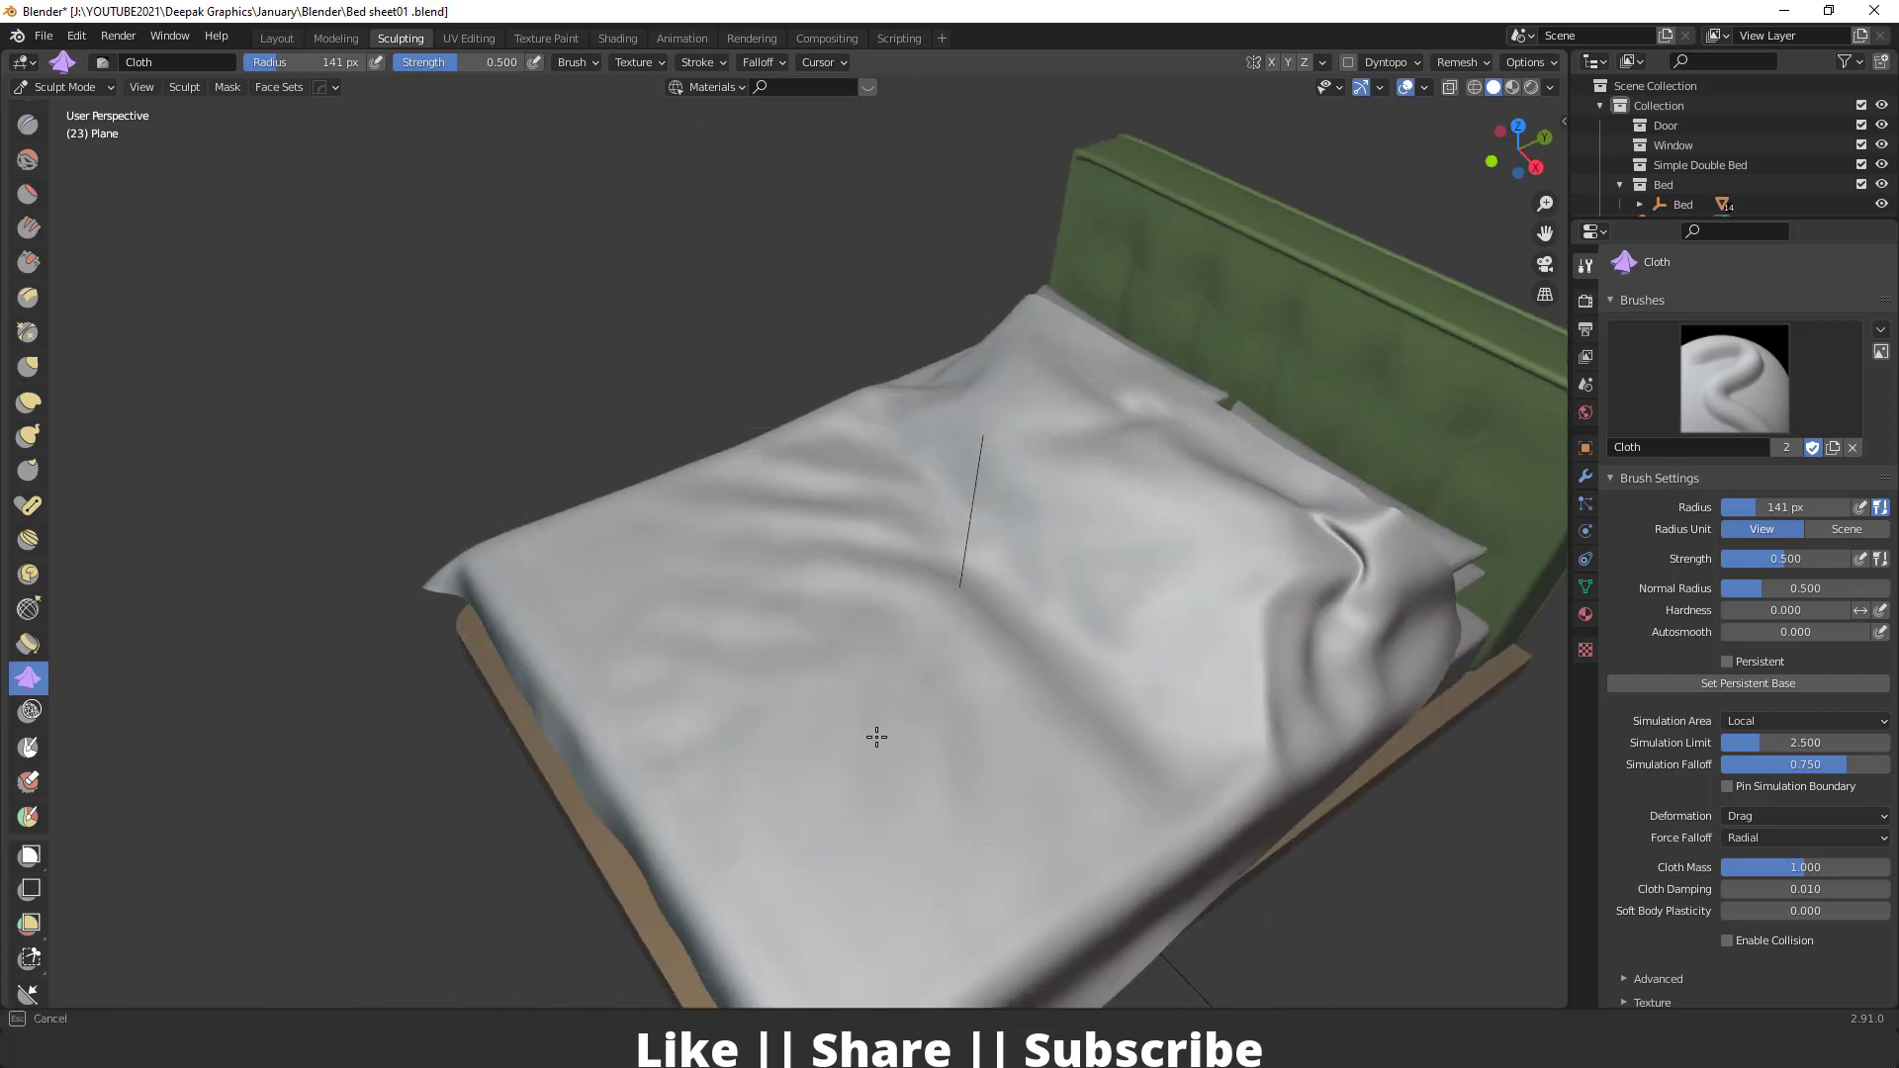
middle_drag(870, 827, 795, 616)
drag(796, 616, 764, 548)
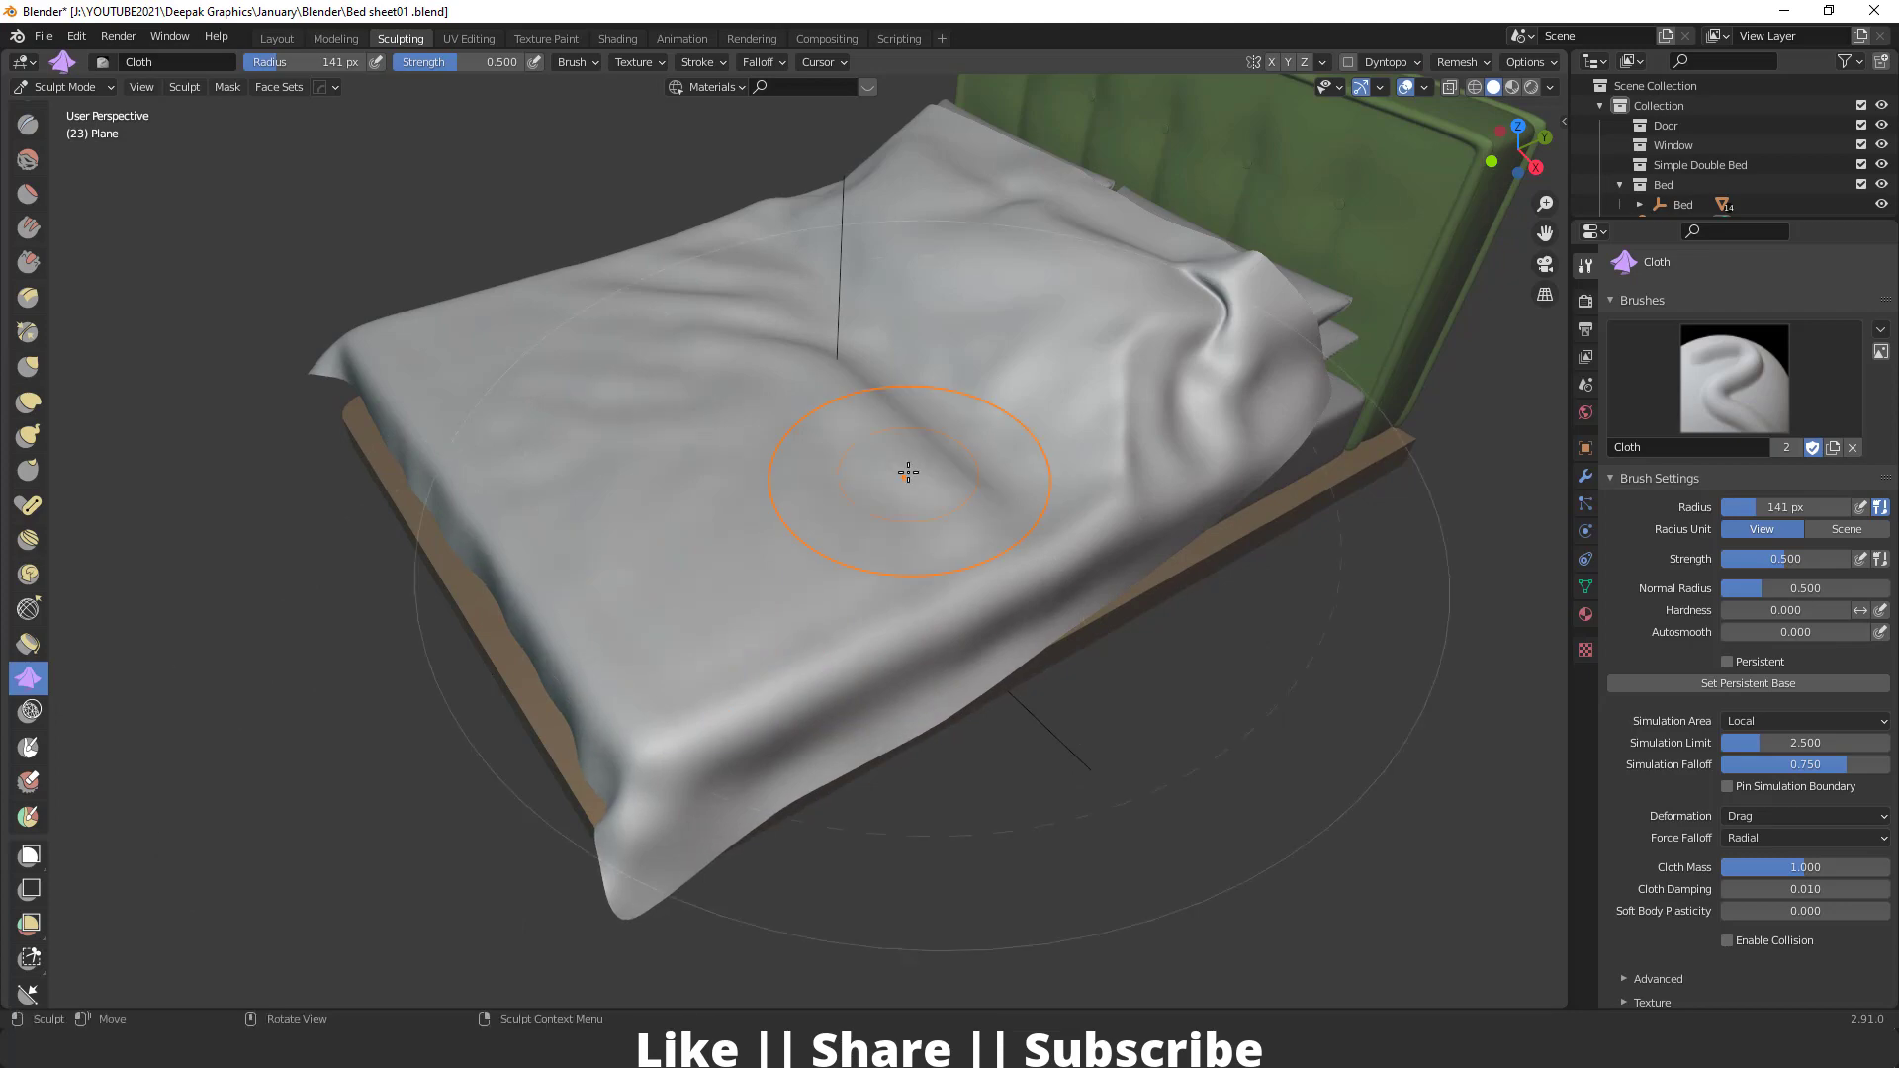
Apply the Subdivision modifier on the sheet in the Layout workspace
middle_drag(297, 465, 662, 623)
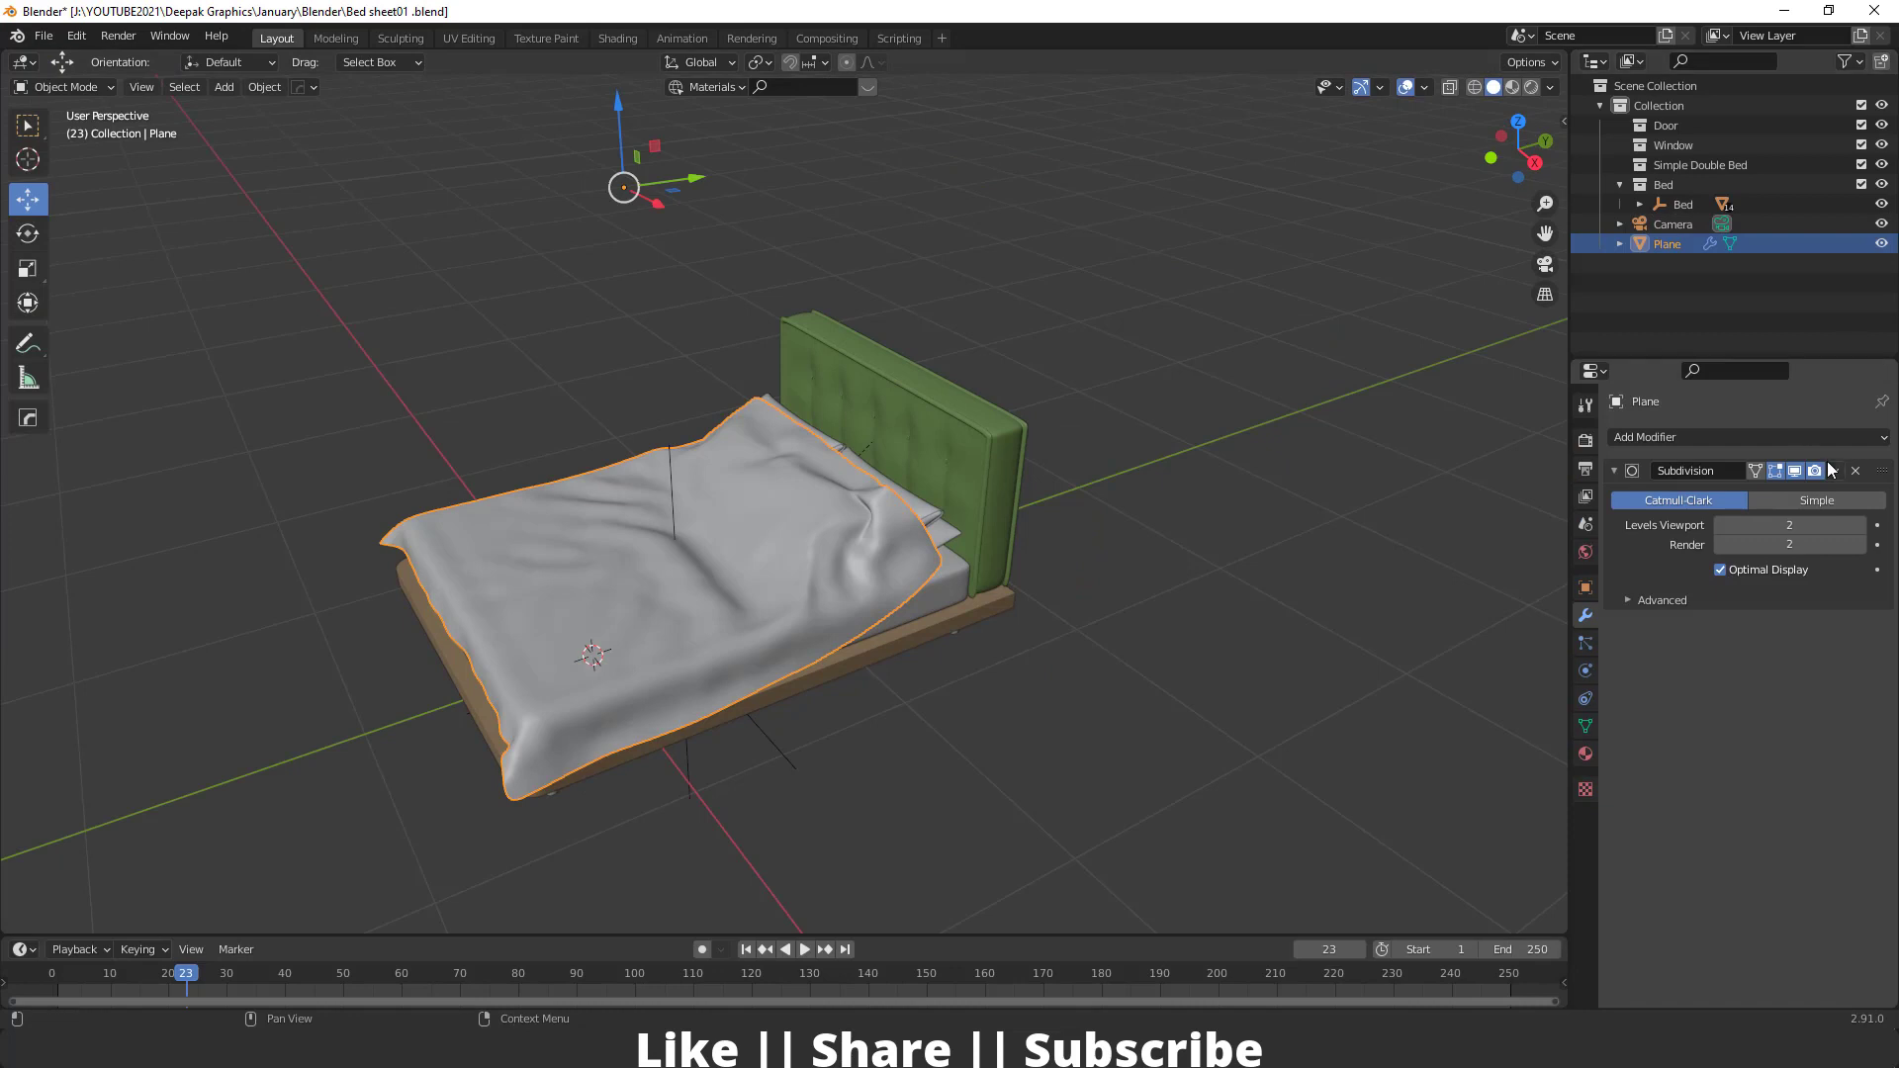
click(1834, 471)
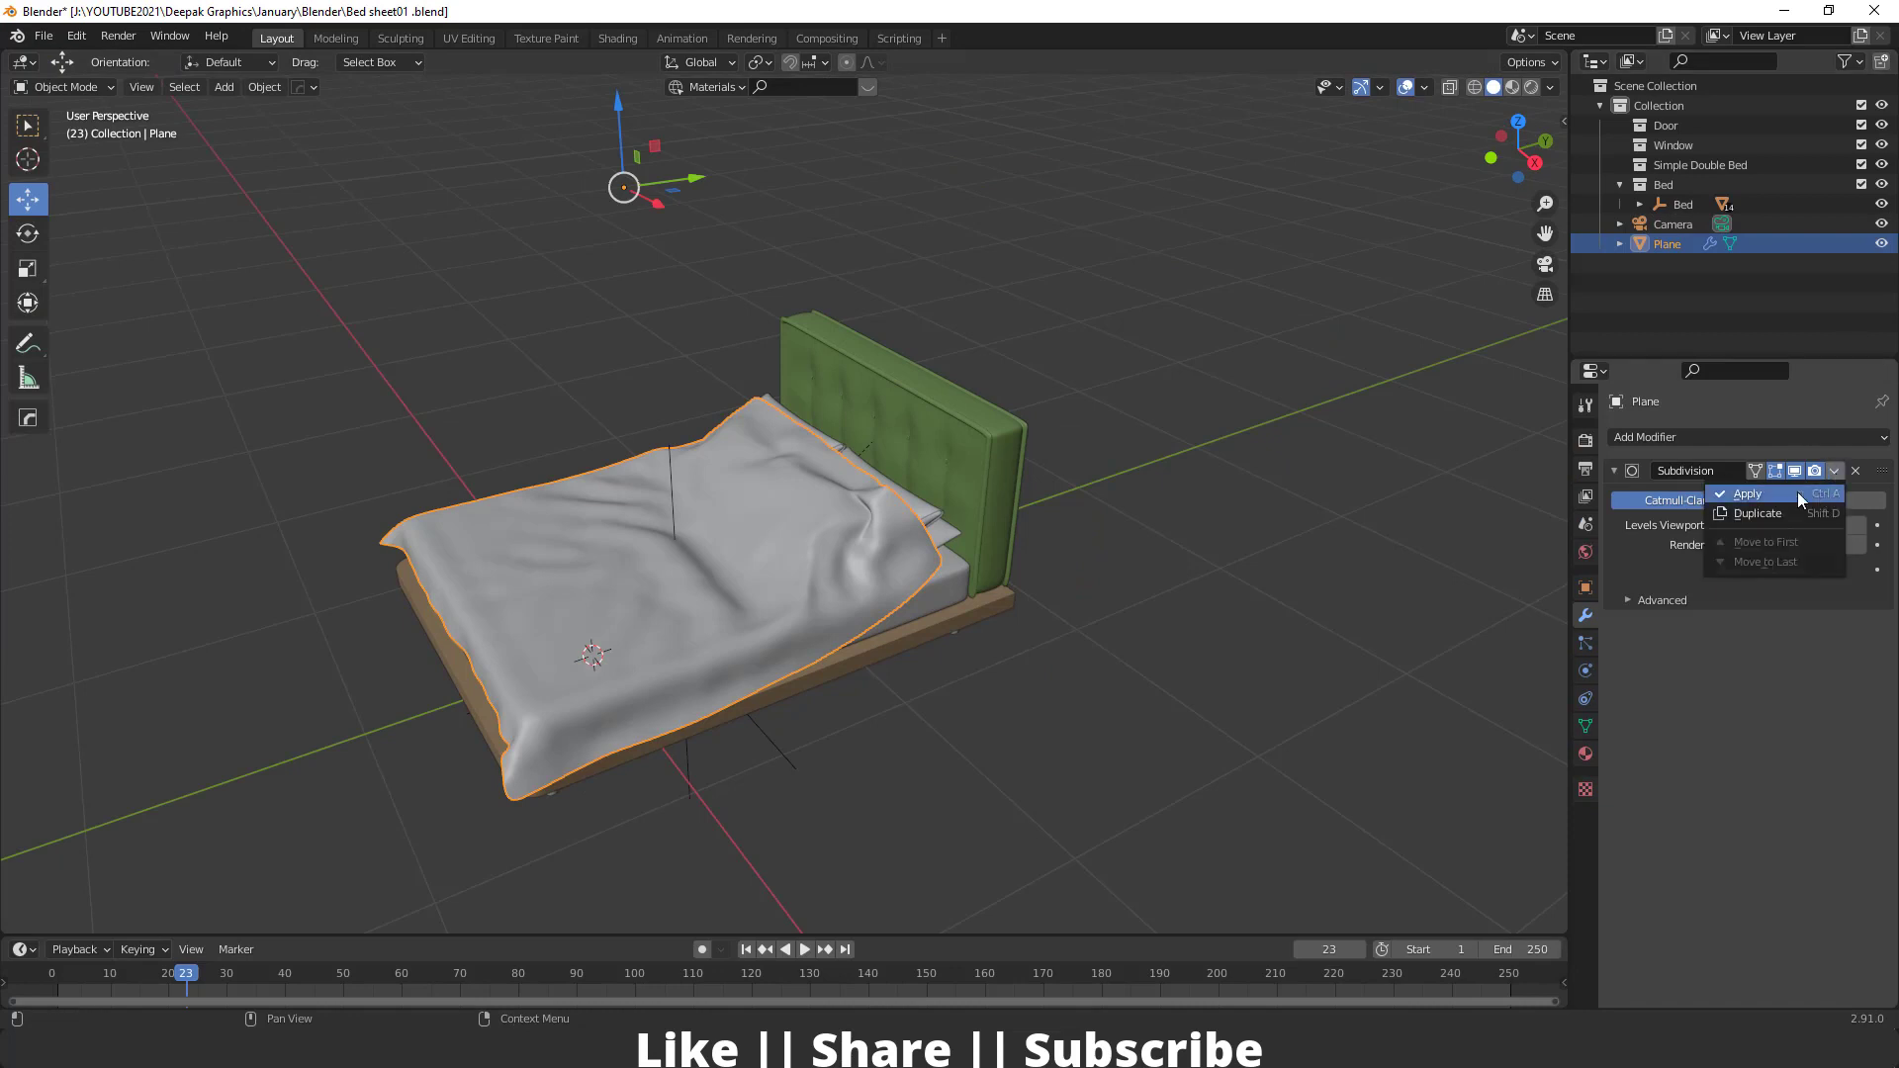
click(1747, 493)
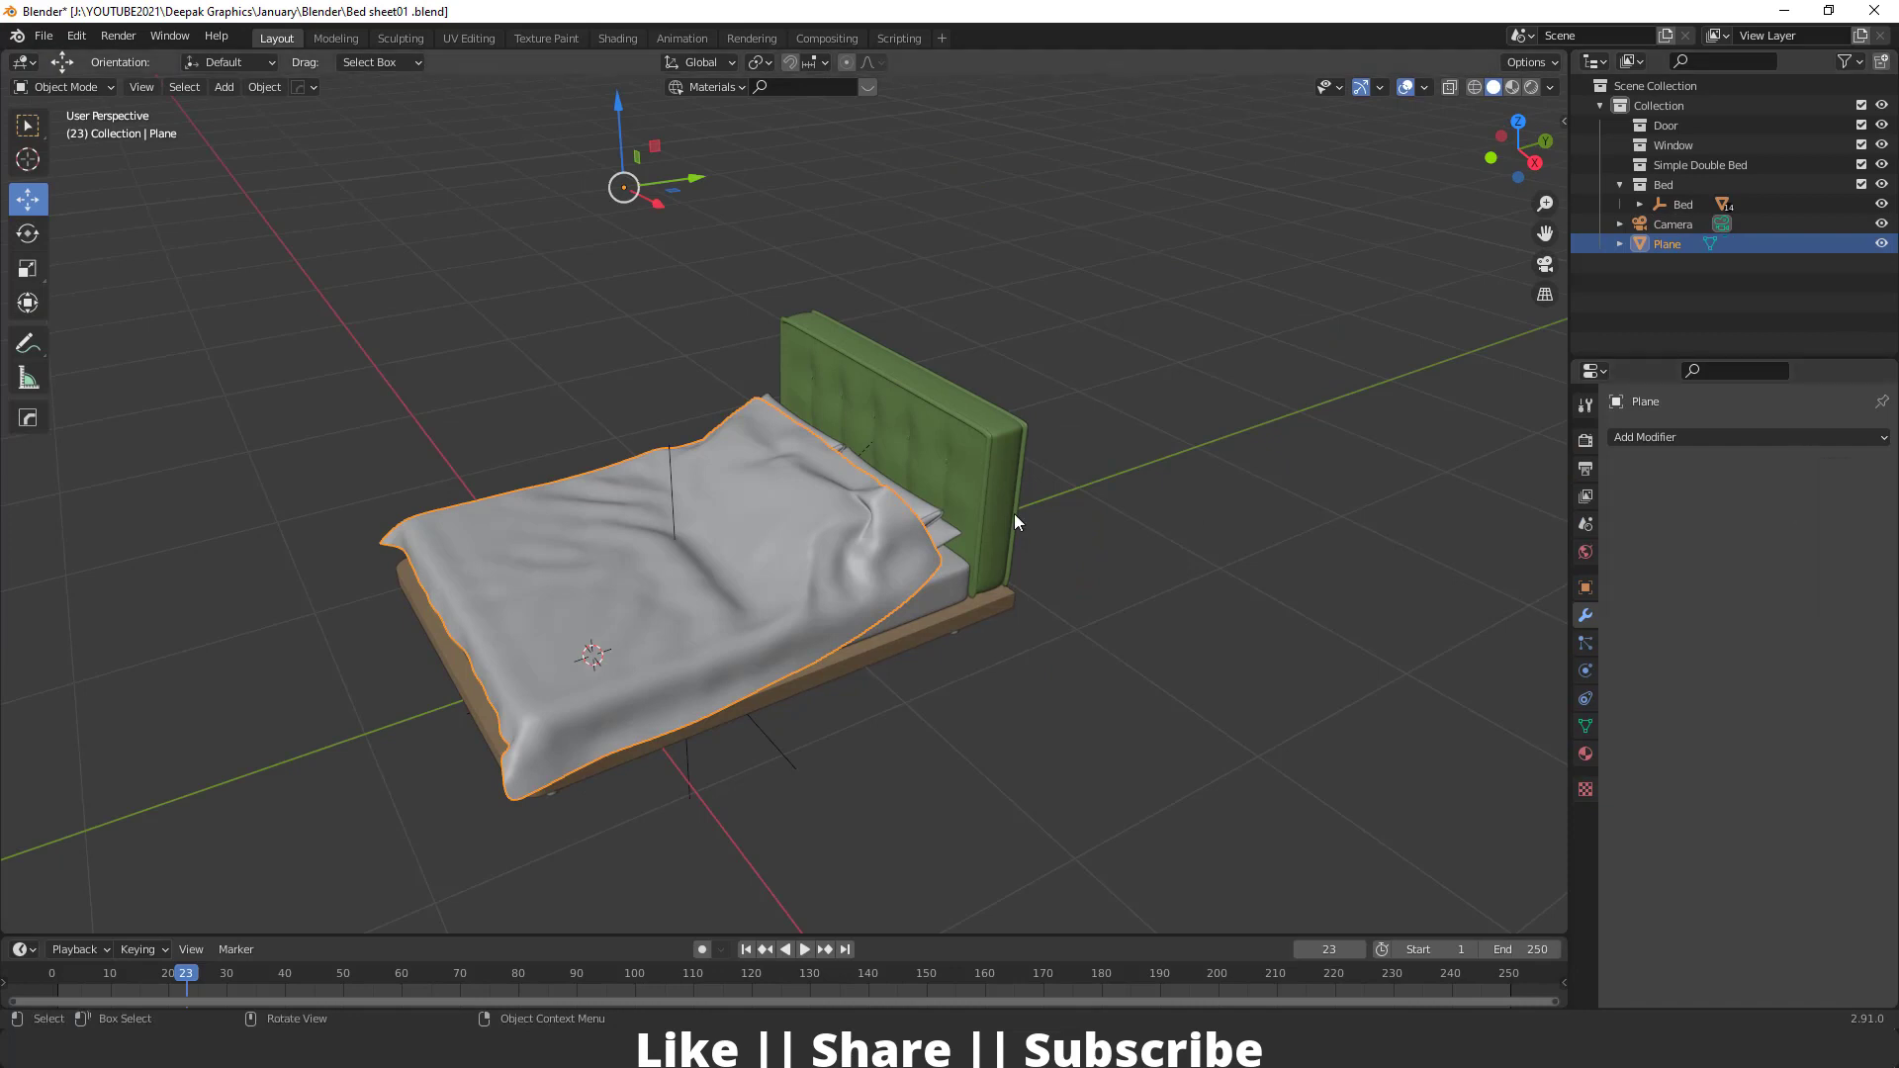
Resume sculpting with the Cloth brush, undo the first stroke, and add finer wrinkles at the sheet's foot end and near the pillows
click(384, 37)
drag(726, 584, 789, 564)
key(ctrl+z)
drag(611, 584, 608, 677)
mouse_move(703, 637)
mouse_down()
mouse_move(658, 792)
mouse_move(756, 742)
mouse_up()
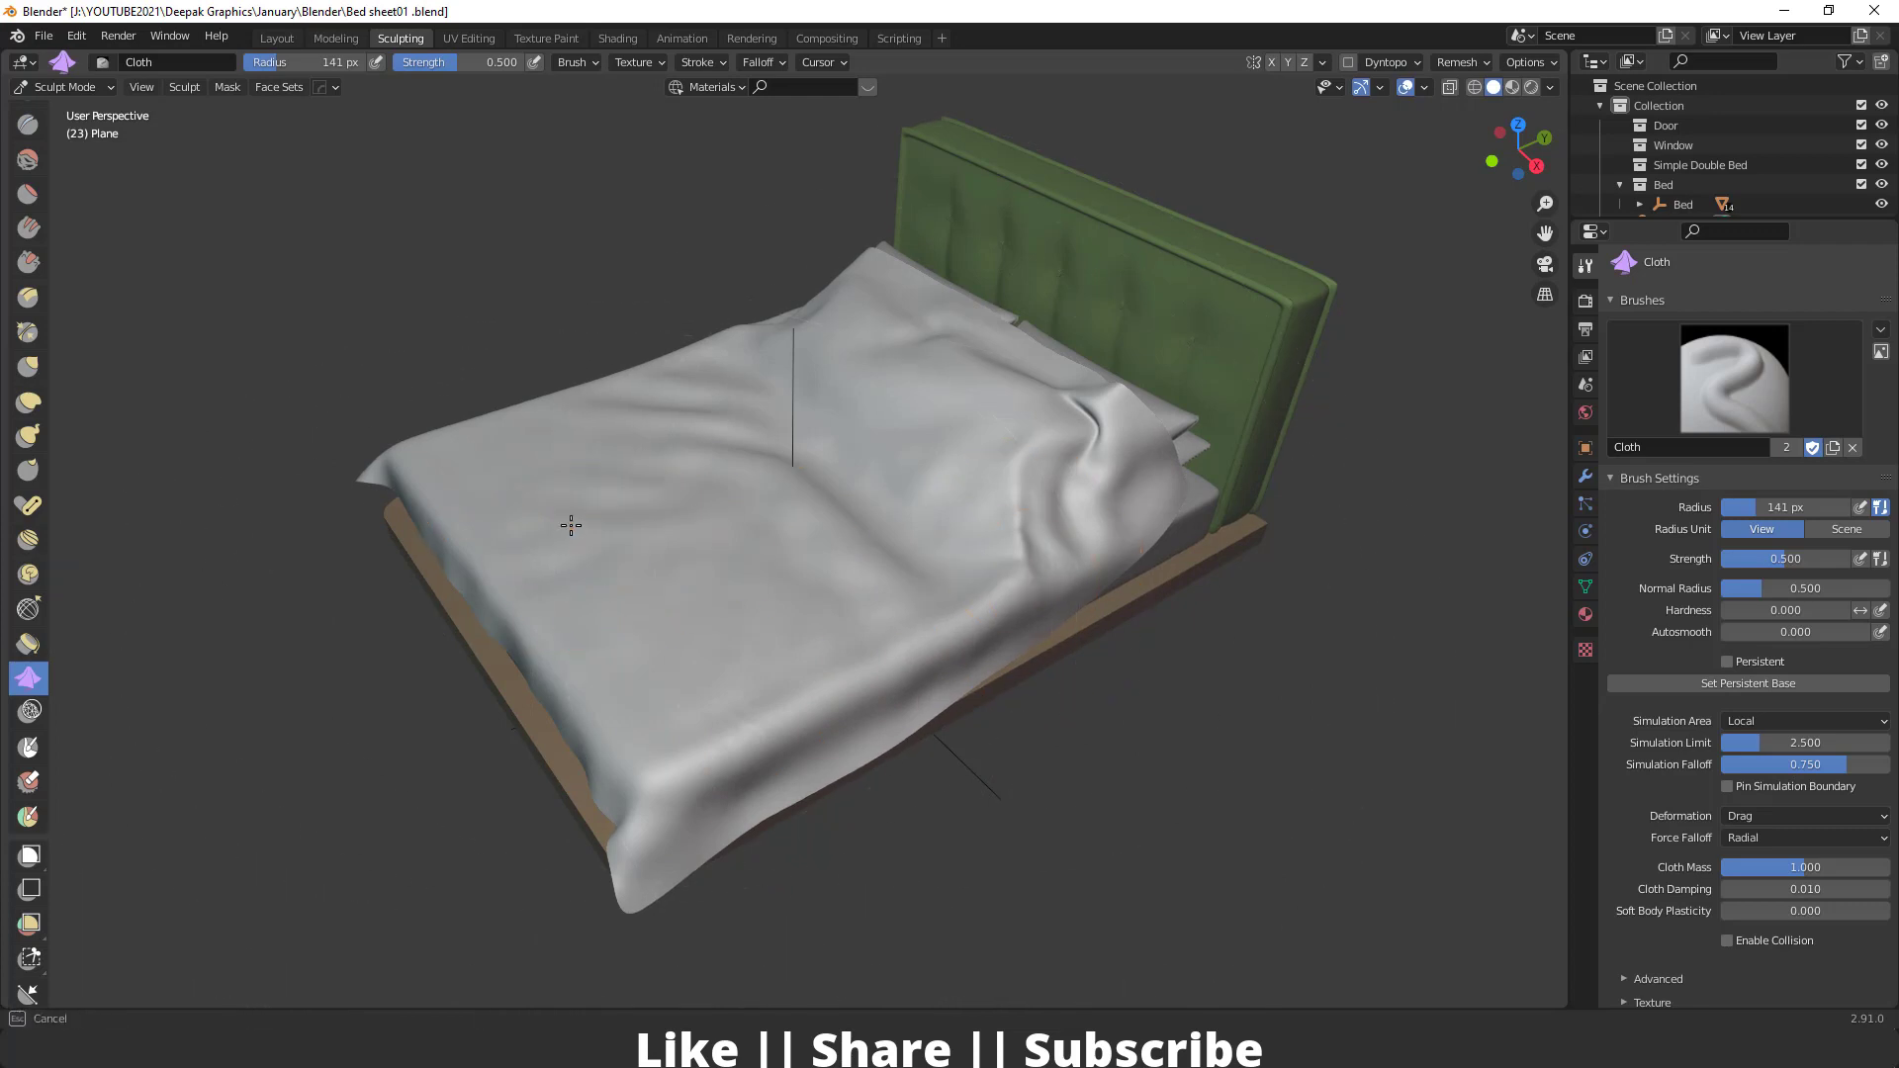
middle_drag(628, 506, 938, 485)
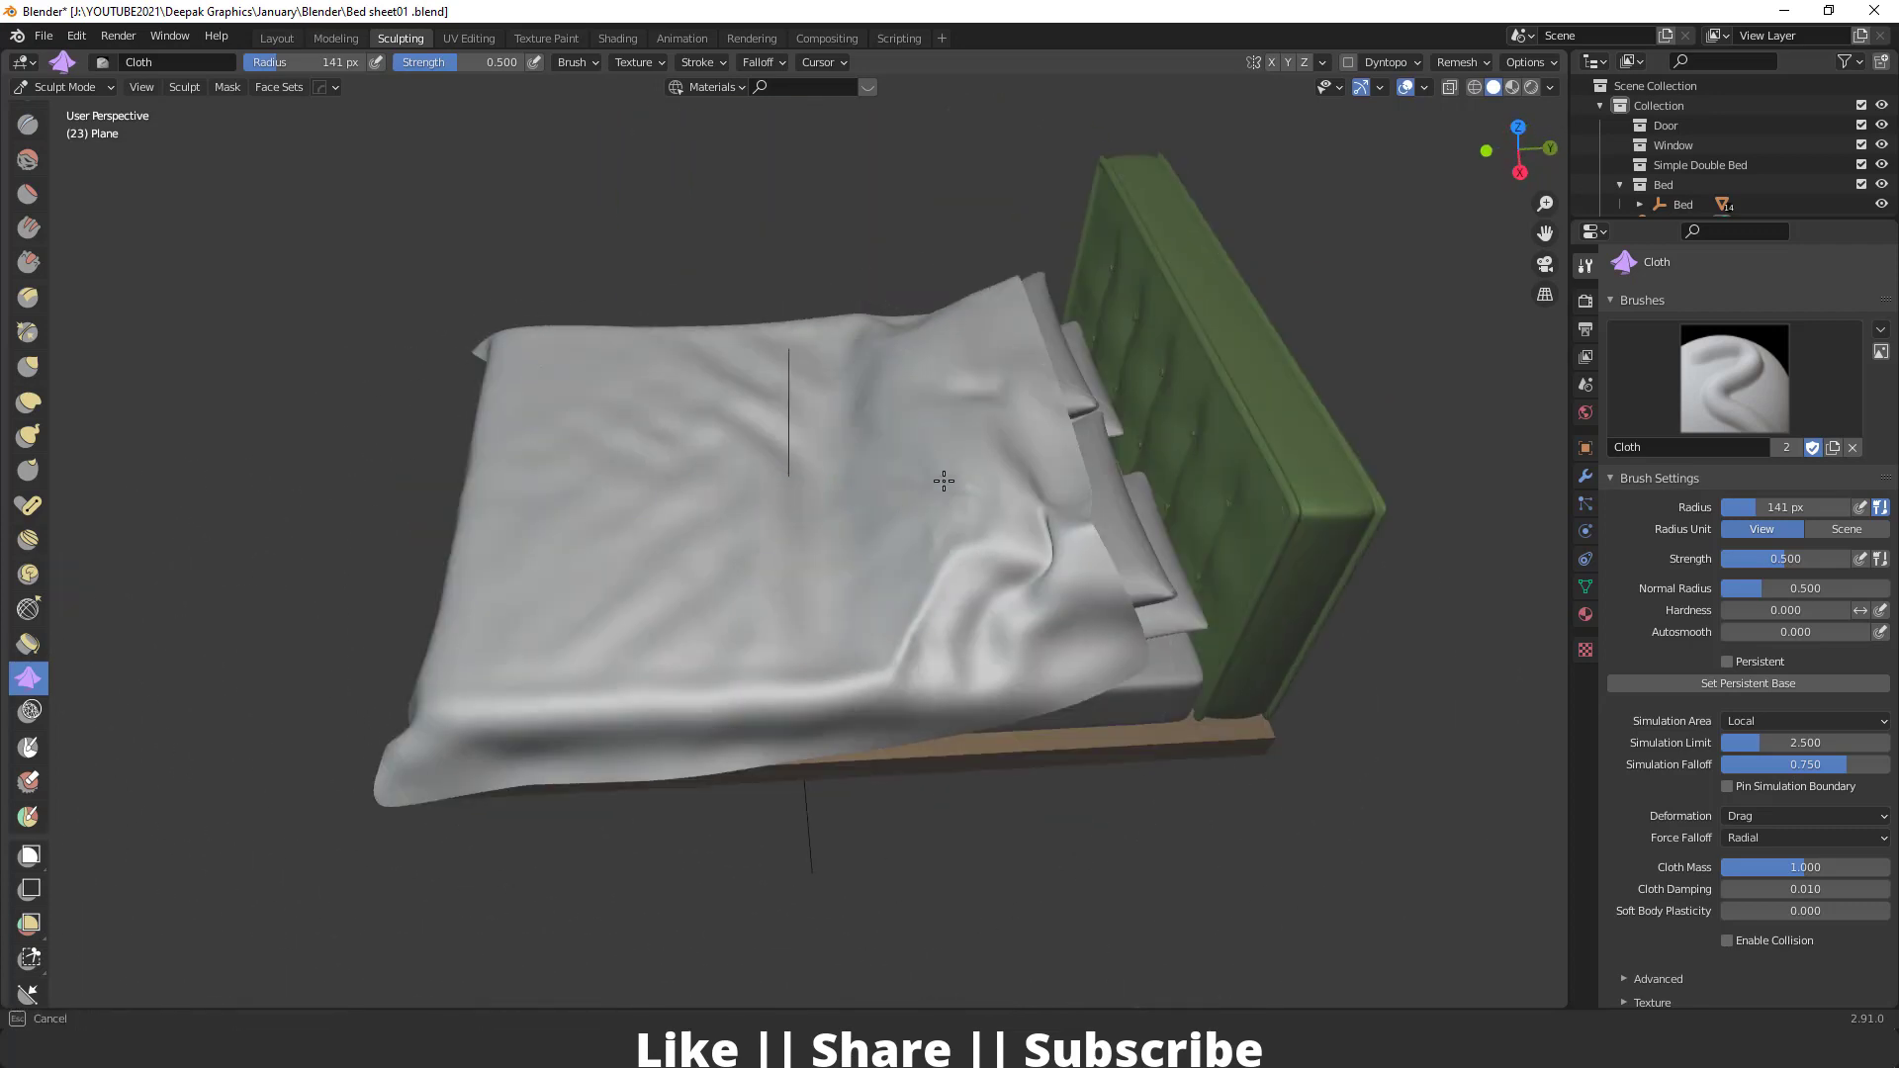
drag(970, 591, 903, 543)
Sculpt small wrinkles along the sheet's opposite long side and foot area with the Cloth brush
middle_drag(910, 483, 746, 623)
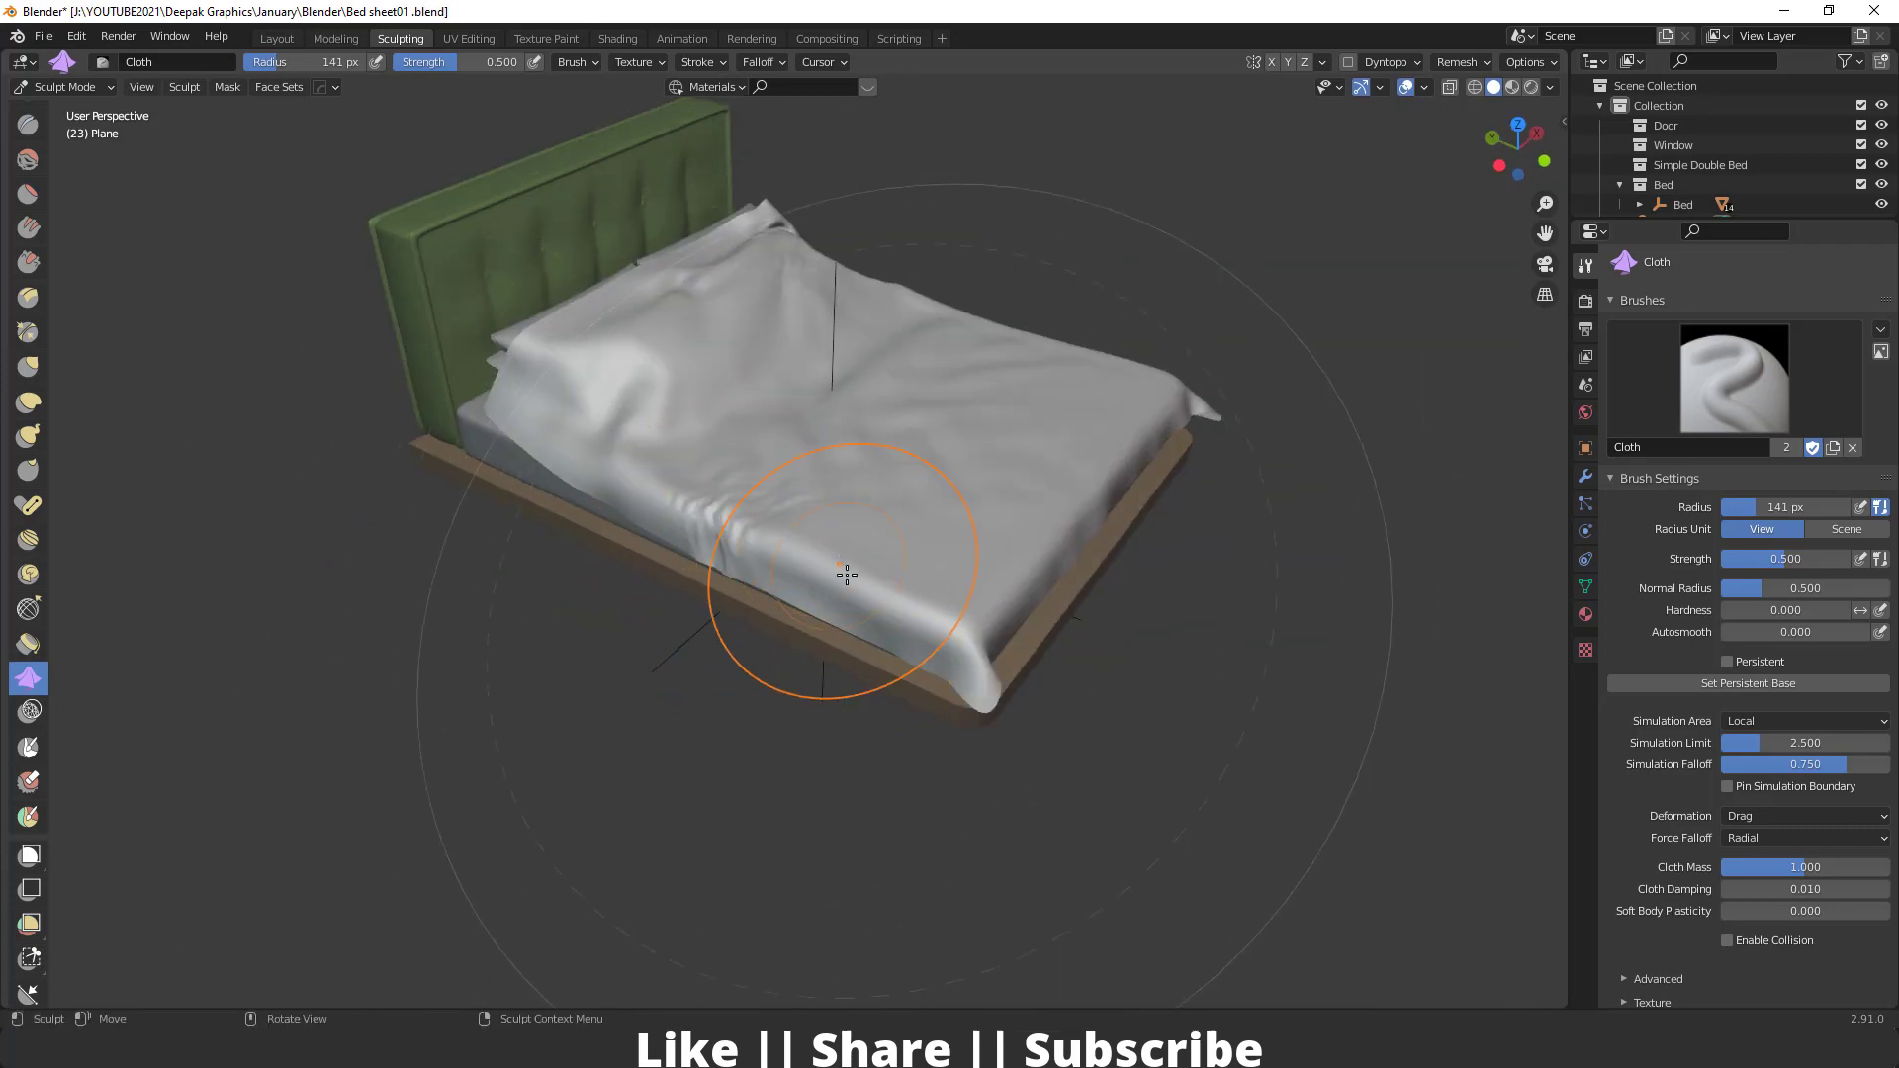
mouse_move(828, 557)
mouse_down()
mouse_move(905, 598)
mouse_move(843, 580)
mouse_up()
middle_drag(844, 580, 738, 705)
drag(824, 637, 905, 647)
mouse_move(955, 664)
middle_down()
mouse_move(877, 661)
mouse_move(886, 623)
middle_up()
drag(751, 688, 876, 637)
mouse_move(764, 665)
middle_down()
mouse_move(737, 672)
mouse_move(811, 652)
mouse_move(655, 616)
middle_up()
Return to the Layout workspace and examine the bed sheet from several angles in Material Preview shading
click(277, 38)
scroll(655, 615, down, 5)
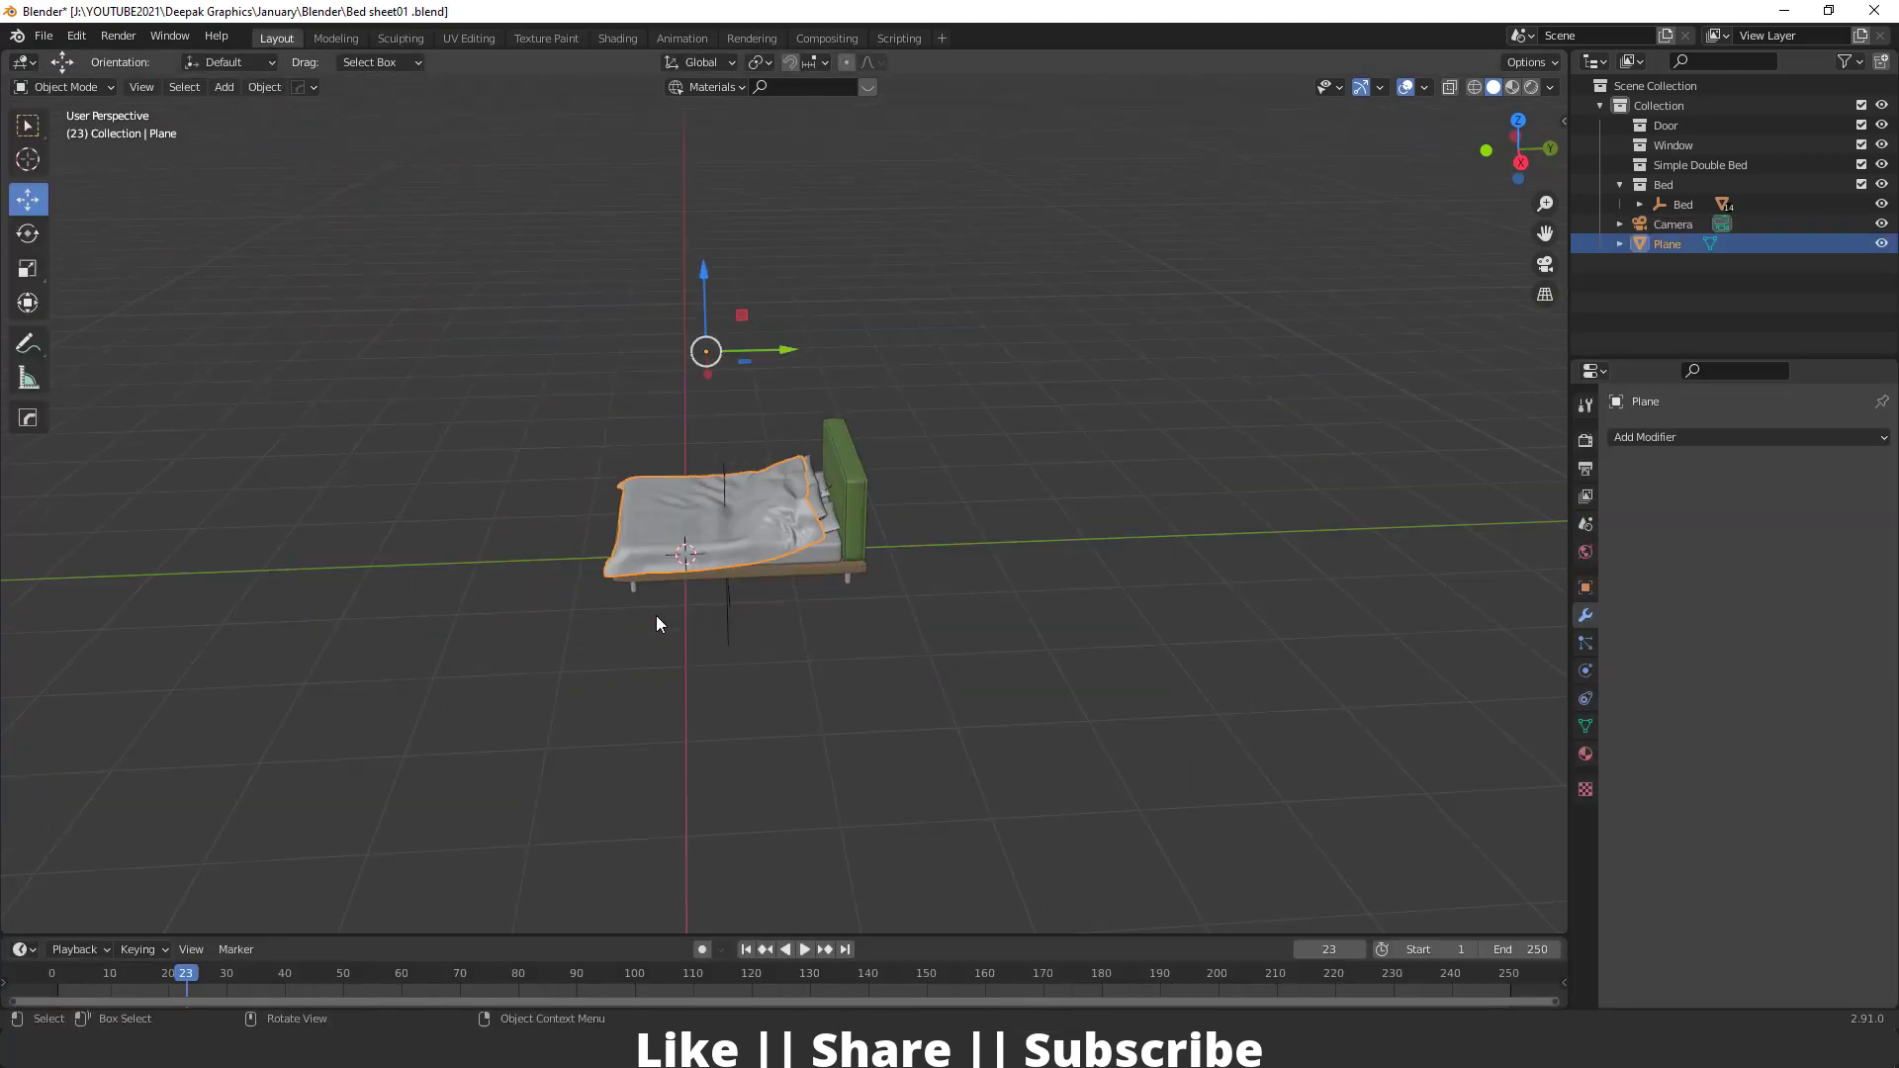
scroll(672, 638, up, 4)
click(1512, 87)
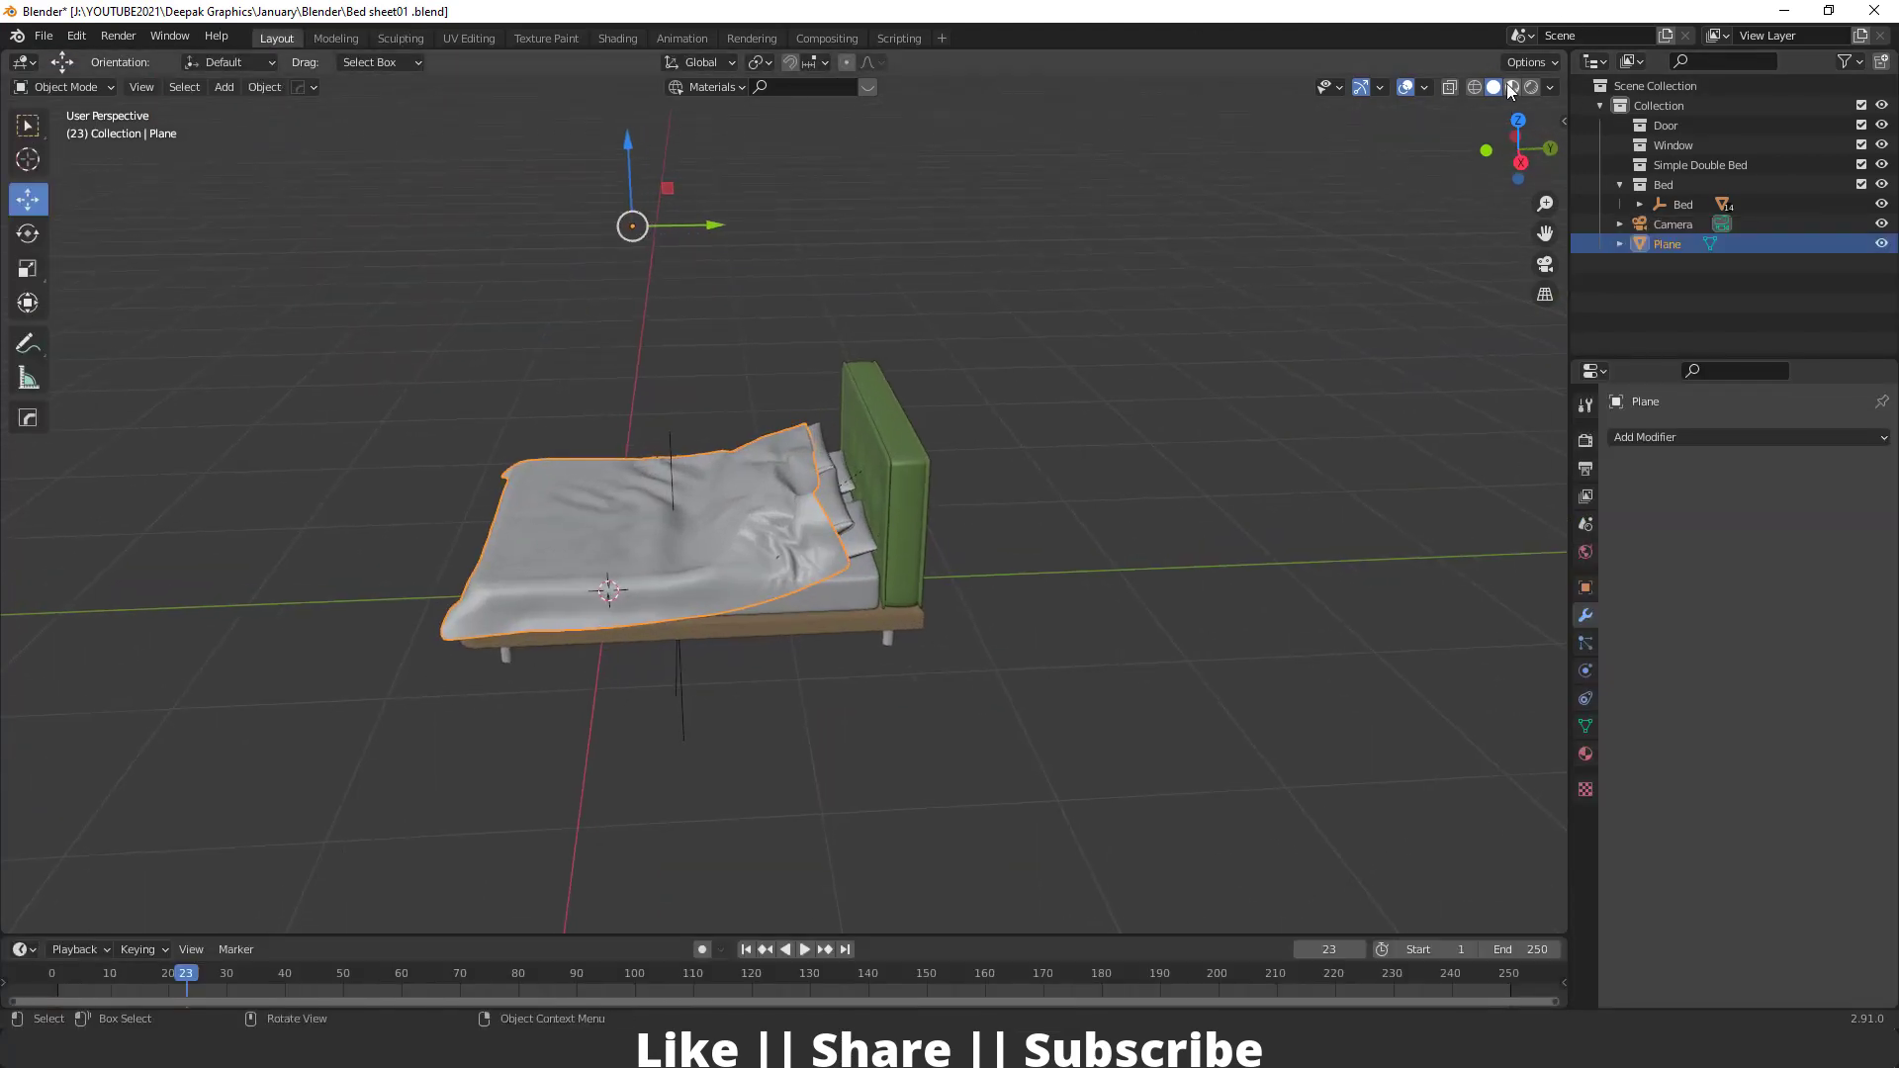
middle_drag(787, 690, 1170, 633)
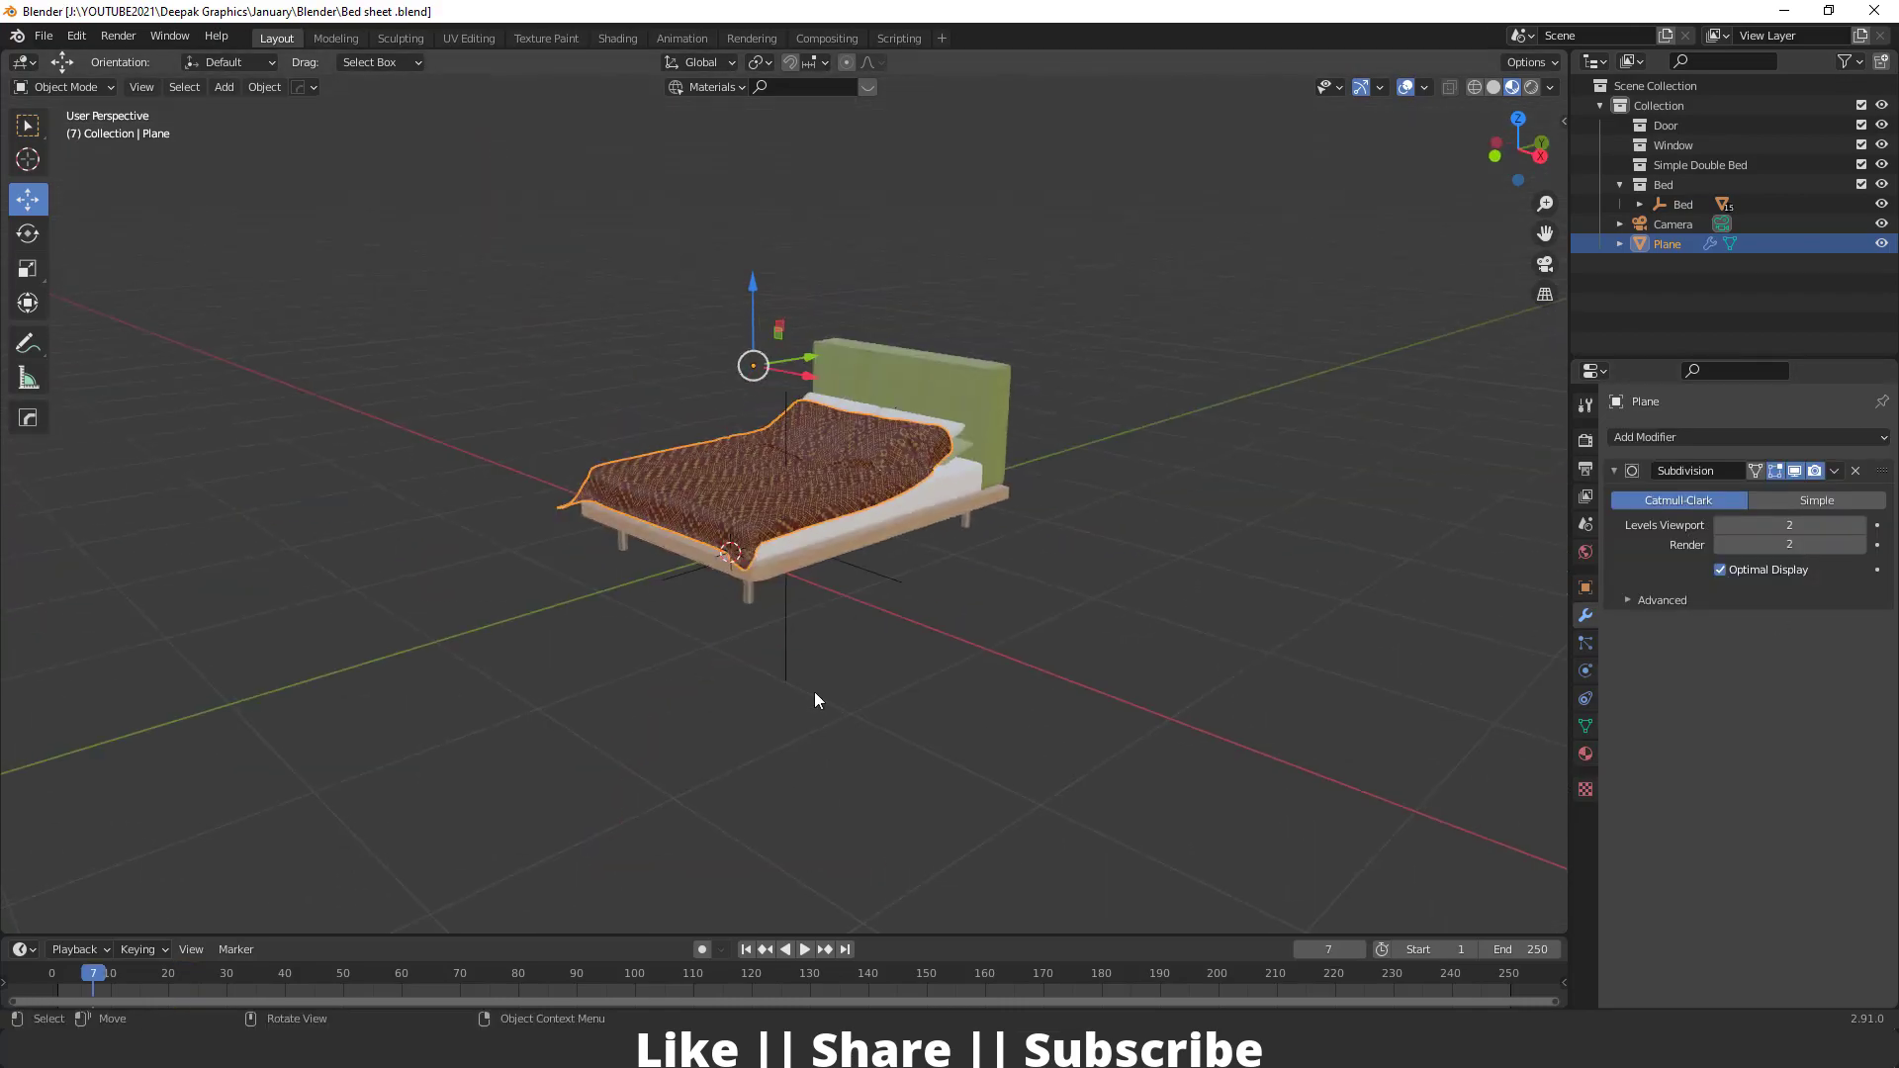
scroll(815, 694, up, 3)
middle_drag(815, 693, 1105, 717)
middle_drag(1007, 700, 819, 544)
middle_drag(821, 674, 892, 585)
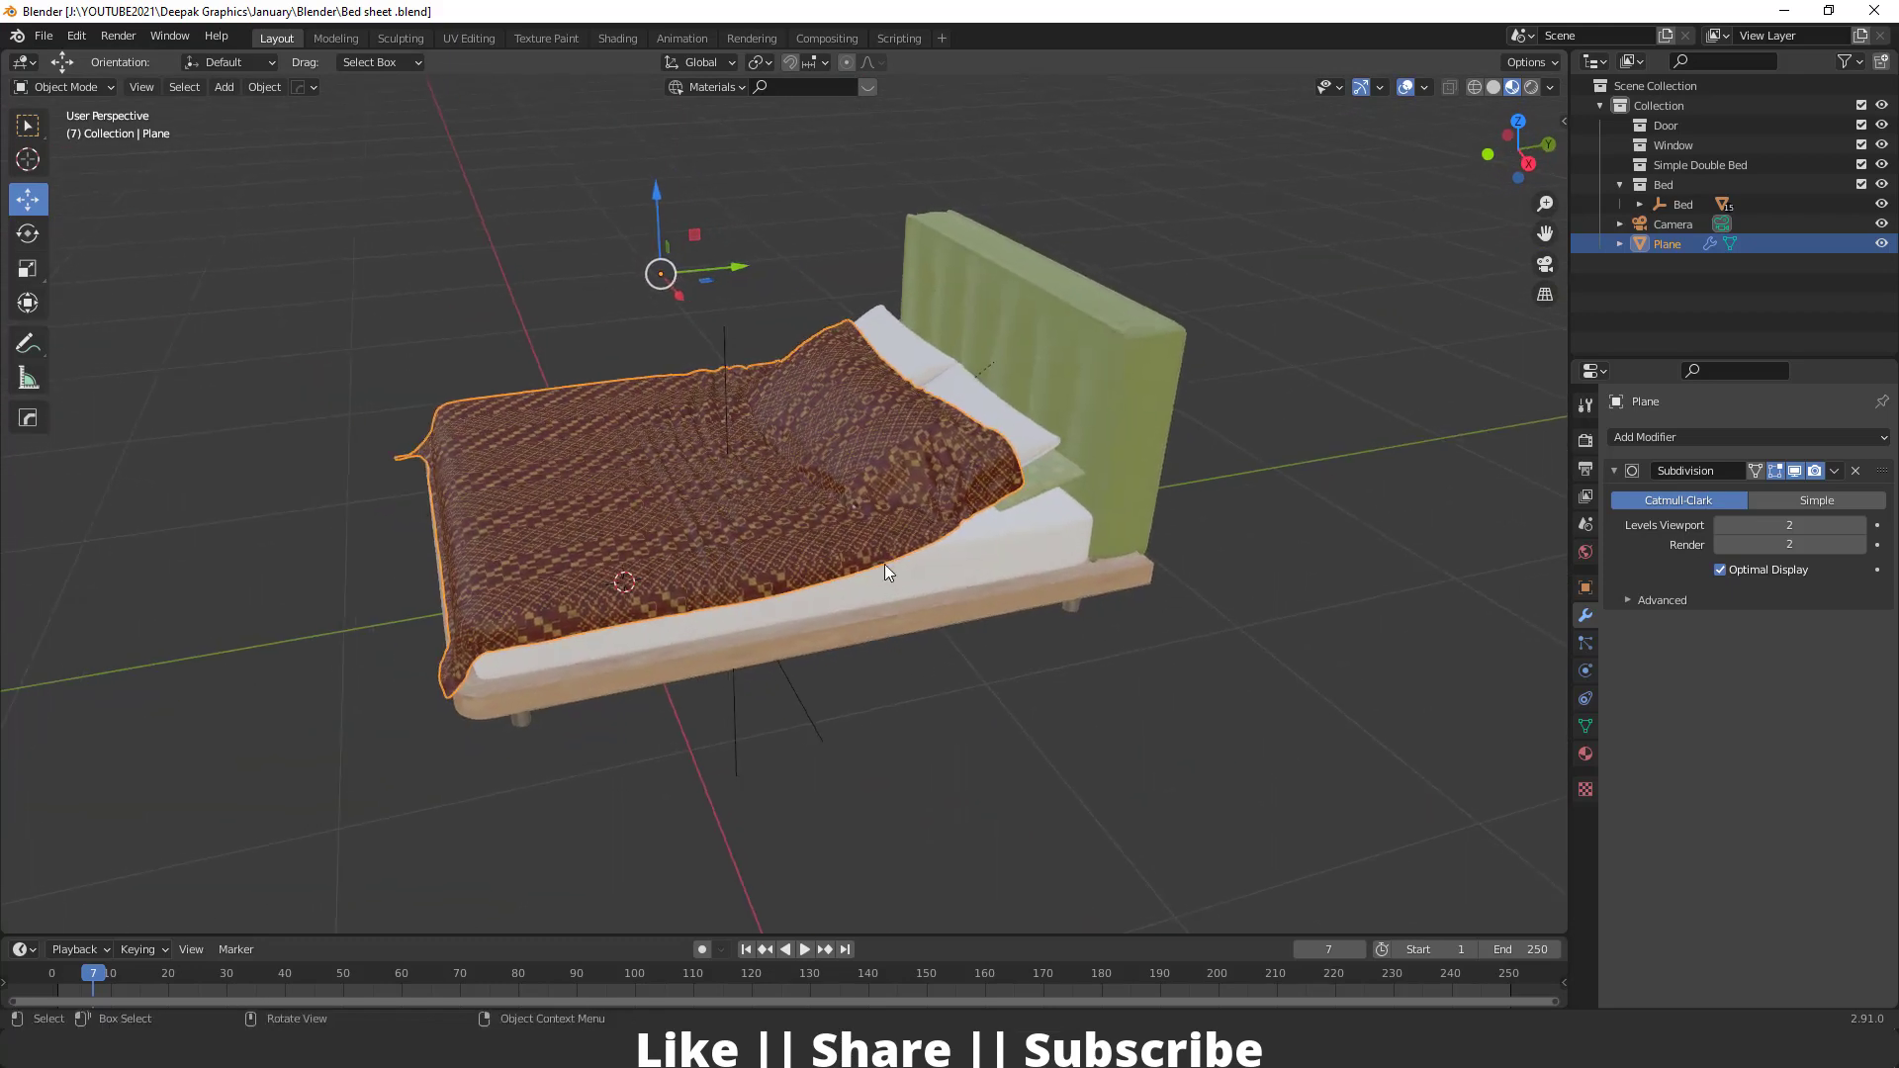